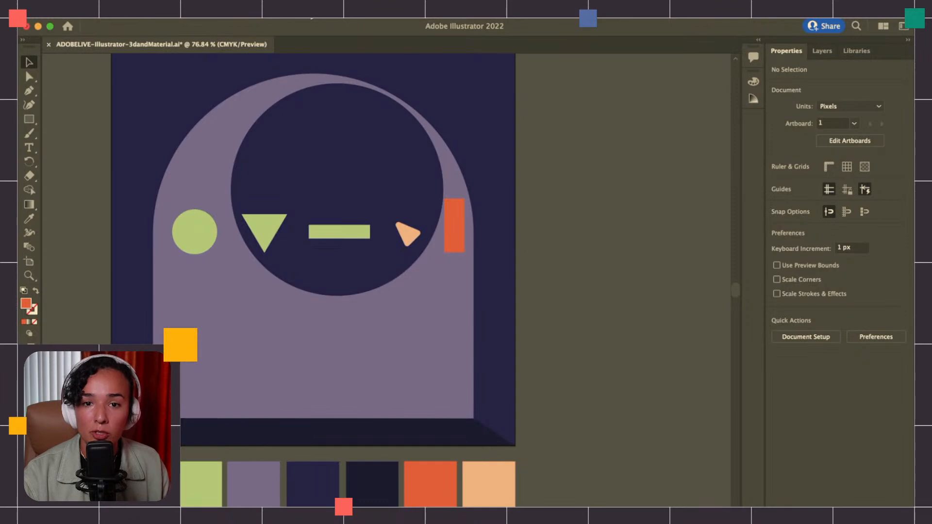
Open the 3D and Materials panel and place it beside the artwork
left_click(285, 12)
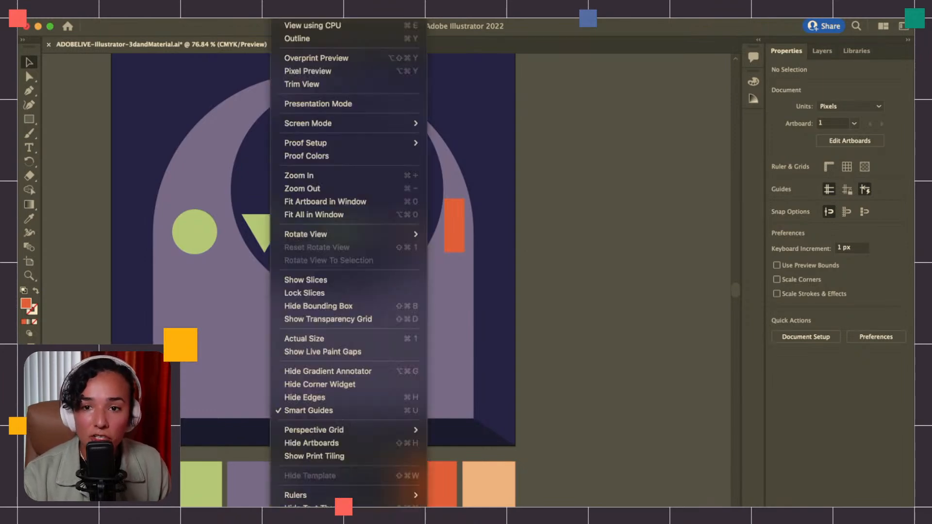
mouse_move(318, 11)
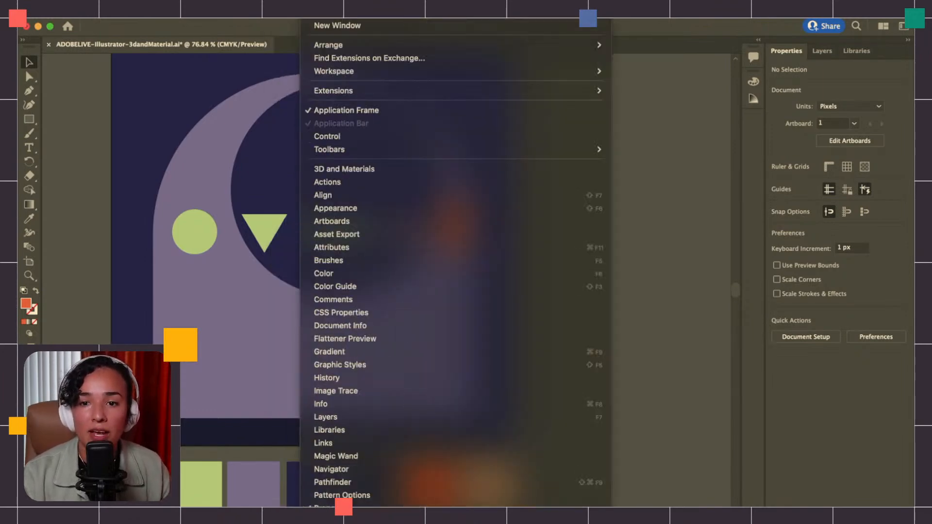
mouse_move(255, 12)
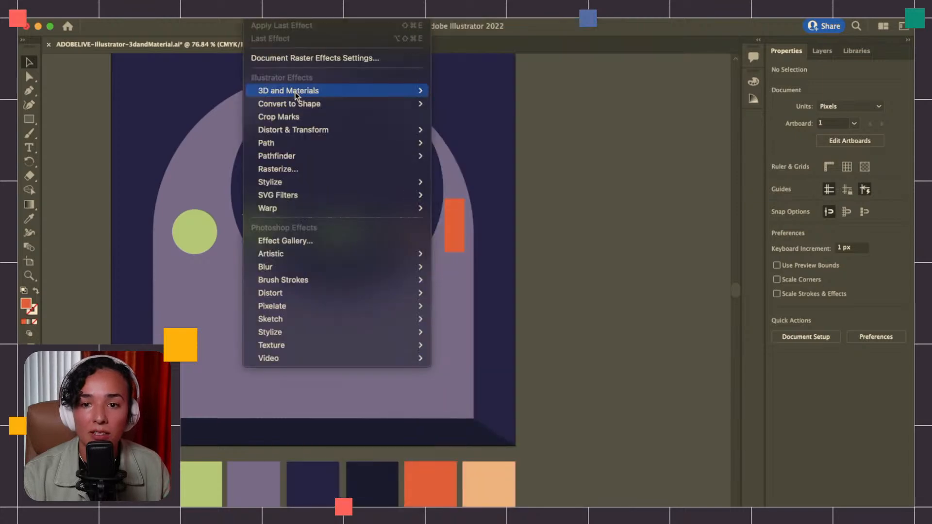
mouse_move(316, 148)
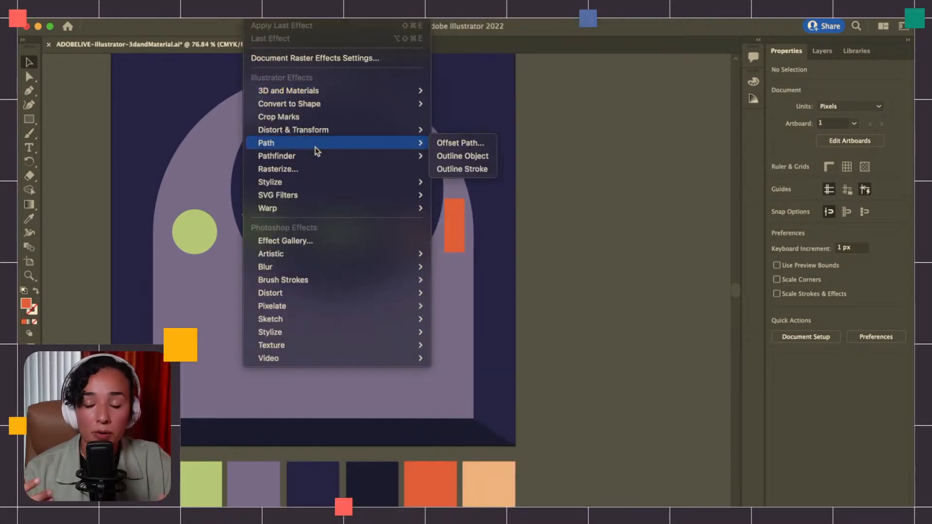
mouse_move(337, 97)
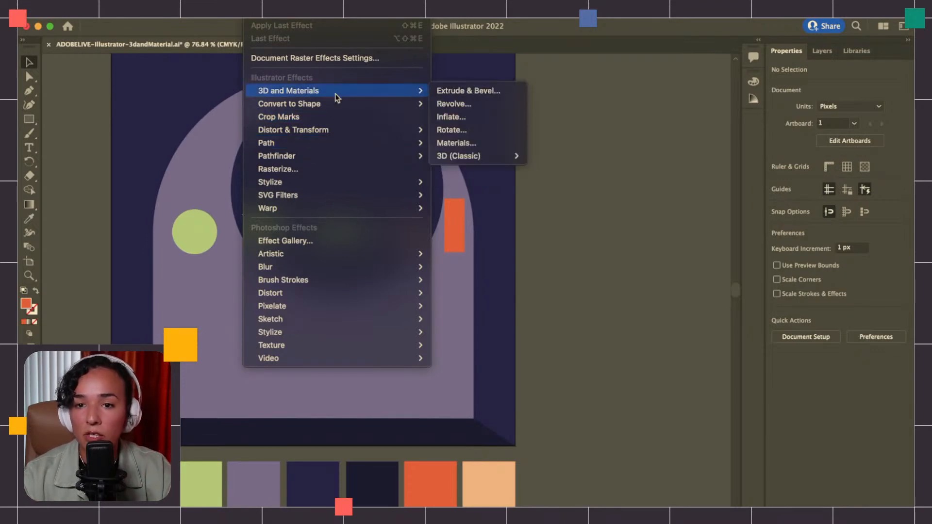
mouse_move(472, 162)
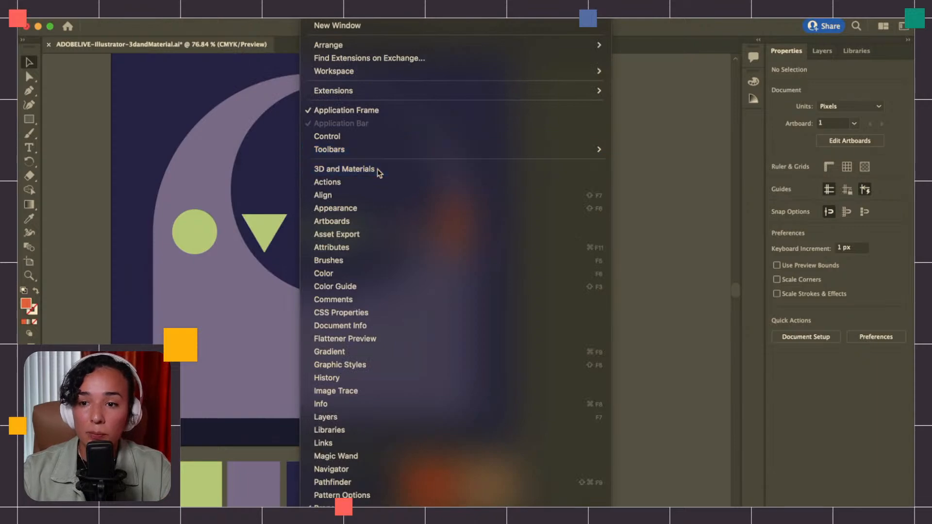
left_click(377, 170)
left_click_drag(675, 57, 622, 62)
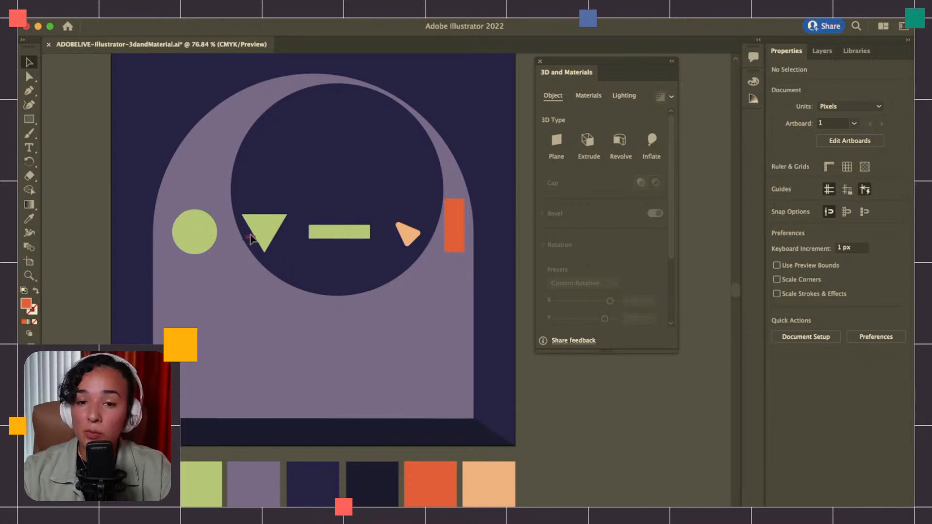
Apply the Plane 3D type to the green triangle
scroll(252, 238, "right", 3)
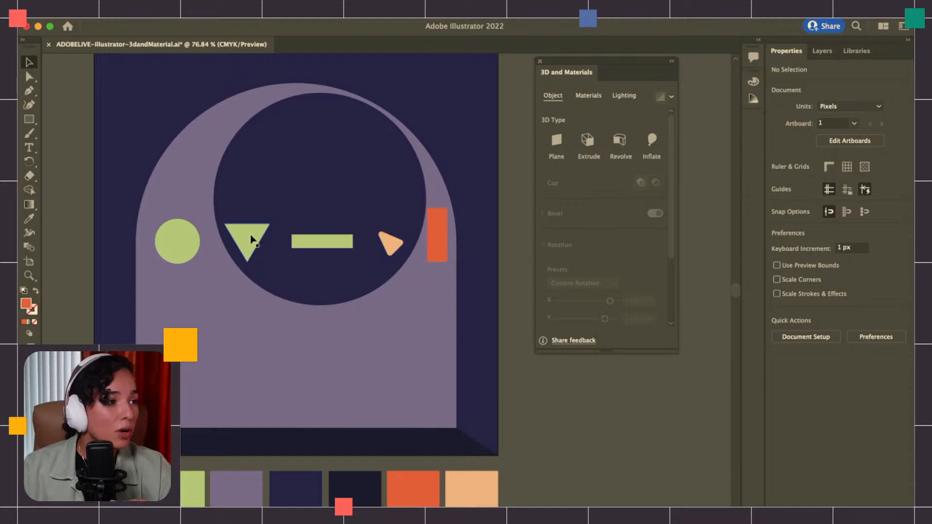
left_click(192, 245)
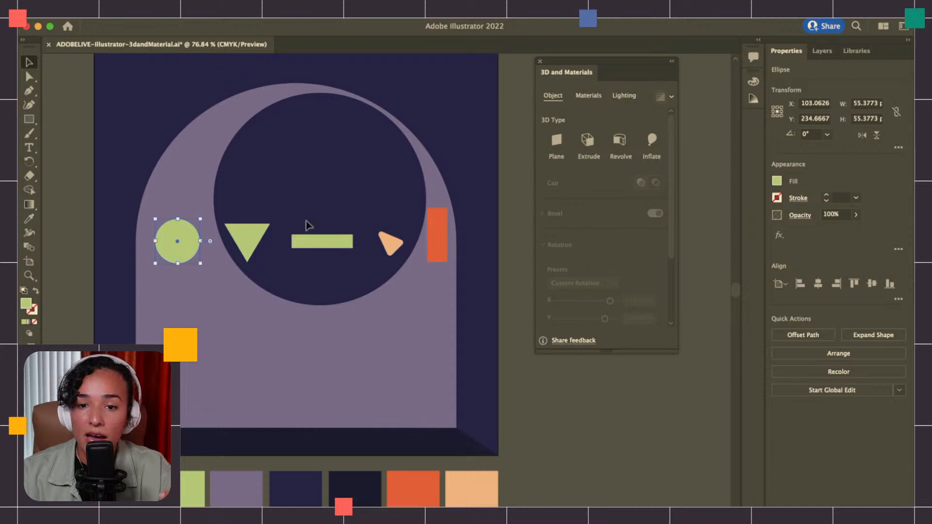
left_click(314, 242)
left_click(257, 248)
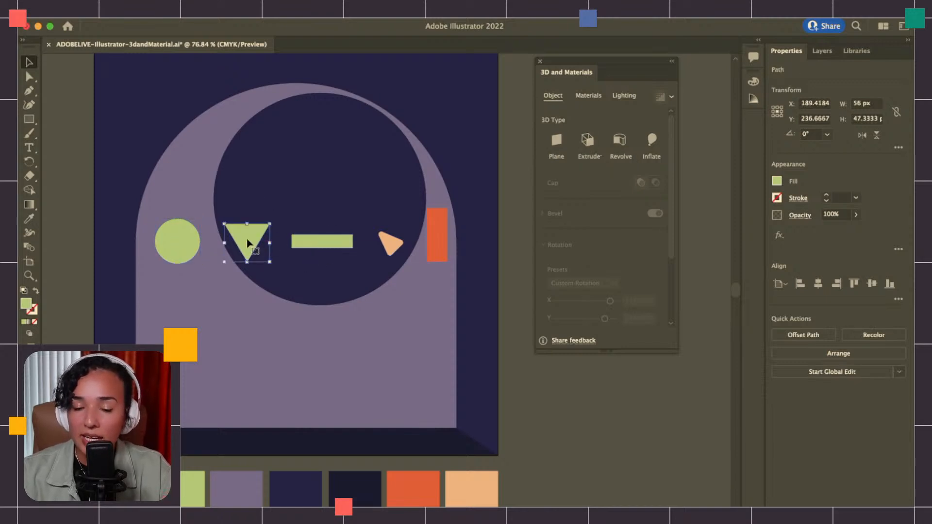
scroll(246, 244, "up", 3)
scroll(247, 242, "up", 1)
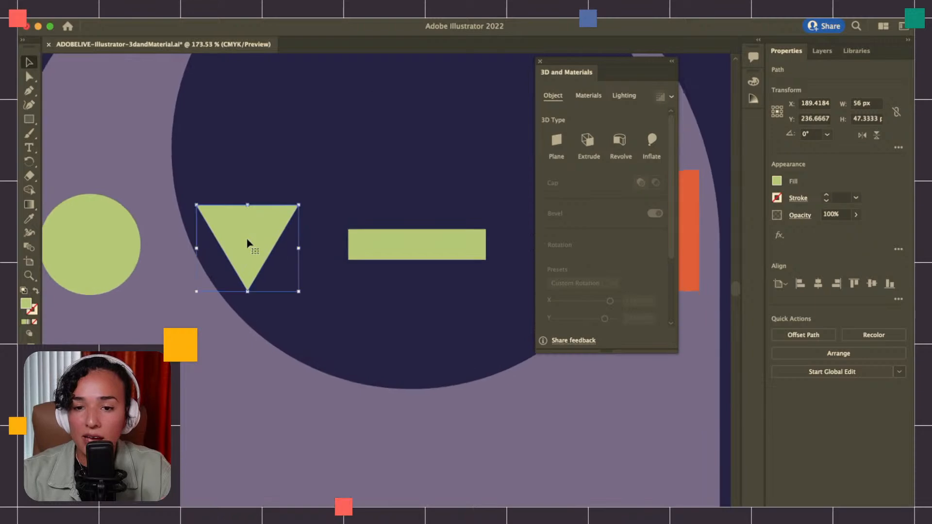
left_click(557, 142)
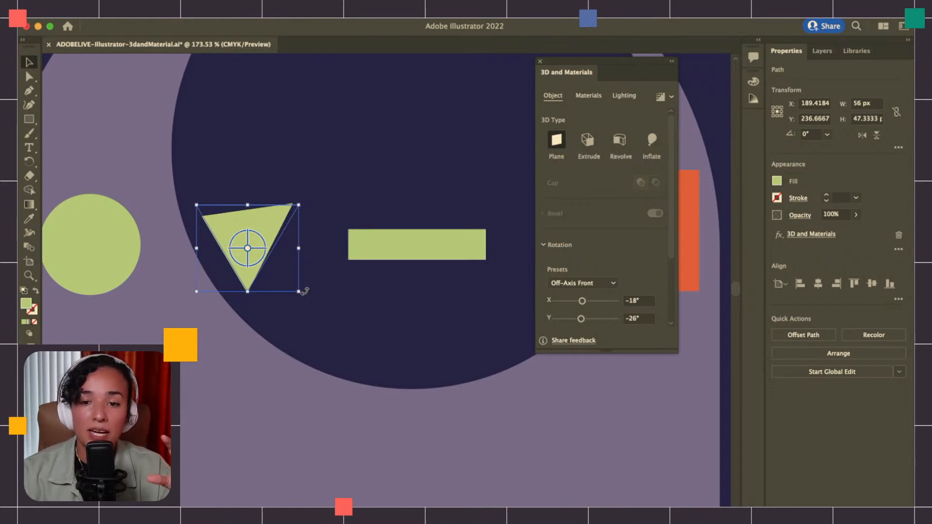
Try enlarging and rotating the flat 3D triangle, and undo these changes together with the Plane effect
left_click_drag(299, 294, 322, 305)
key("super+z")
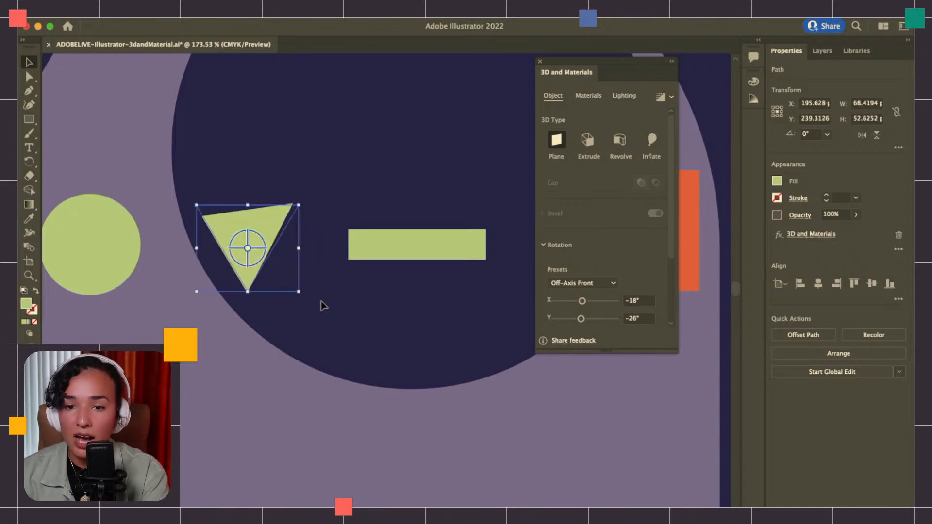
left_click_drag(582, 301, 594, 321)
key("super+z")
key("super+z")
key("super+z")
key("super+z")
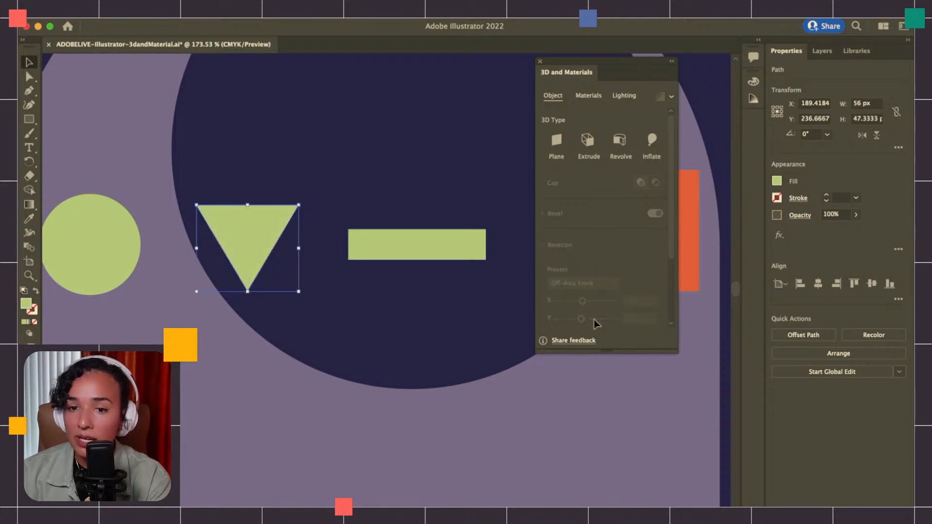
Apply the Extrude 3D type to the green rectangle
scroll(318, 335, "down", 5)
scroll(319, 343, "right", 2)
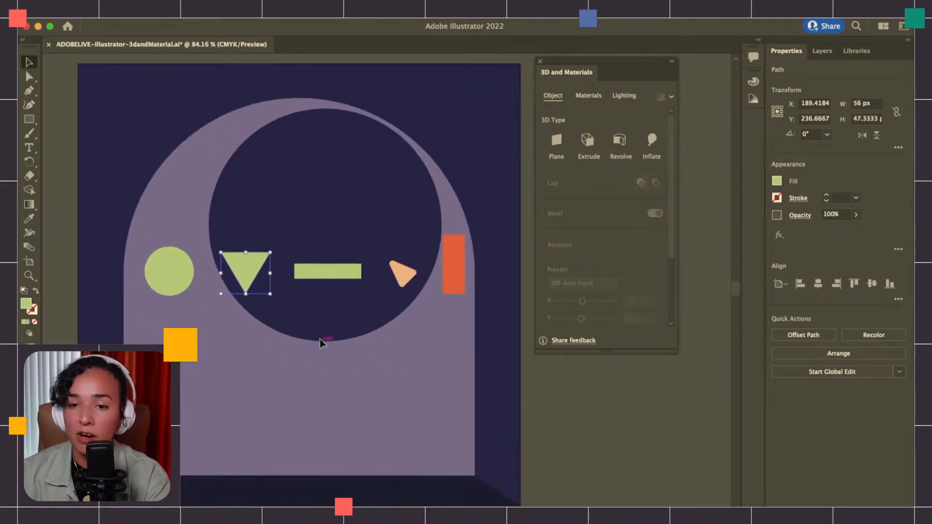
scroll(319, 343, "left", 1)
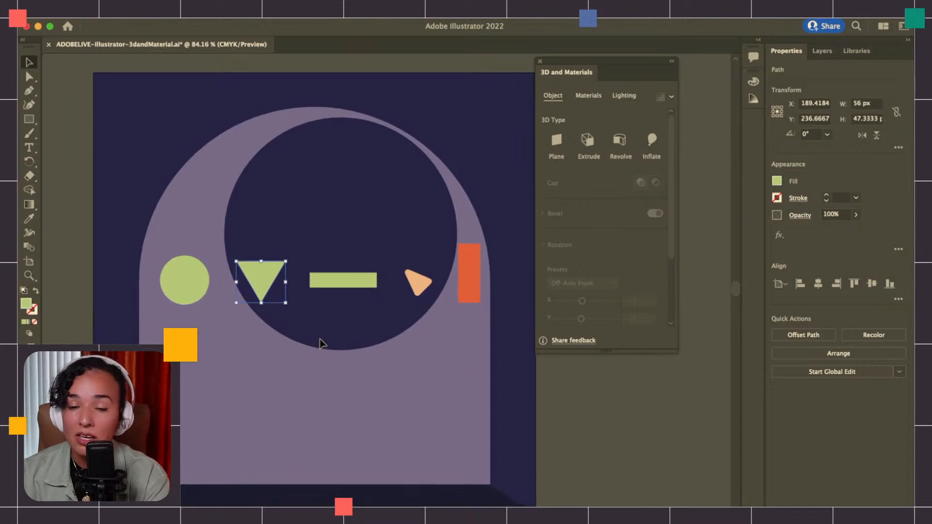
left_click(334, 283)
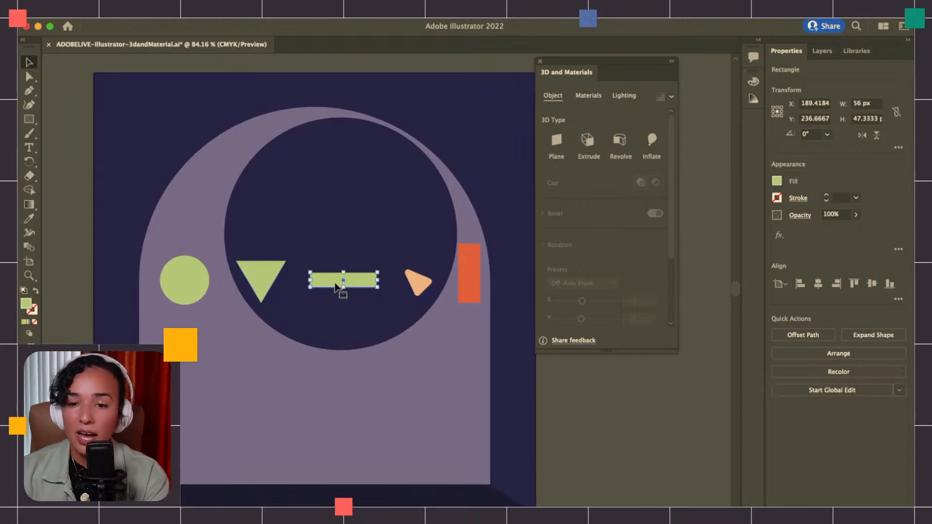
left_click(586, 142)
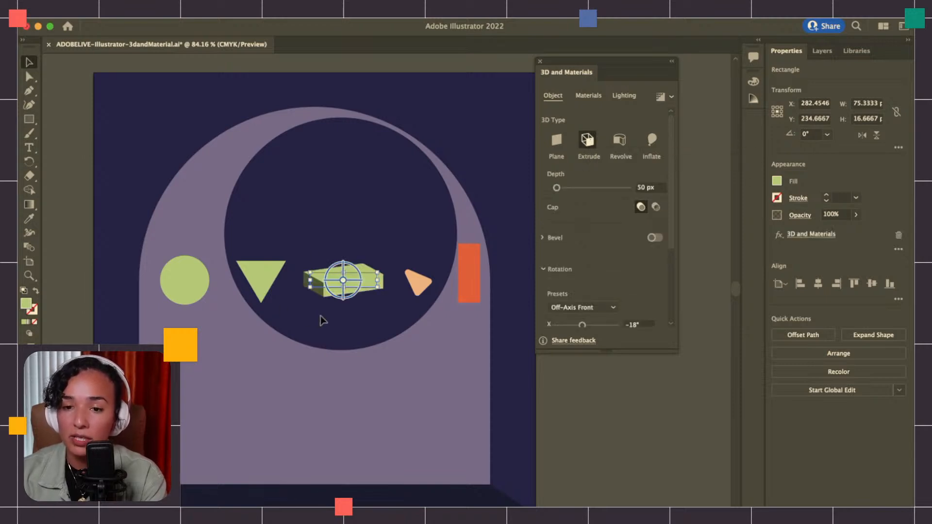
scroll(339, 272, "up", 5)
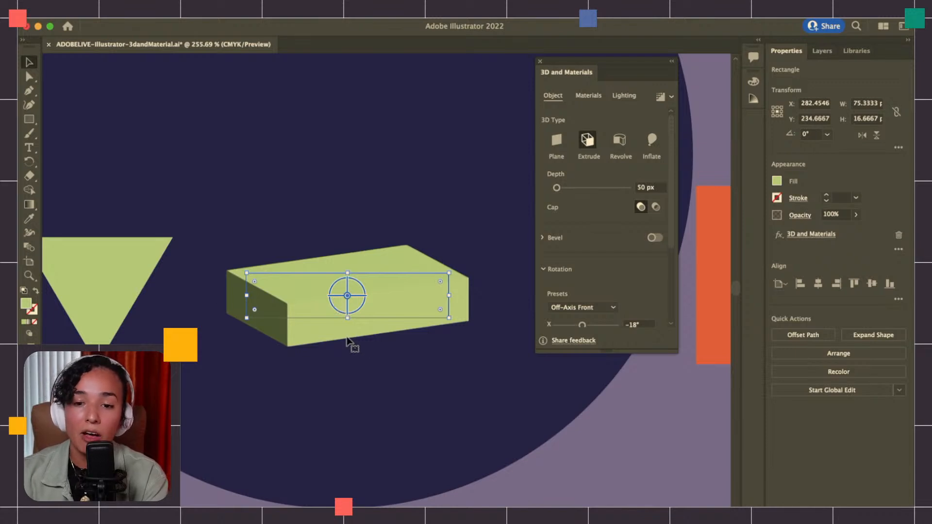
scroll(347, 341, "down", 3)
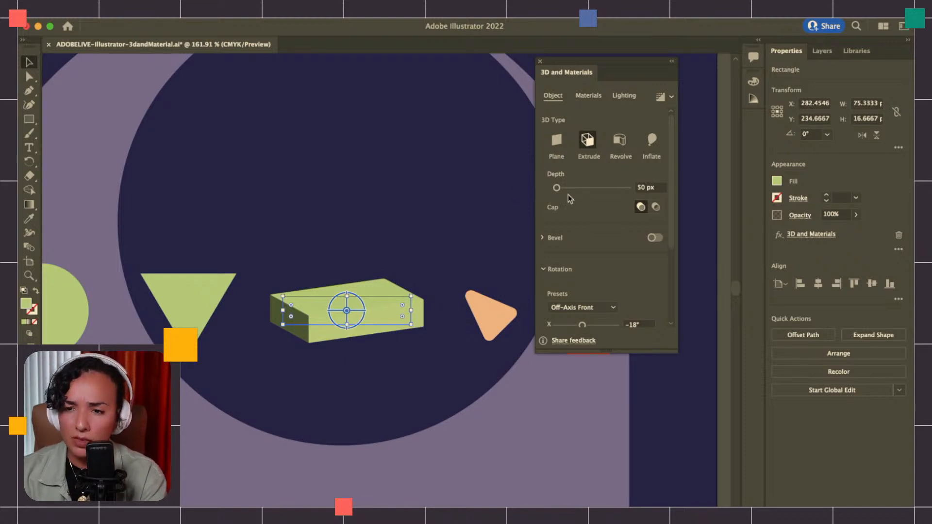
Try an extrusion depth of 188 px on the green rectangle and restore the 50 px depth
mouse_move(557, 187)
left_mouse_down()
mouse_move(573, 189)
mouse_move(561, 189)
left_mouse_up()
scroll(375, 342, "up", 3)
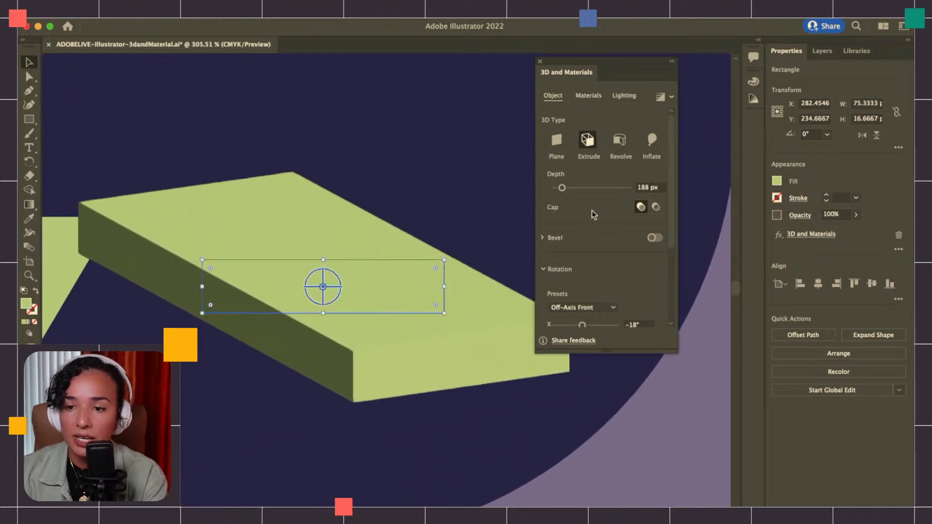
scroll(391, 301, "right", 3)
scroll(391, 301, "down", 2)
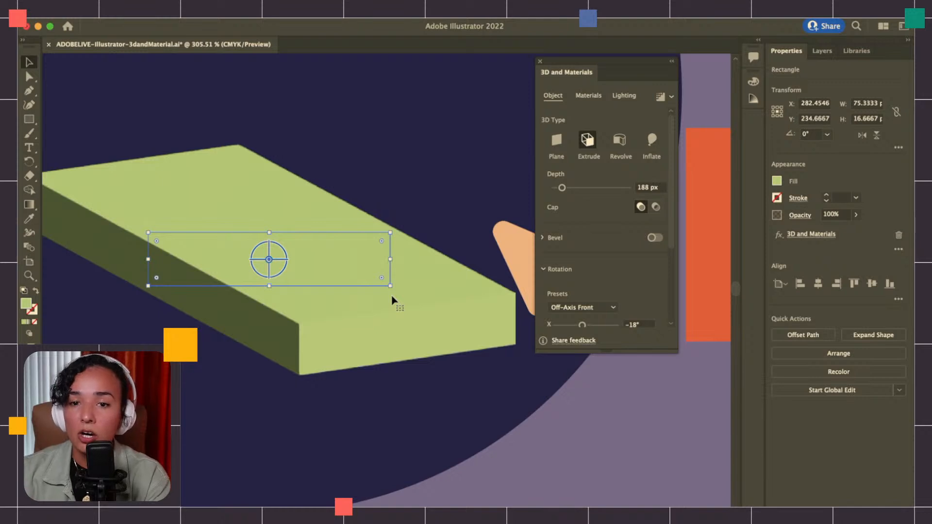
scroll(392, 301, "left", 2)
scroll(392, 300, "up", 1)
scroll(392, 301, "down", 1)
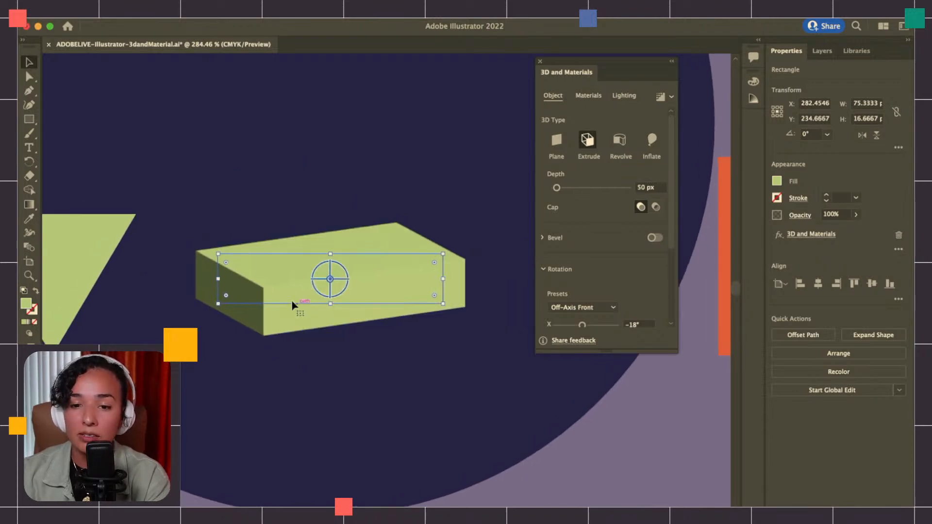
Lengthen the 3D and Materials panel to show more settings and apply the Revolve 3D type to the green triangle
scroll(292, 304, "down", 3)
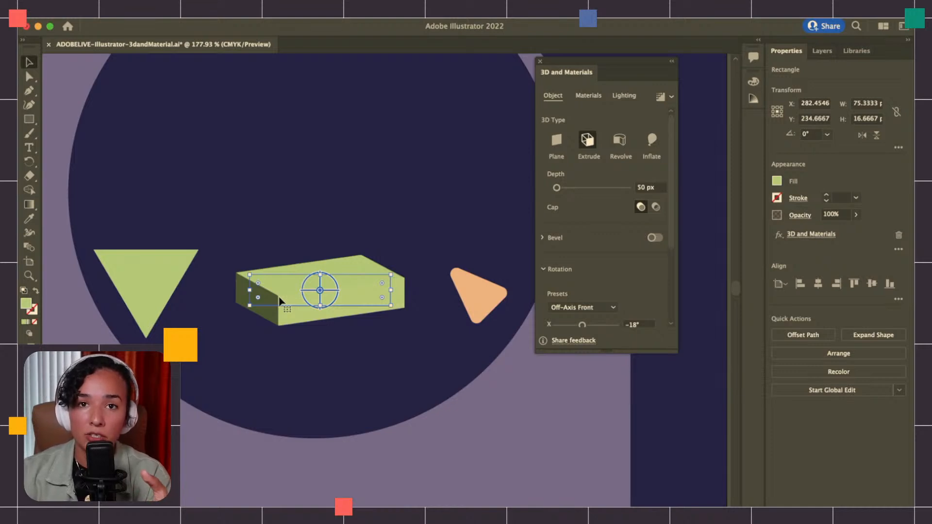
scroll(279, 301, "down", 4)
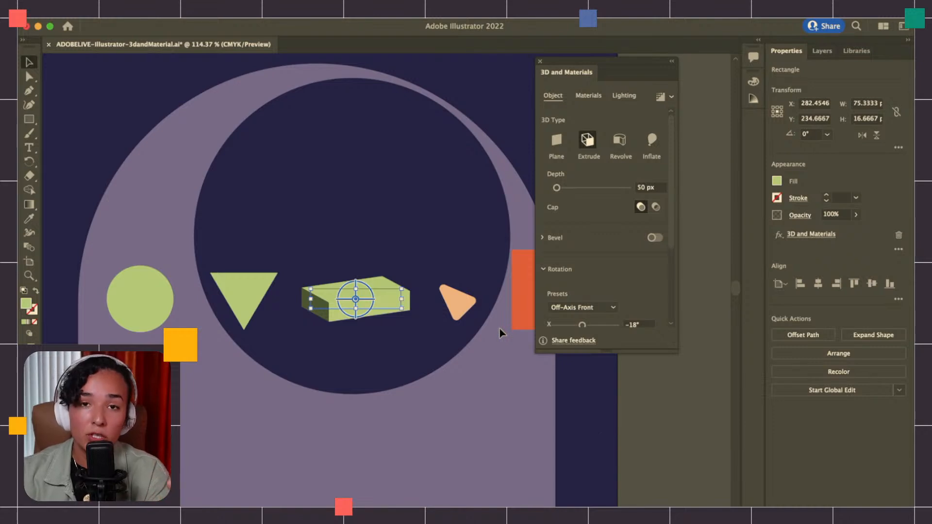
left_click(457, 293)
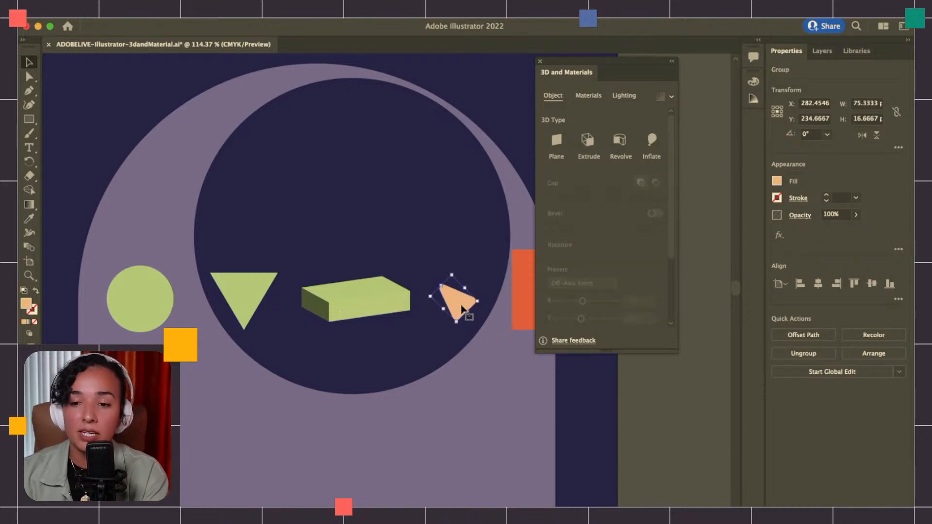
scroll(336, 301, "up", 4)
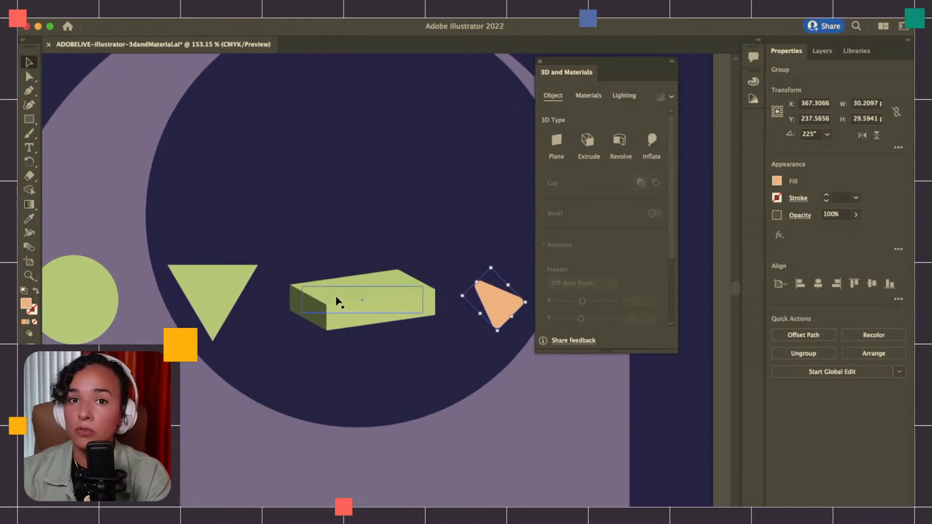
left_click(202, 285)
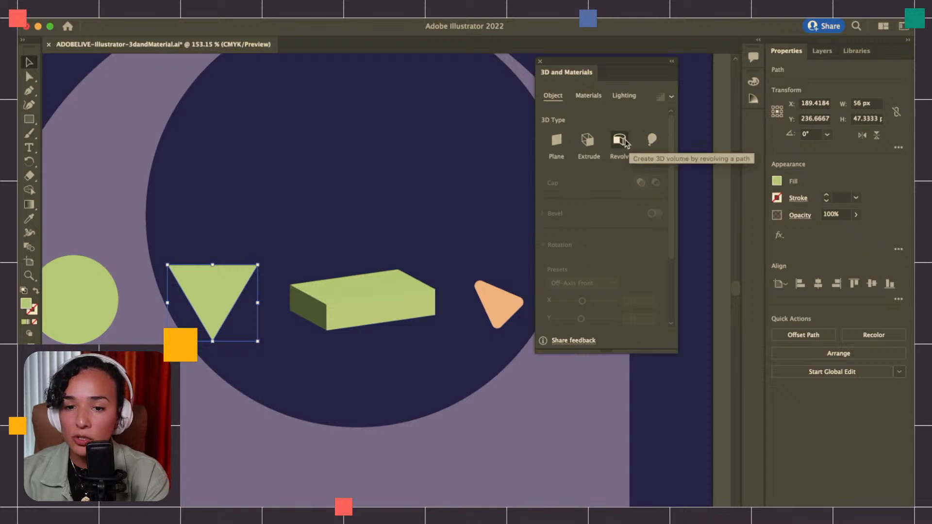
scroll(294, 256, "left", 3)
scroll(298, 252, "up", 3)
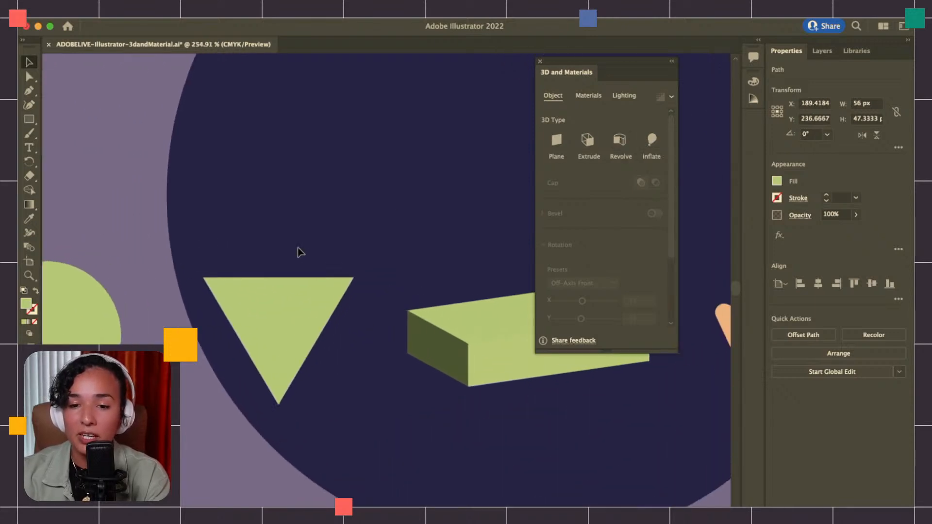
left_click_drag(614, 350, 629, 439)
left_click(619, 141)
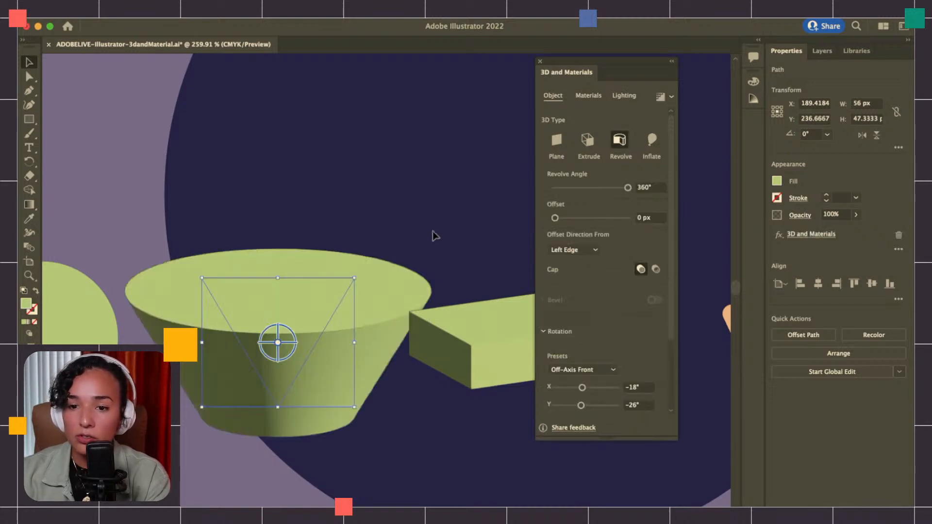
Move the 3D and Materials panel clear of the revolved triangle
scroll(300, 329, "up", 1)
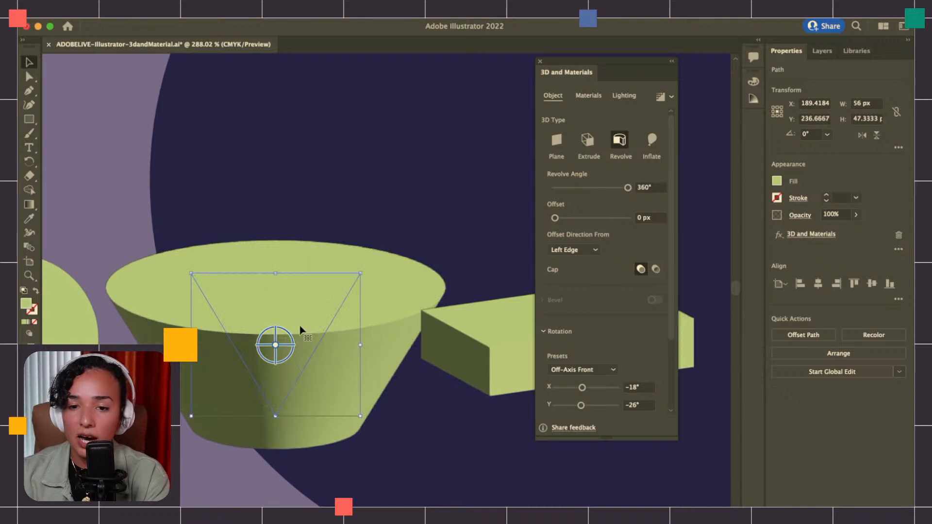
scroll(300, 330, "up", 2)
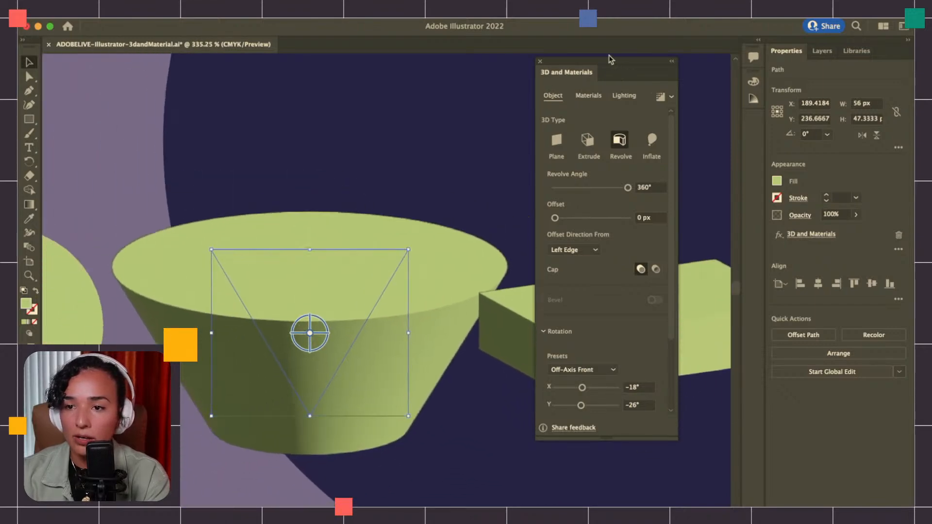
left_click_drag(610, 64, 672, 76)
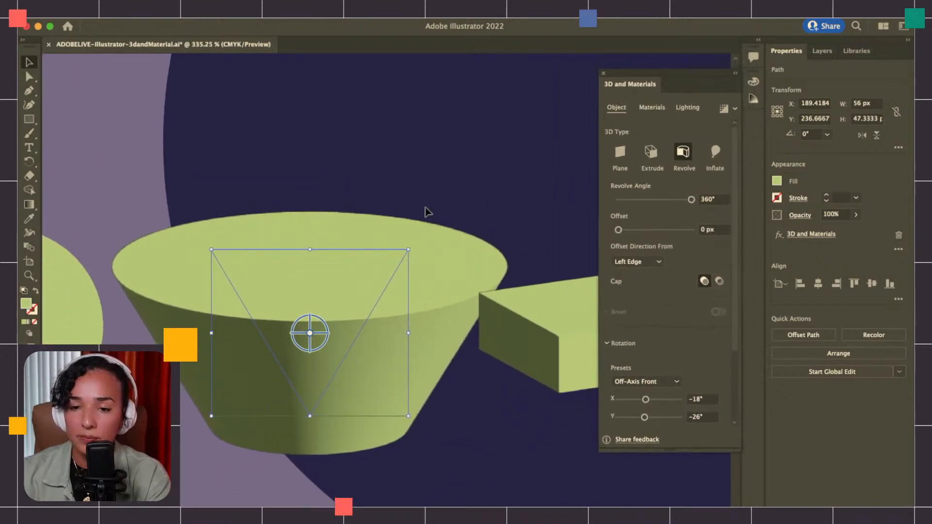
scroll(423, 213, "left", 3)
scroll(423, 214, "down", 2)
Try revolve angles of 281° and 186° on the green triangle and restore the full 360° revolve
left_click_drag(691, 200, 674, 202)
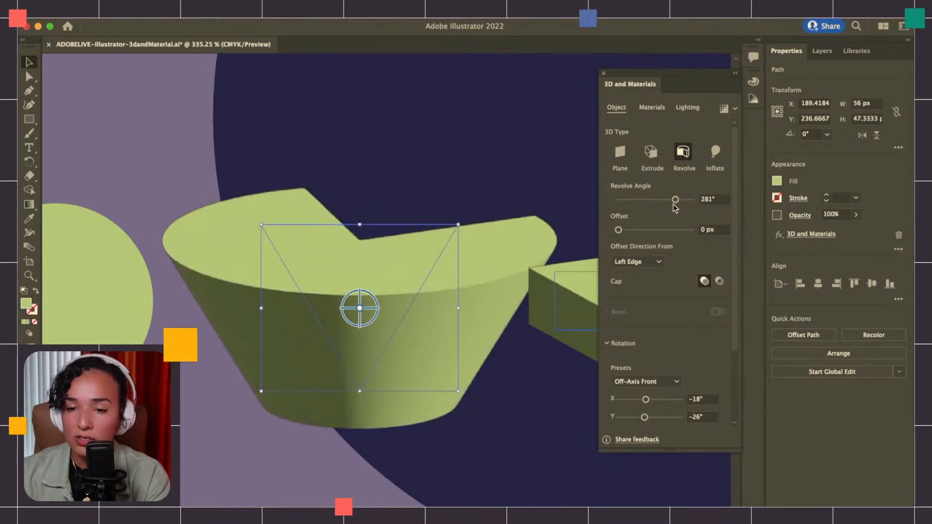
left_click_drag(674, 200, 637, 199)
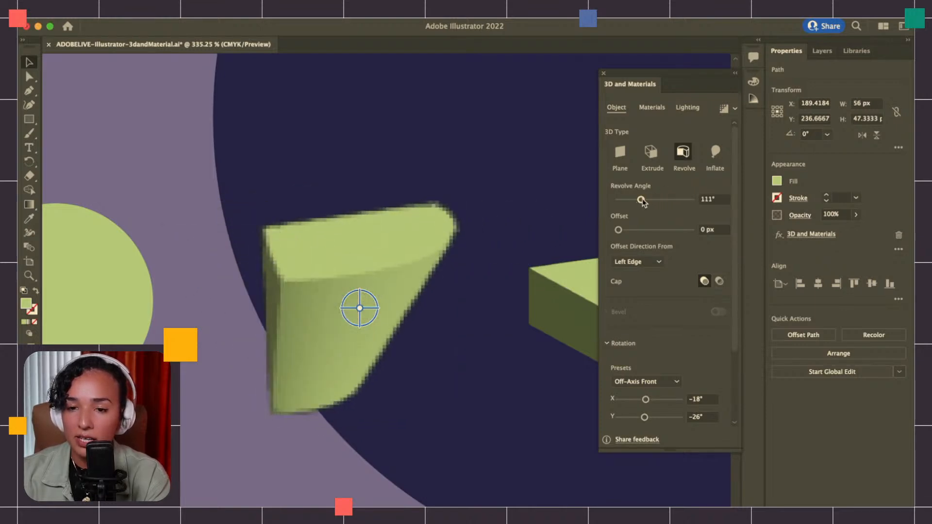
key("super+z")
key("super+z")
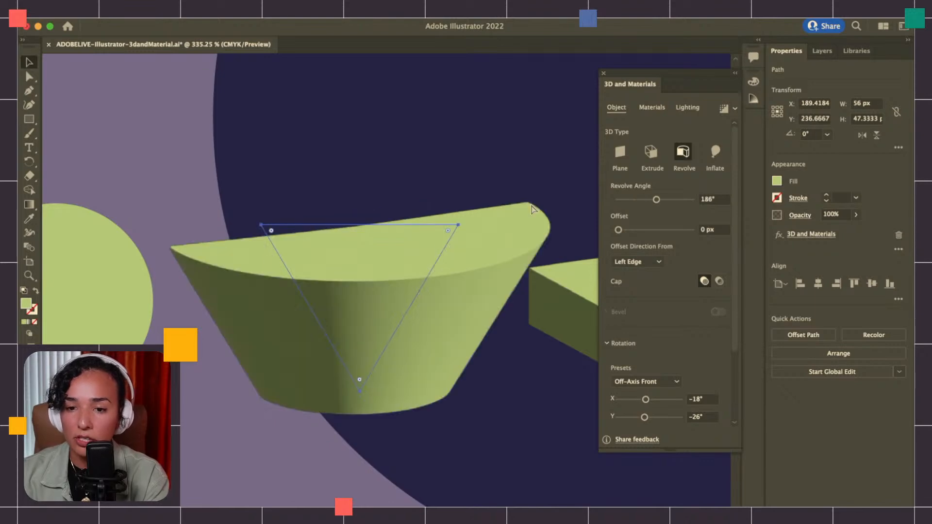
key("super+z")
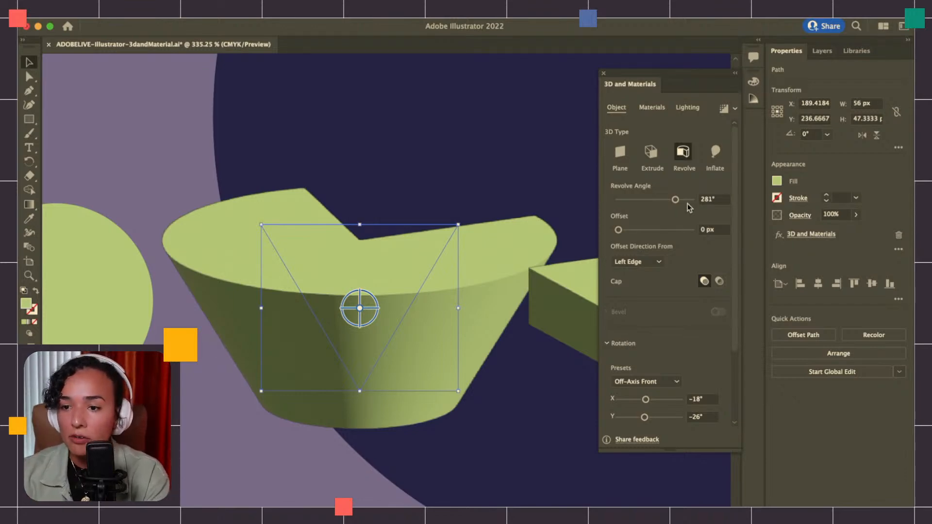
left_click_drag(675, 200, 692, 202)
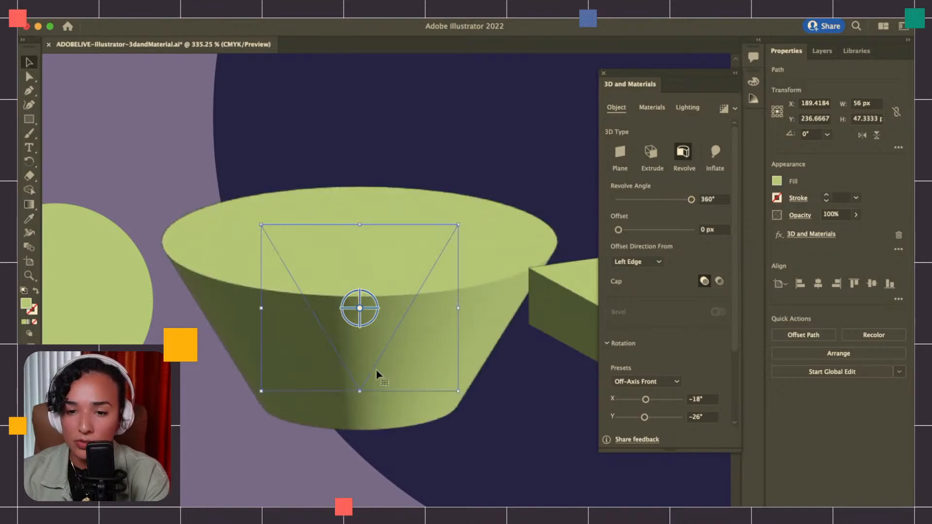
Isolate the revolved triangle's path, try rounding all three corners, and pull them back to sharp points
key("super+shift+a")
left_click(371, 371)
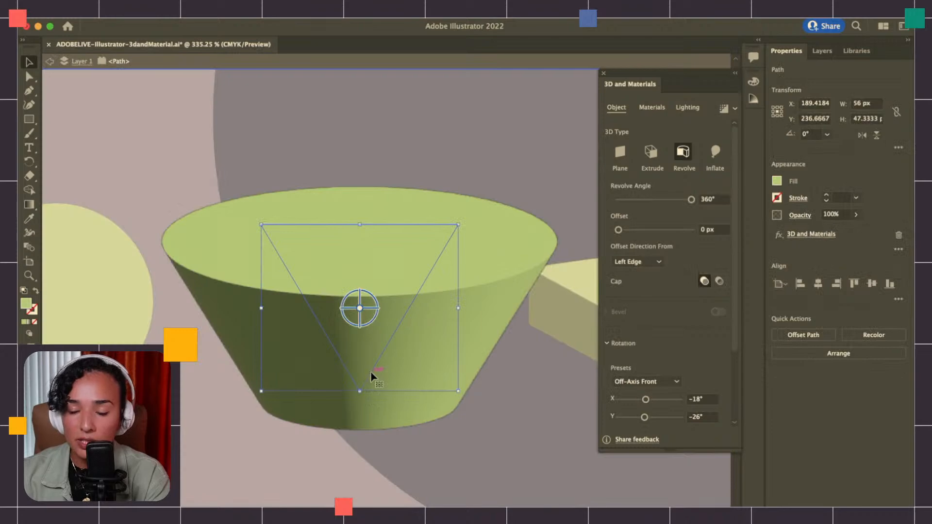
scroll(336, 351, "up", 3)
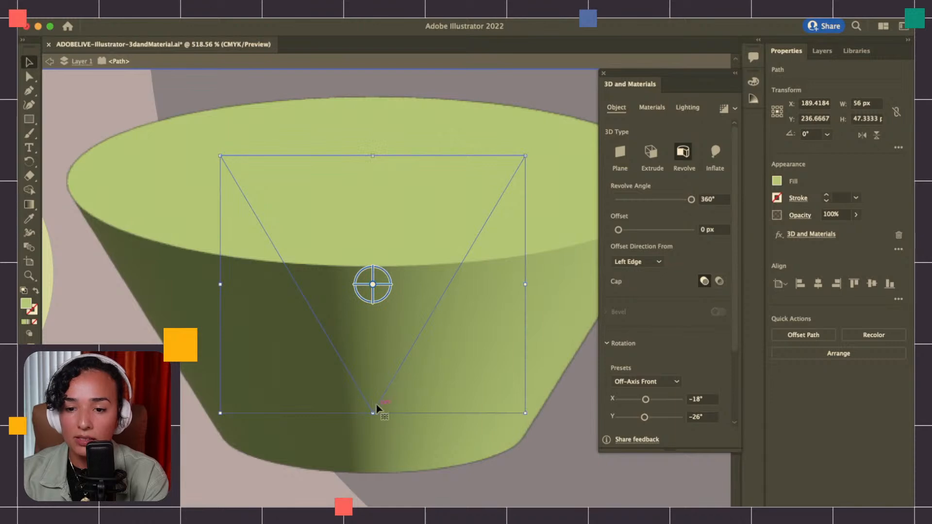
key("a")
left_click_drag(373, 403, 368, 373)
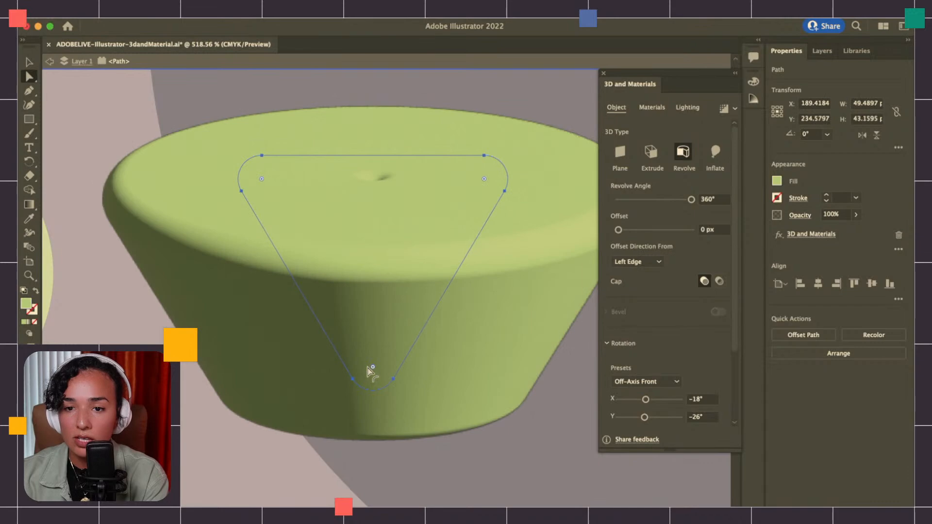
scroll(366, 375, "down", 3)
scroll(365, 377, "right", 2)
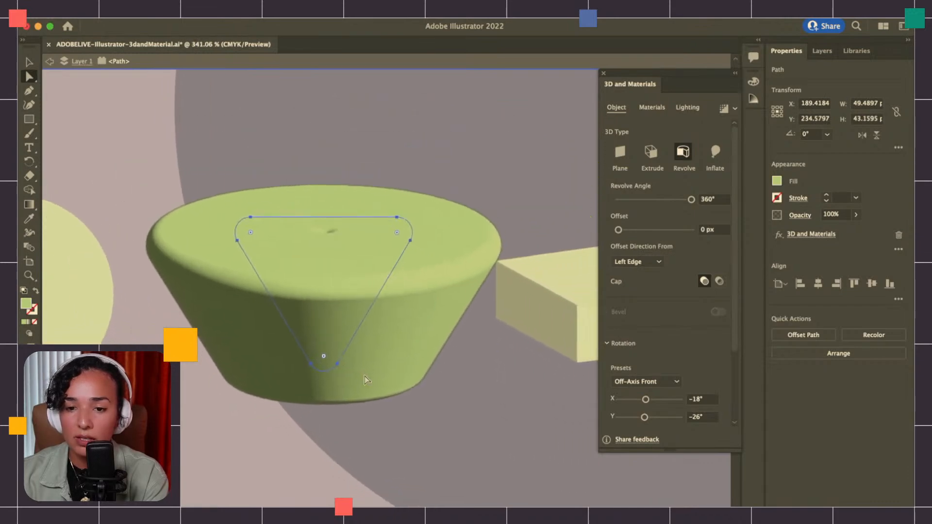
left_click_drag(325, 359, 325, 404)
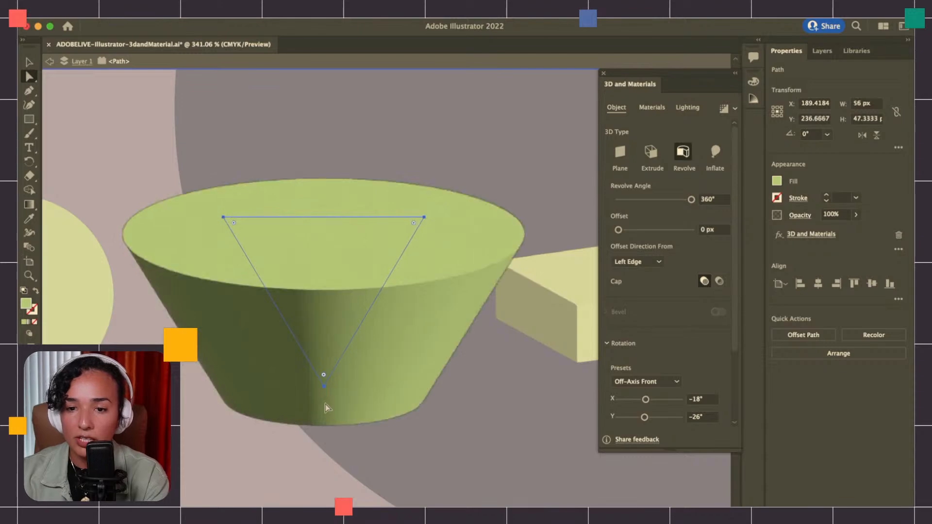
Try rounding only the triangle's lower corner to about 20 px, undo it and leave isolation mode
key("v")
key("a")
left_click(325, 387)
left_click_drag(324, 375, 324, 246)
scroll(341, 368, "up", 1)
scroll(340, 368, "left", 1)
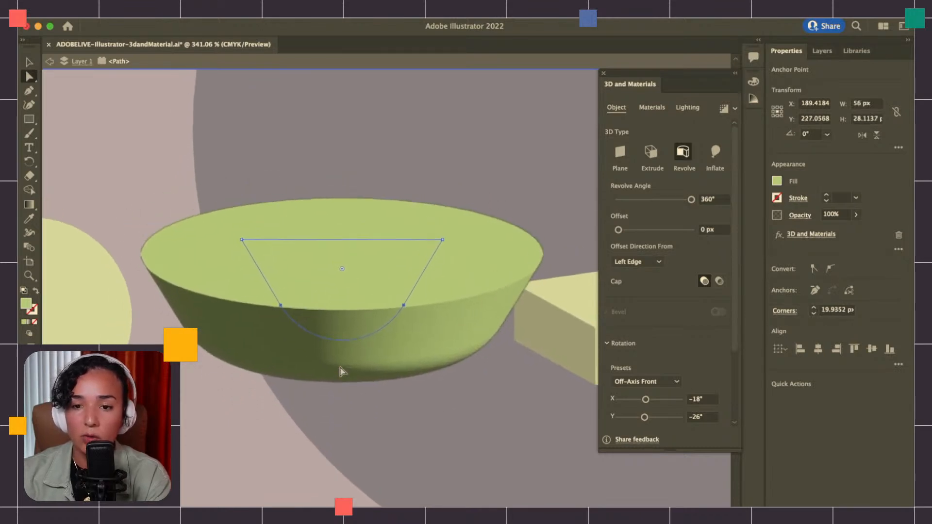
scroll(339, 371, "right", 1)
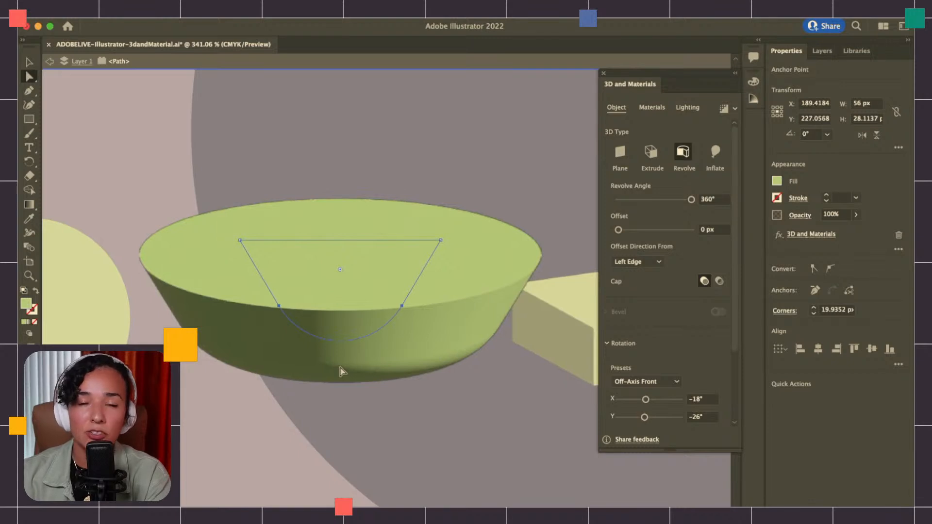
key("super+z")
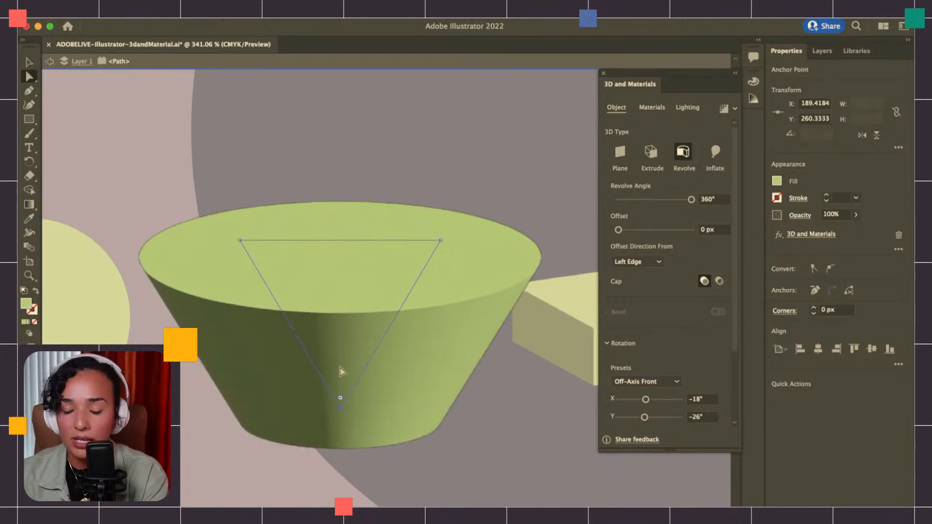
key("v")
scroll(285, 341, "down", 3)
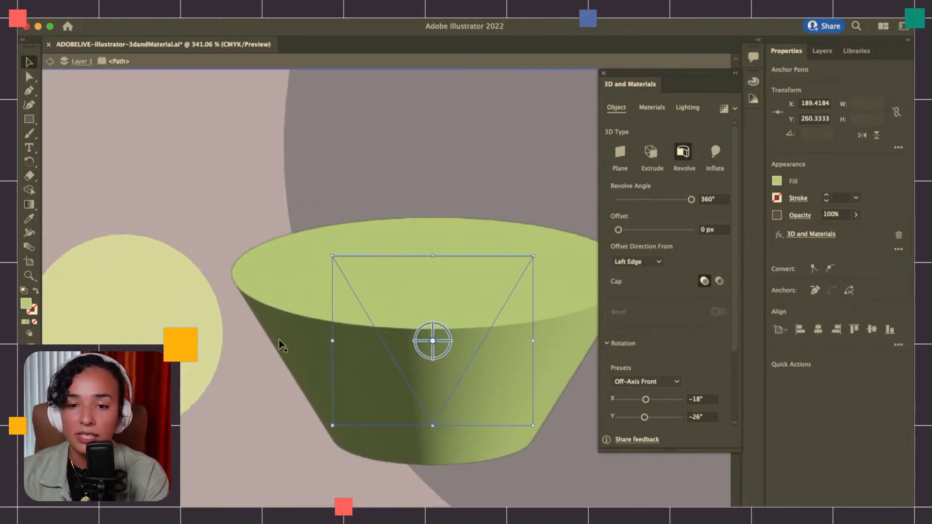
scroll(284, 344, "down", 1)
scroll(284, 343, "up", 2)
key("Escape")
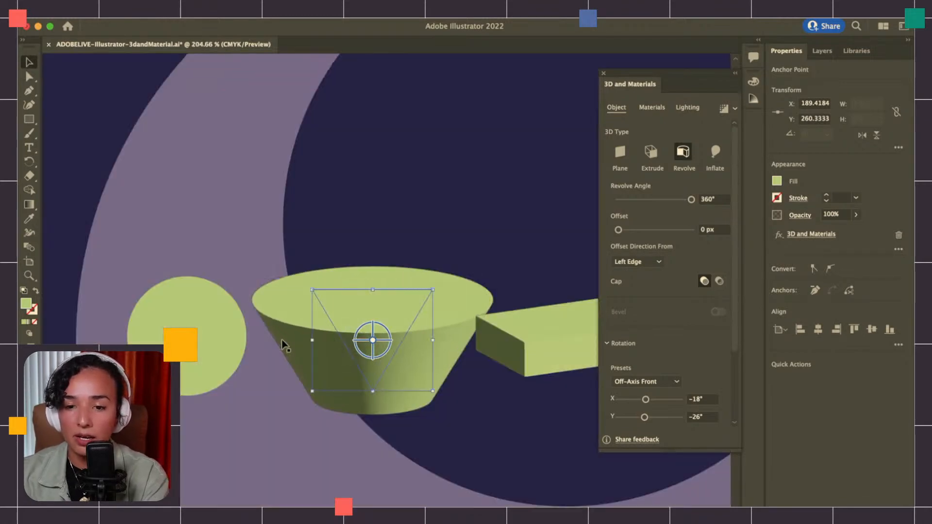
Round the two upper corners of the revolved triangle's path and deselect it
key("v")
key("a")
key("v")
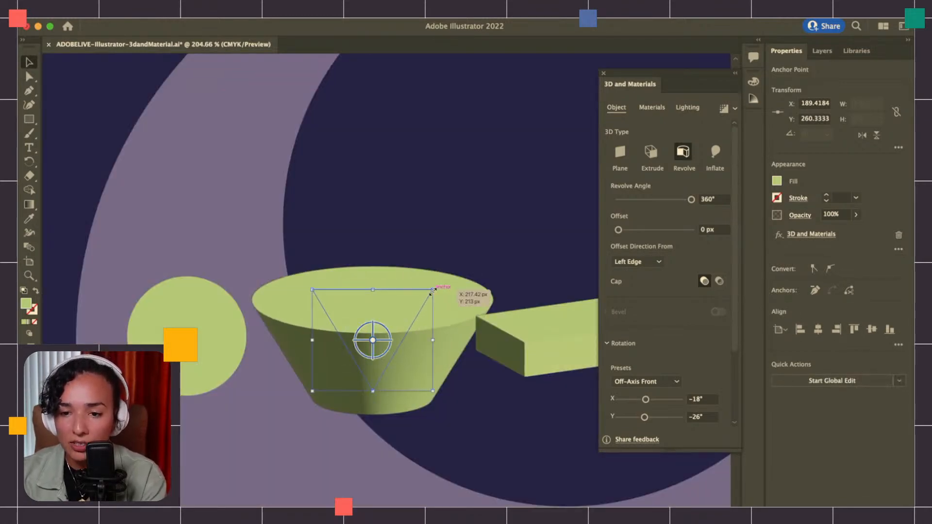
scroll(426, 302, "up", 5)
left_click(431, 297)
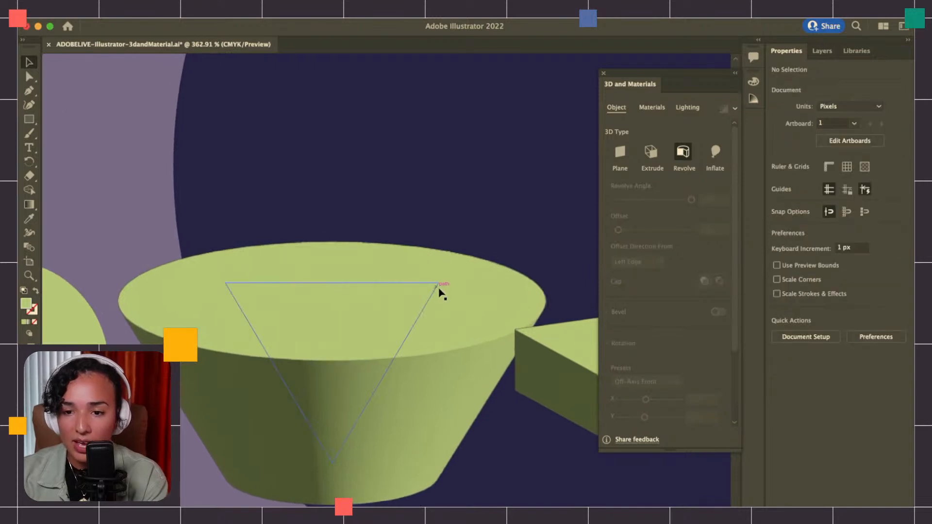
left_click(439, 284)
key("a")
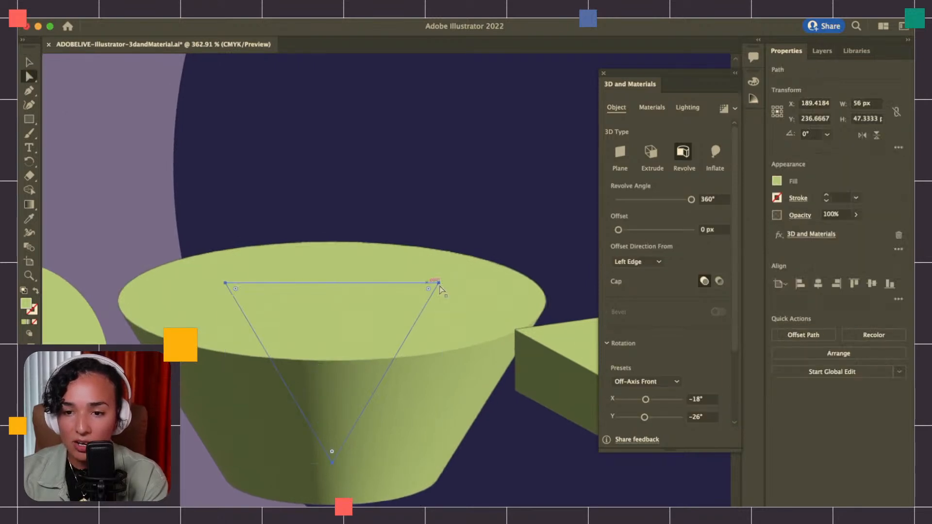
left_click(225, 283)
left_click(246, 297)
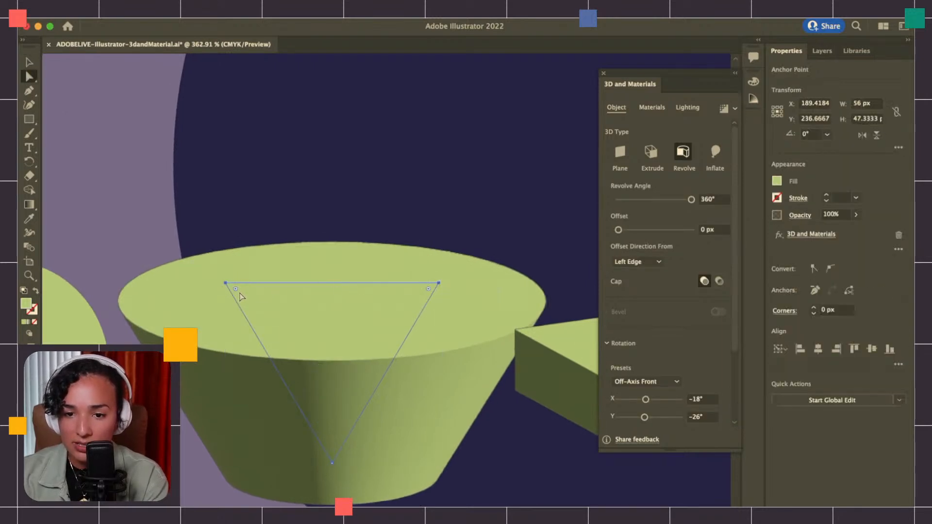
left_click_drag(250, 293, 274, 307)
key("super+shift+a")
Examine the revolved triangle with its rounded upper edge from different zoom levels
key("z")
left_click(361, 310, "alt")
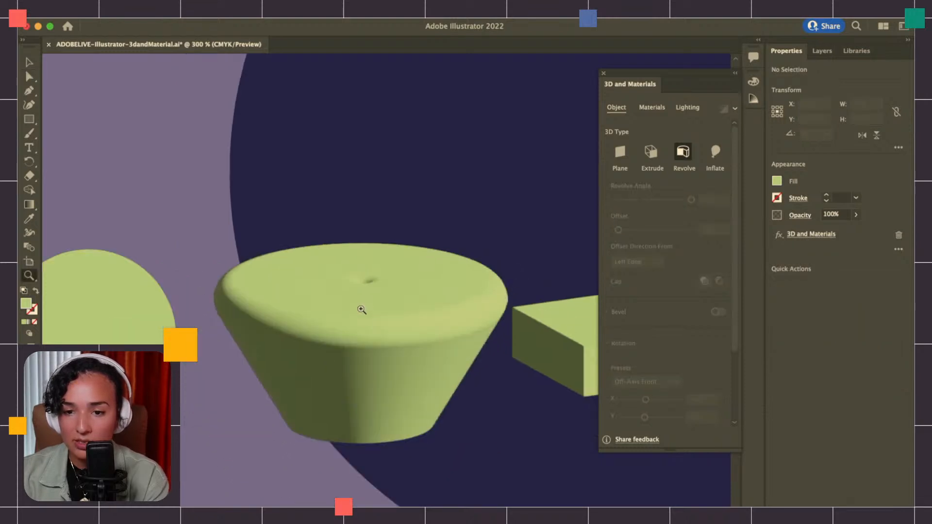
scroll(361, 309, "right", 3)
key("v")
scroll(306, 376, "left", 3)
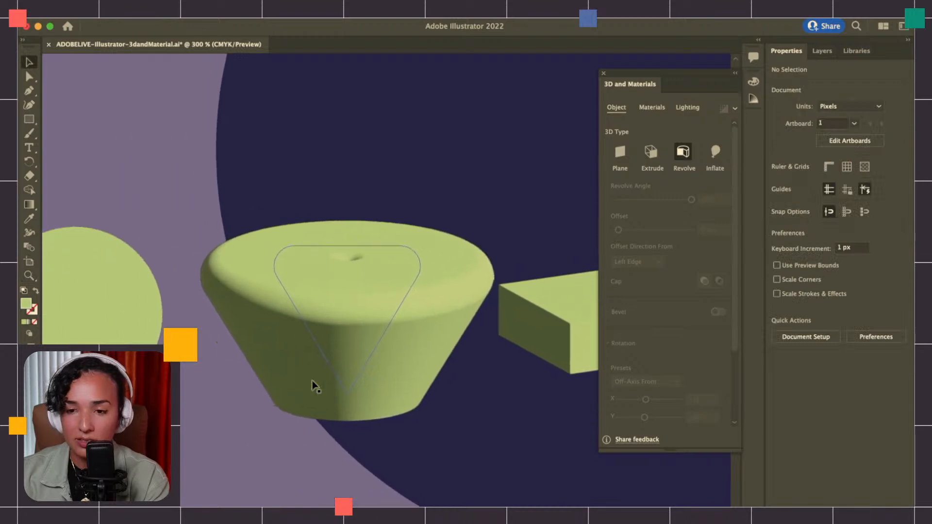
key("z")
left_click(312, 319)
scroll(311, 318, "down", 5)
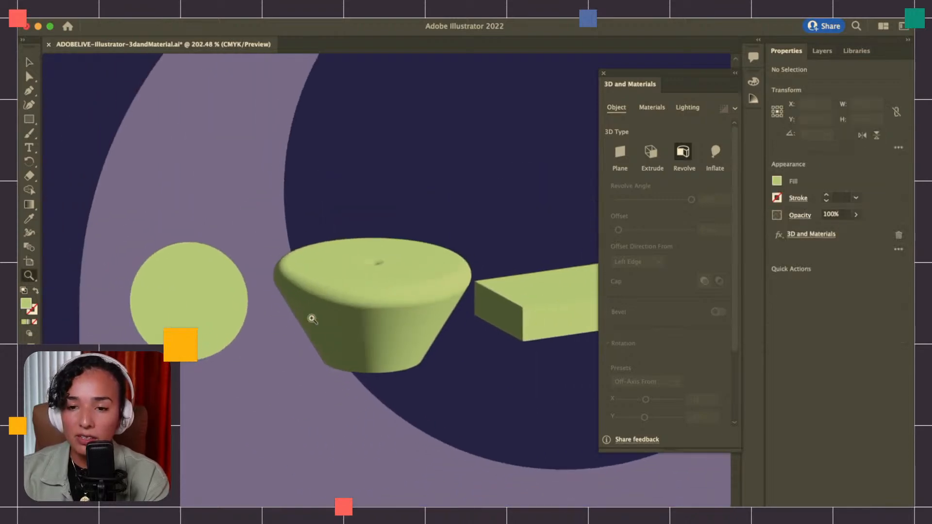
scroll(312, 317, "right", 1)
key("v")
scroll(330, 324, "right", 3)
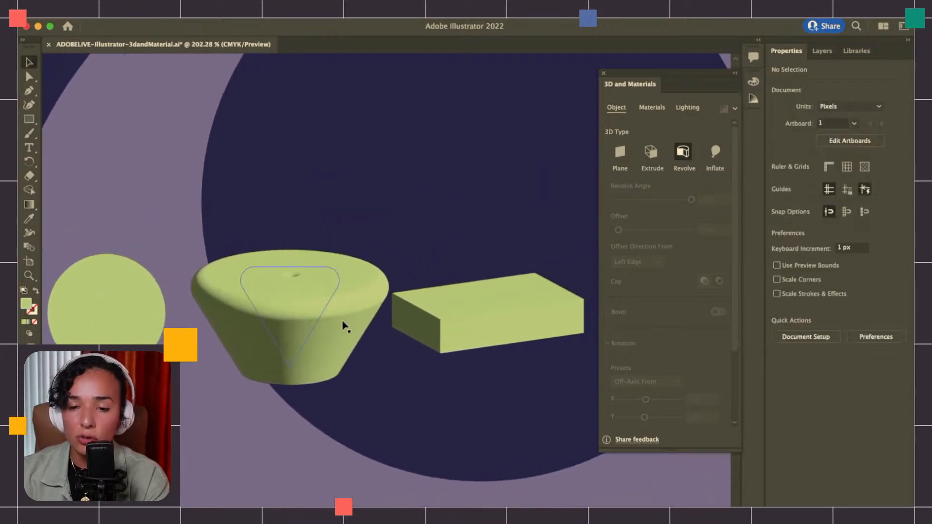
Move the extruded green rectangle about 5 px to the right, away from the revolved triangle
left_click(451, 308)
left_click_drag(454, 314, 463, 313)
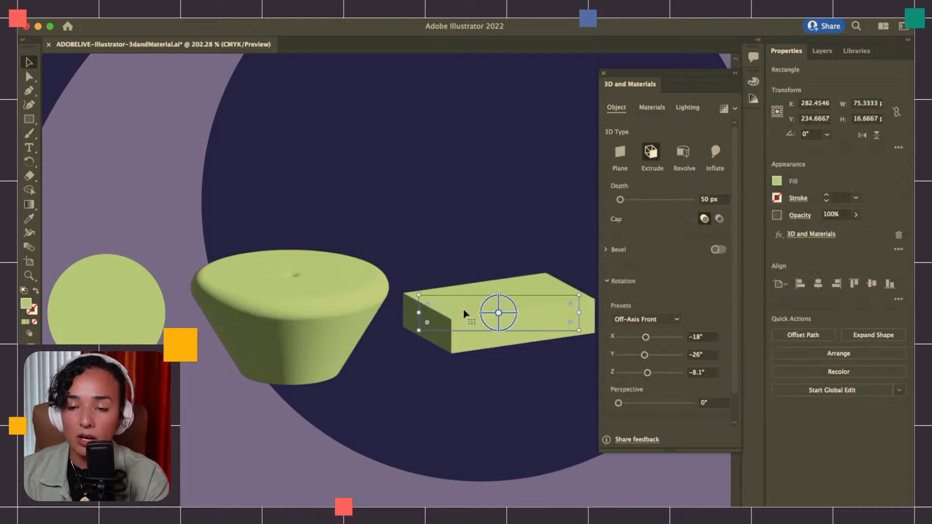
scroll(497, 314, "left", 2)
scroll(496, 314, "up", 1)
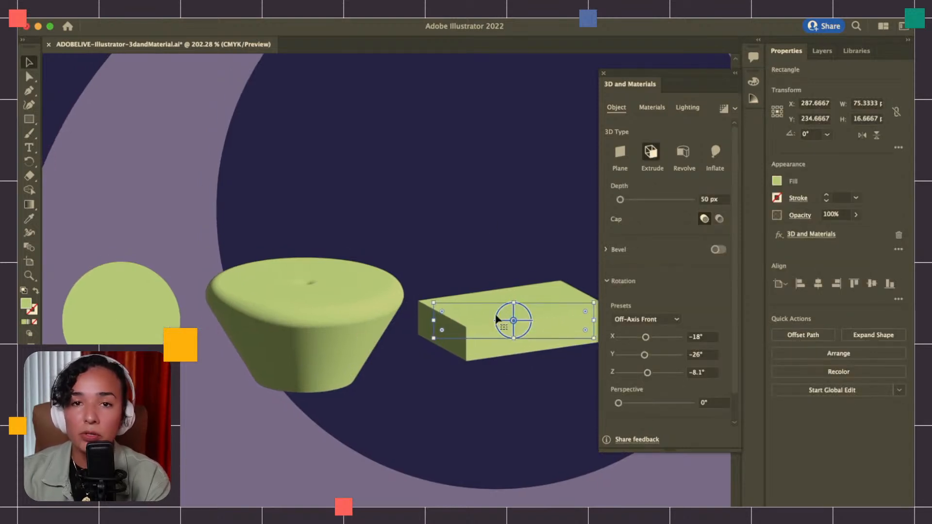
scroll(390, 297, "right", 2)
scroll(391, 297, "up", 1)
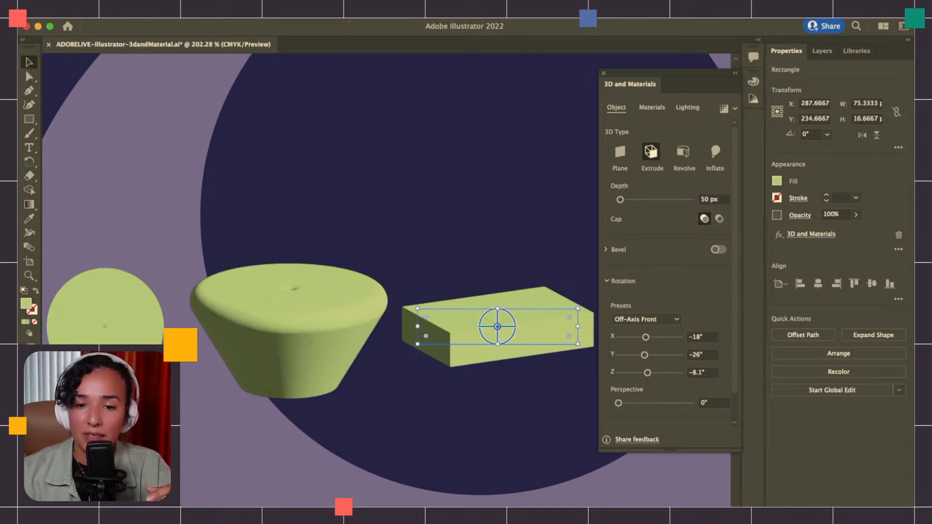
Apply the Inflate 3D type to the green circle
scroll(122, 353, "left", 2)
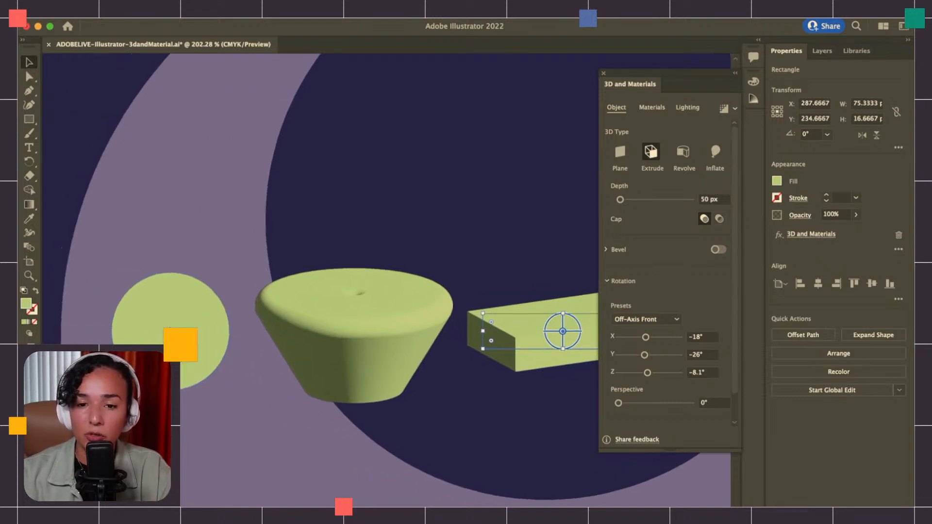
scroll(122, 353, "up", 5)
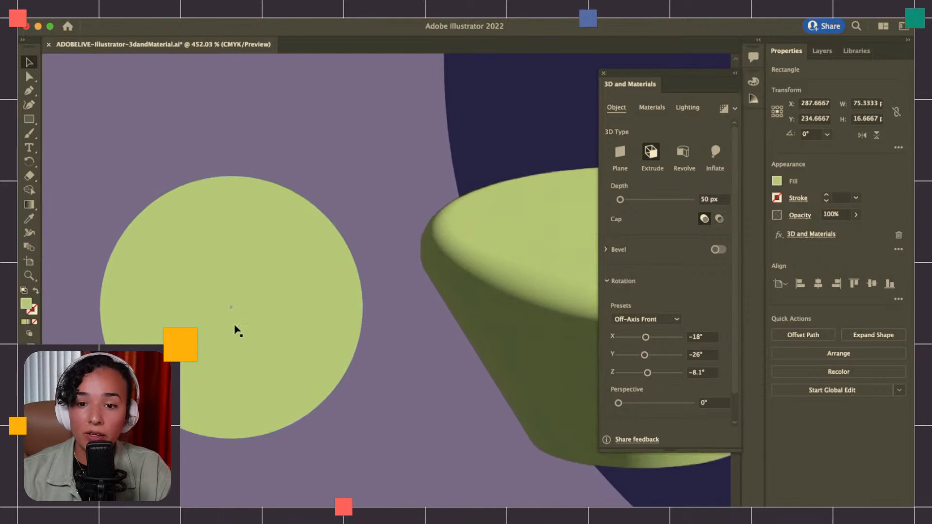
left_click(235, 330)
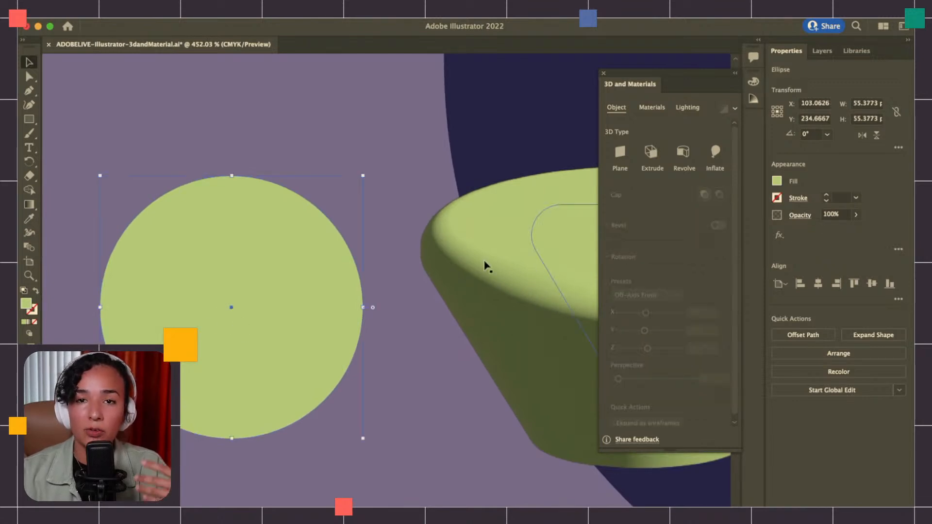
scroll(484, 264, "right", 2)
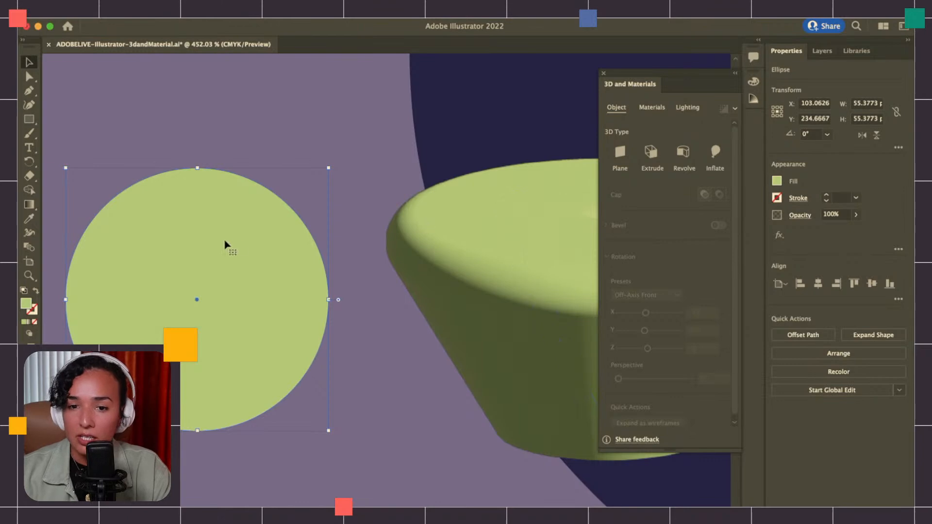
scroll(236, 246, "left", 3)
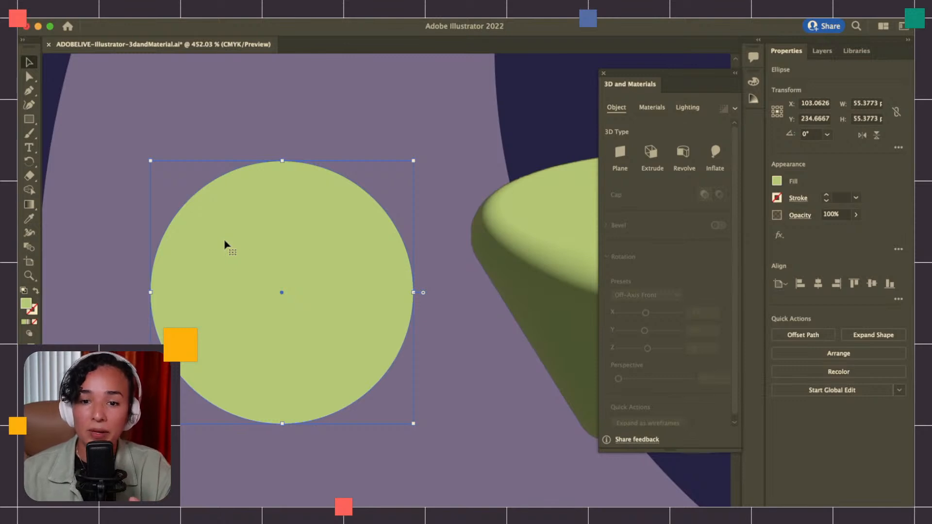
left_click(716, 155)
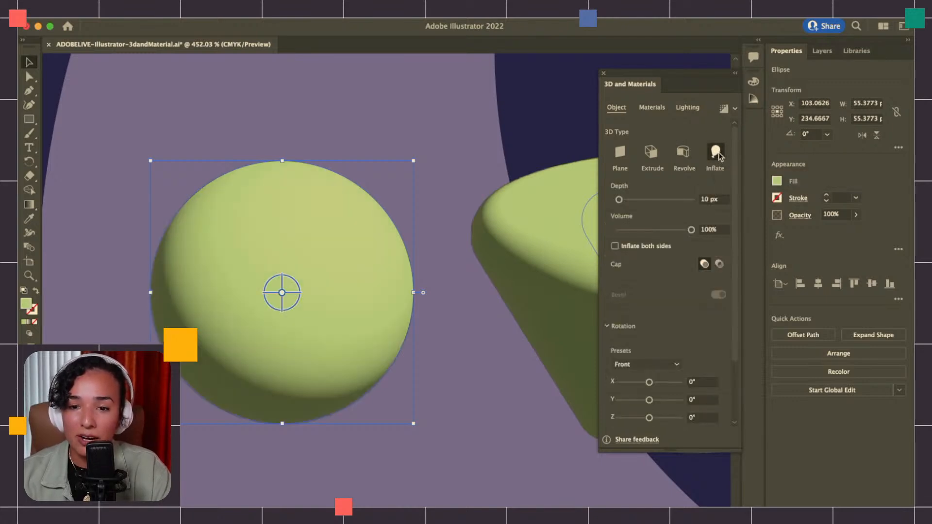
Examine the inflated green circle's shading up close, both deselected and selected
left_click(470, 343)
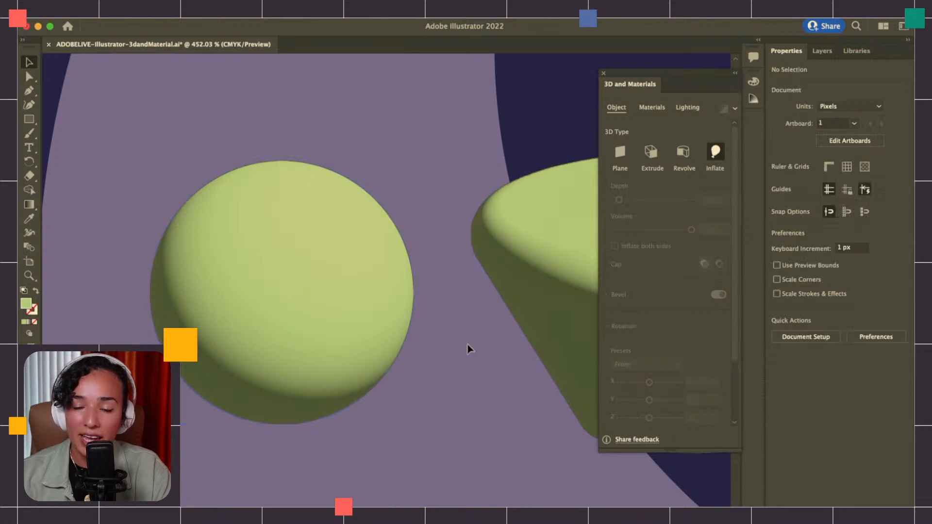
scroll(468, 344, "down", 1)
scroll(467, 344, "left", 1)
scroll(465, 344, "up", 5)
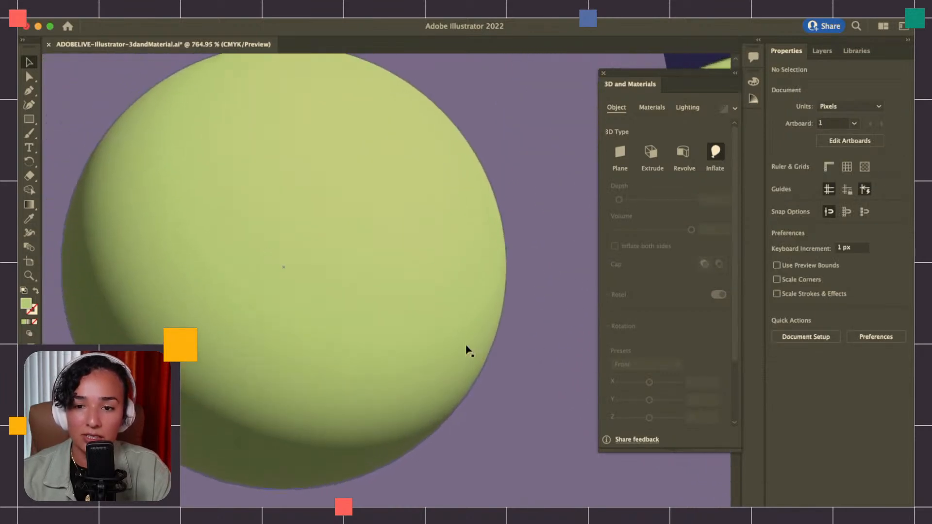
scroll(466, 349, "down", 5)
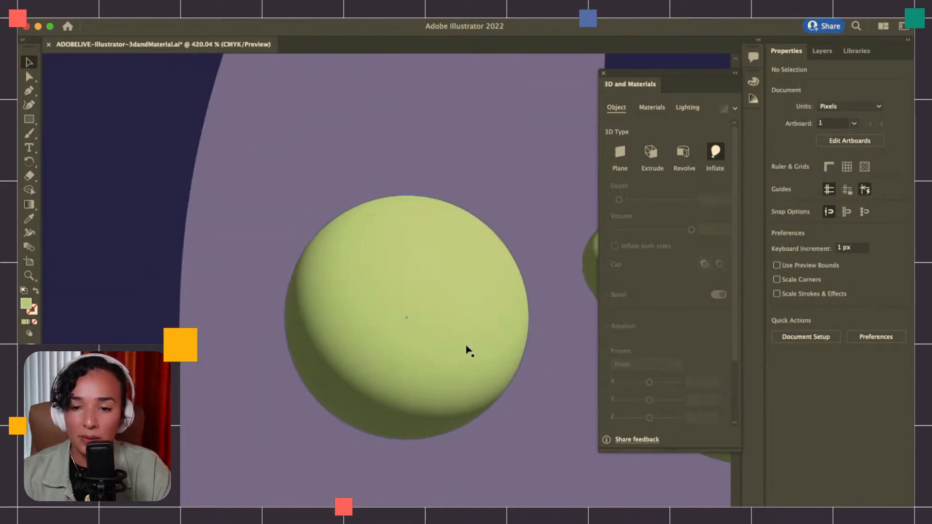
scroll(461, 319, "up", 5)
left_click(461, 317)
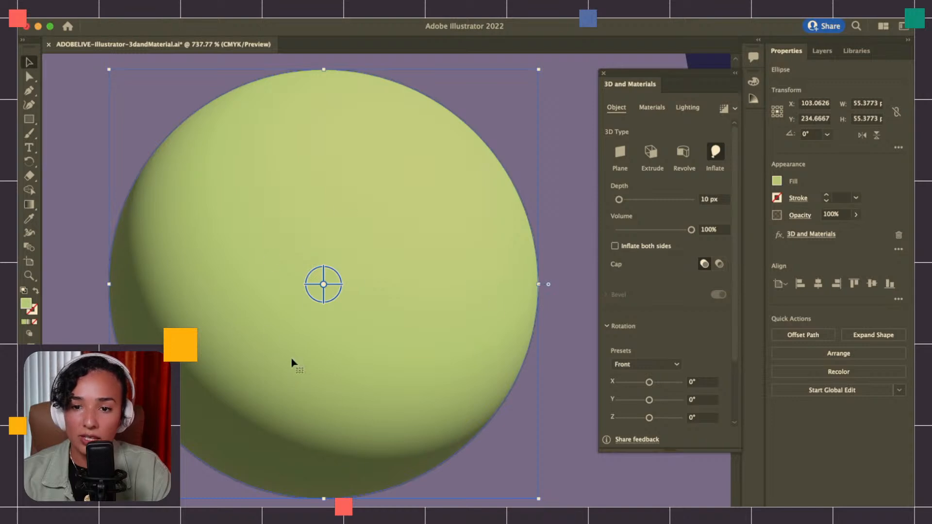
scroll(320, 368, "down", 4)
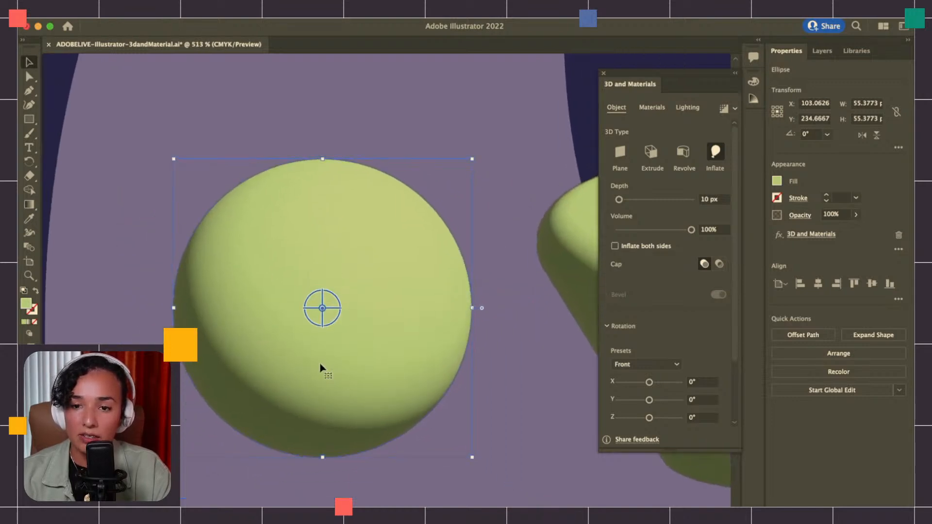
Compare the inflated circle with the revolved triangle and extruded rectangle, checking the 3D settings of the circle and triangle
scroll(320, 369, "right", 3)
scroll(320, 369, "down", 2)
scroll(320, 369, "down", 4)
scroll(320, 368, "right", 3)
scroll(319, 368, "down", 2)
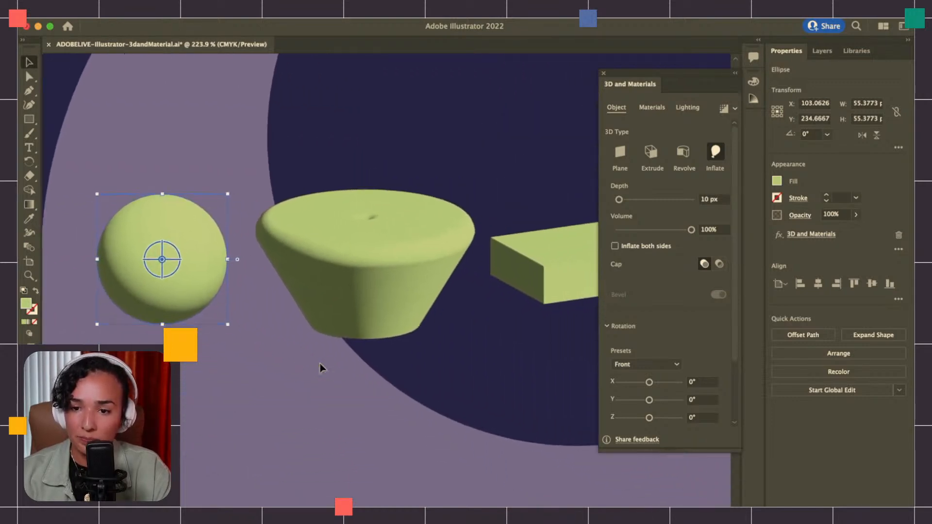
left_click(371, 273)
scroll(403, 262, "right", 3)
scroll(403, 262, "down", 1)
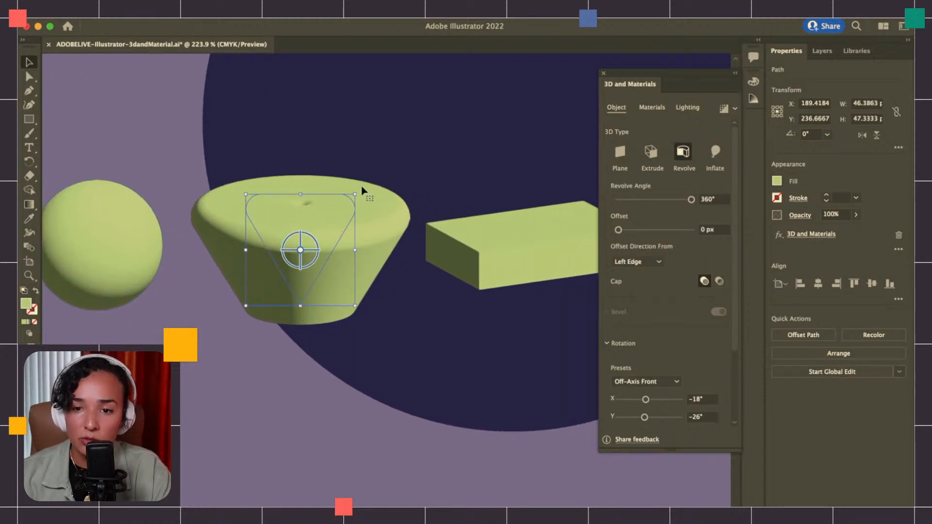
scroll(357, 188, "left", 4)
scroll(357, 188, "up", 1)
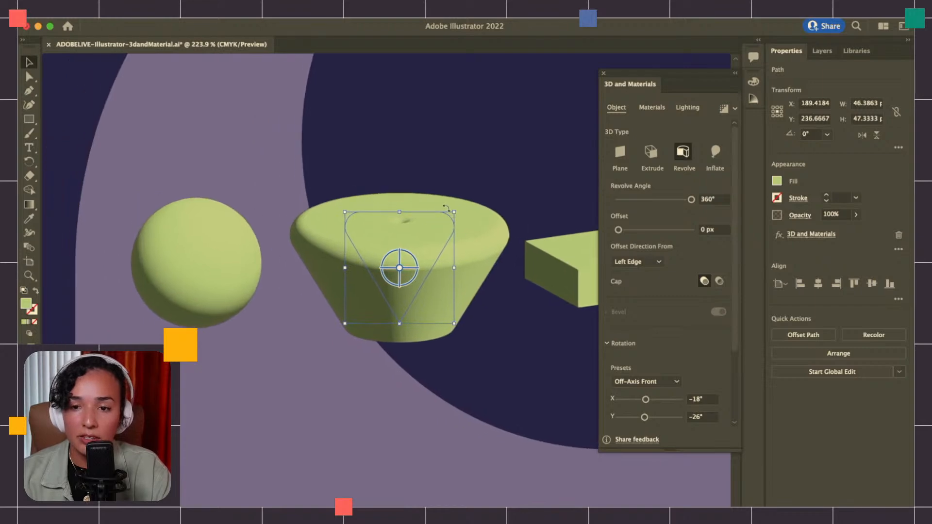
scroll(401, 220, "right", 2)
scroll(401, 221, "down", 1)
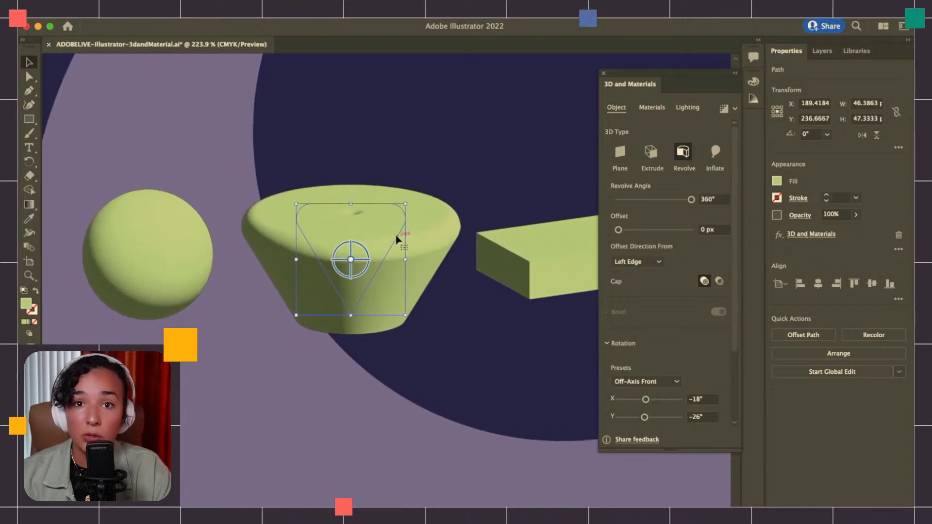
left_click(137, 235)
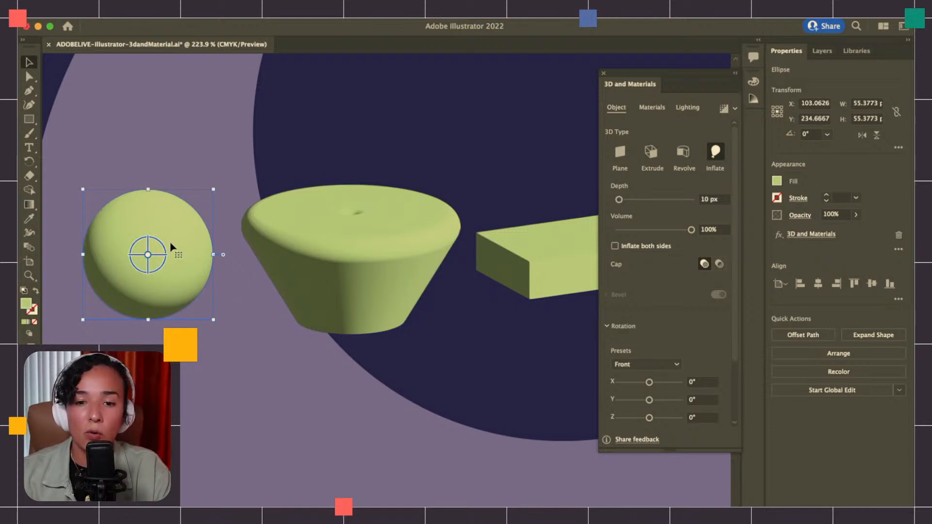
scroll(262, 275, "right", 10)
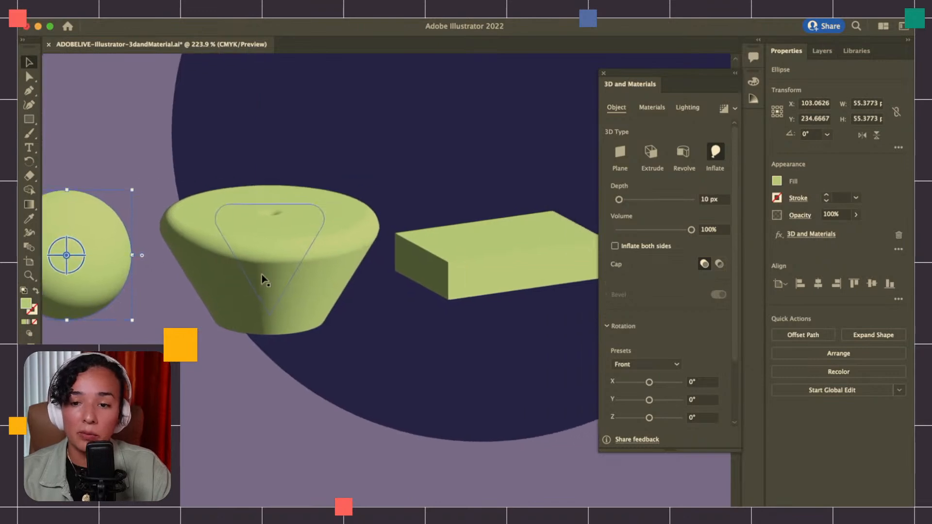
scroll(262, 275, "right", 3)
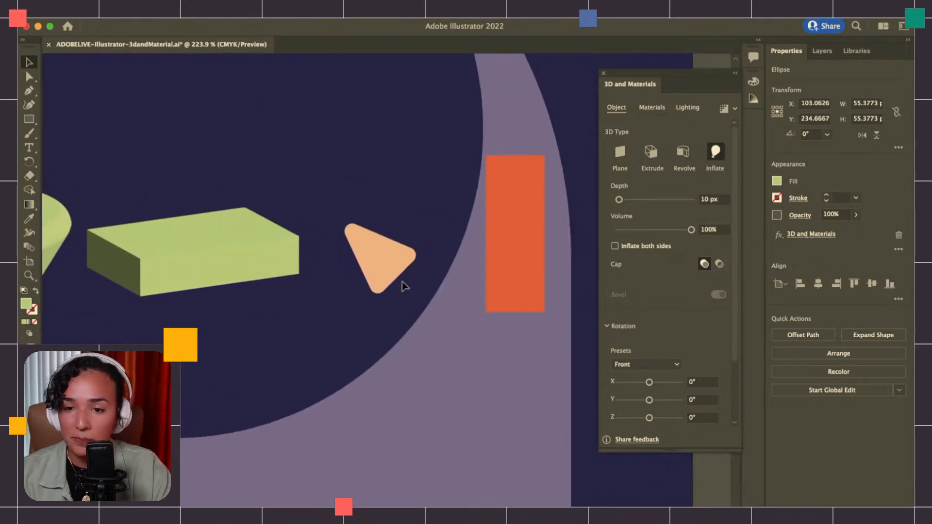
Move the flat orange rectangle down into the lower lilac area of the arch, to about X 350 px, Y 382 px
left_click(529, 257)
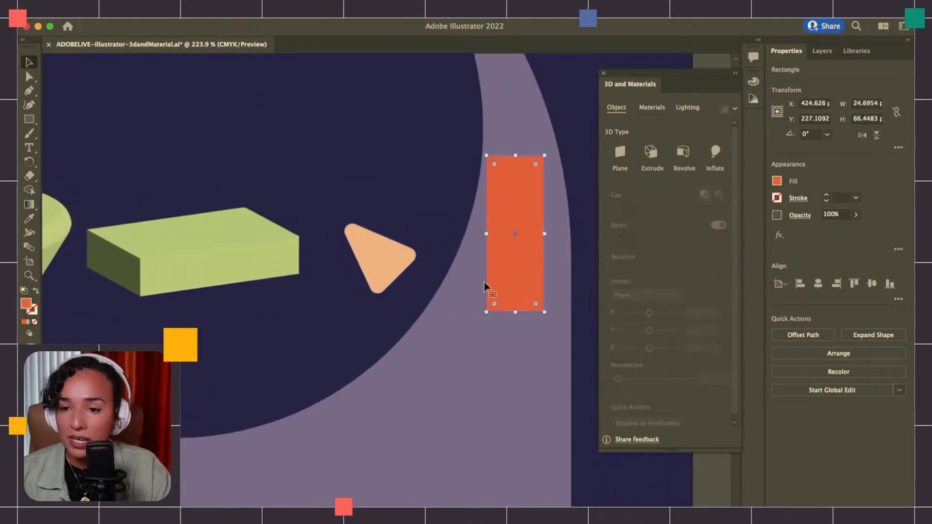
scroll(493, 297, "down", 5)
scroll(493, 296, "right", 3)
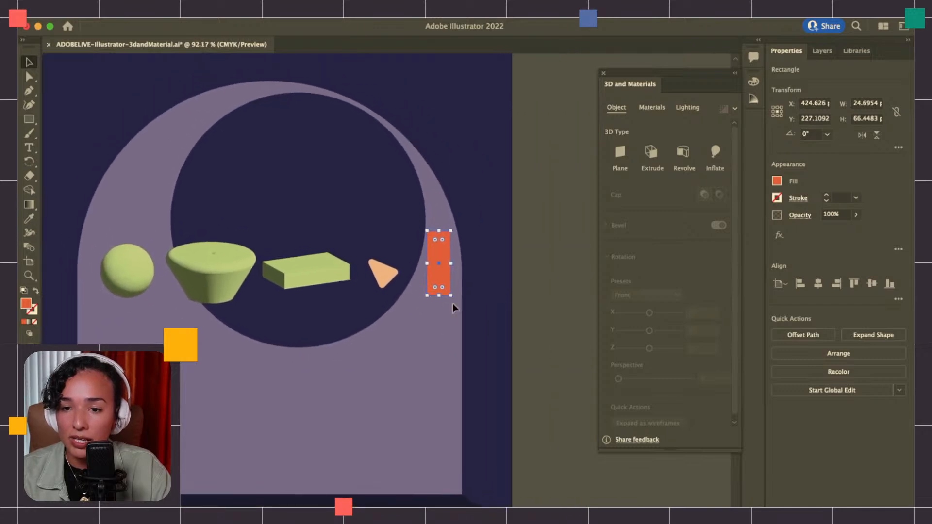
scroll(452, 304, "up", 4)
left_click_drag(418, 170, 406, 352)
scroll(406, 350, "down", 1)
scroll(407, 354, "down", 5)
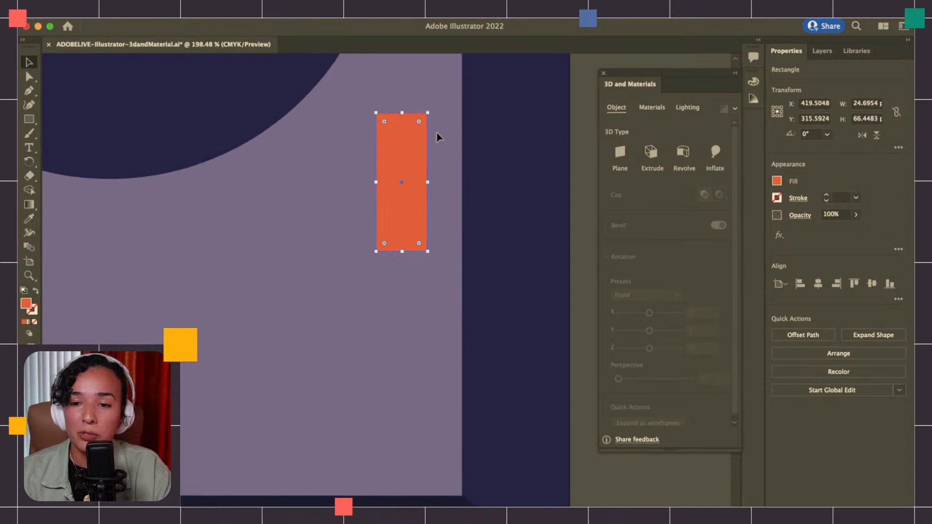
left_click_drag(408, 158, 326, 315)
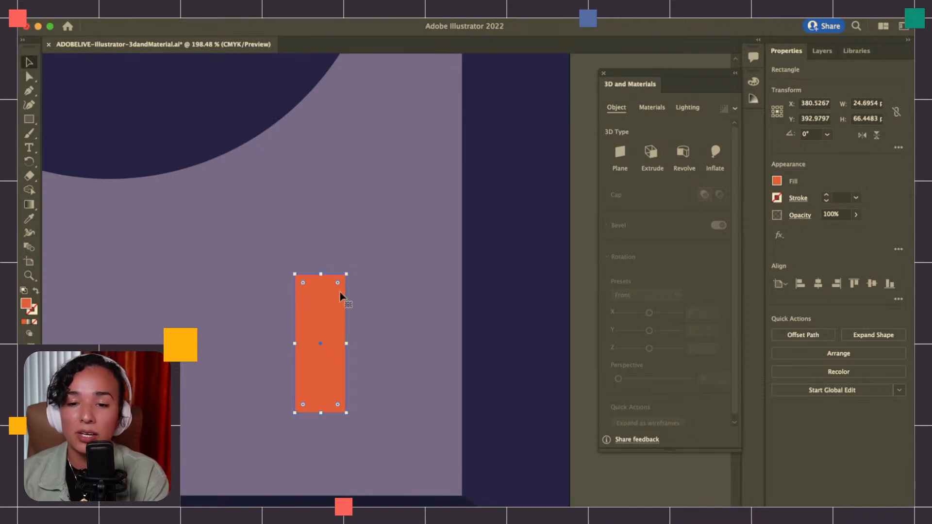
left_click_drag(340, 301, 277, 280)
Stretch the orange rectangle upward to about 93 px high and apply the Revolve 3D type to it
scroll(276, 280, "left", 5)
scroll(276, 280, "up", 2)
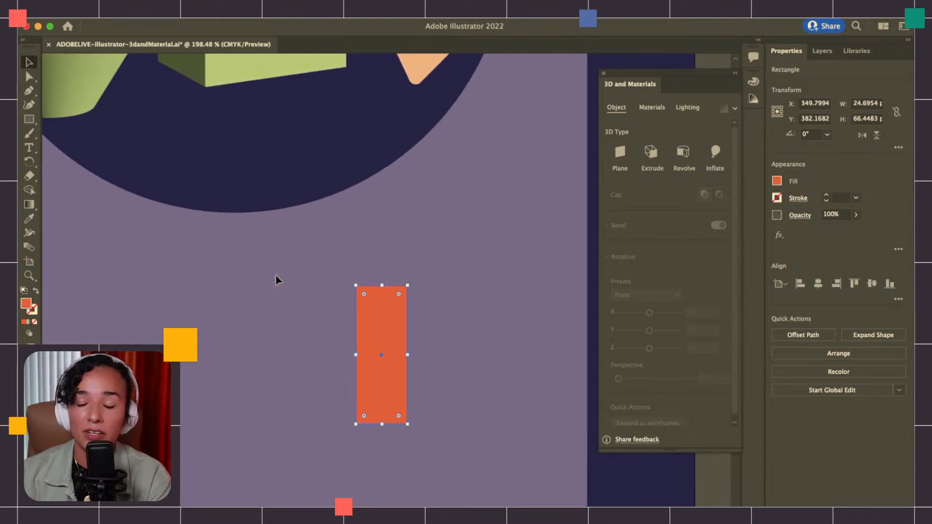
scroll(276, 280, "down", 3)
scroll(275, 281, "right", 3)
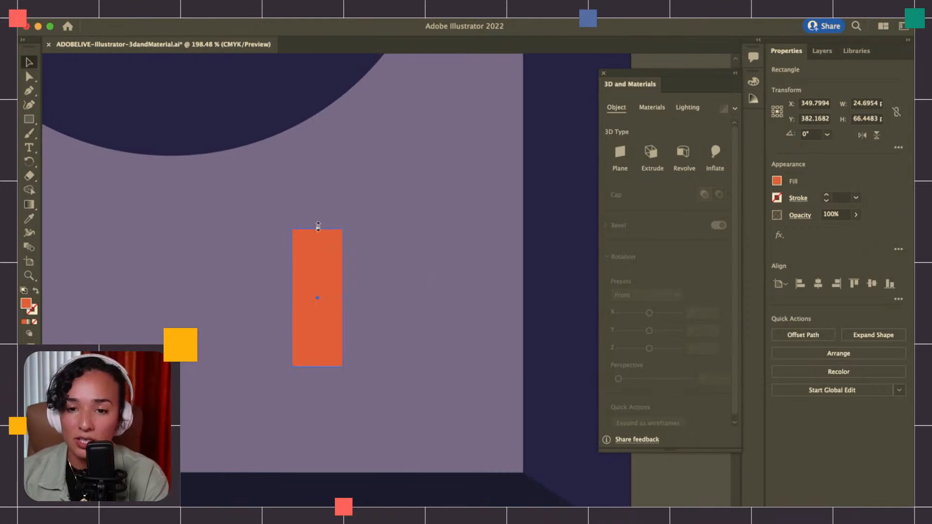
left_click_drag(318, 228, 318, 174)
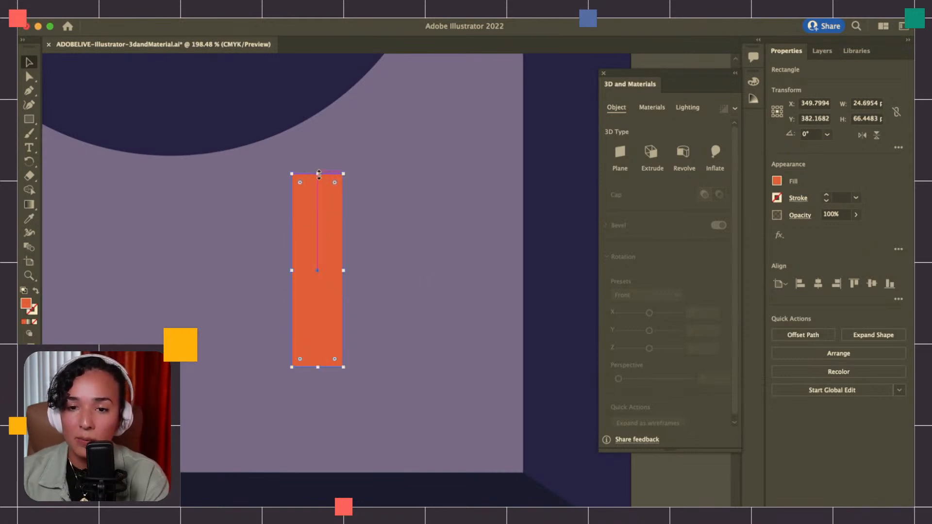
left_click(685, 154)
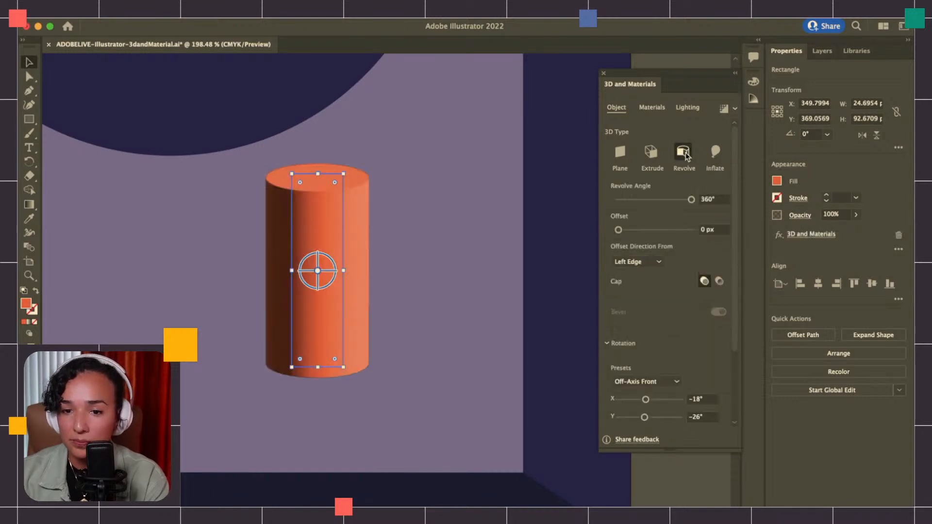
Set the orange cylinder's X rotation to -19° and look through its revolve and rotation options
scroll(674, 304, "down", 4)
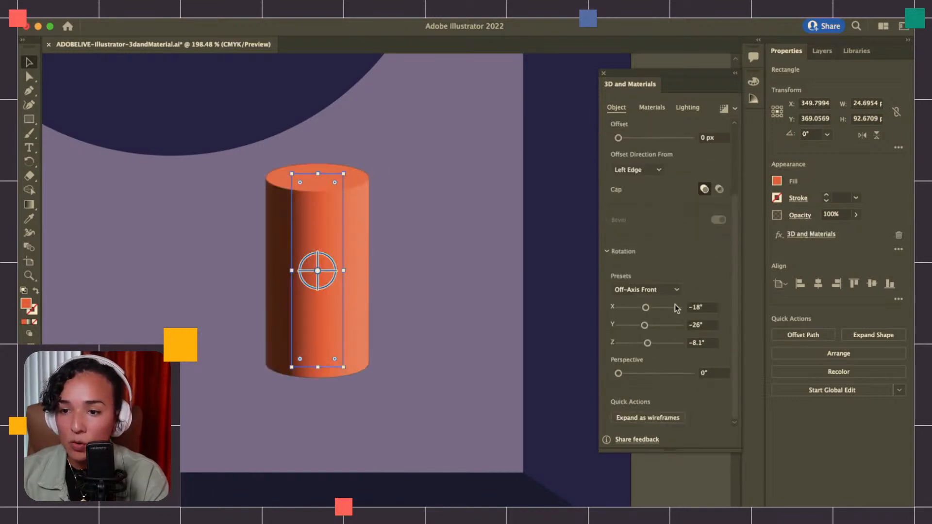
scroll(674, 304, "down", 1)
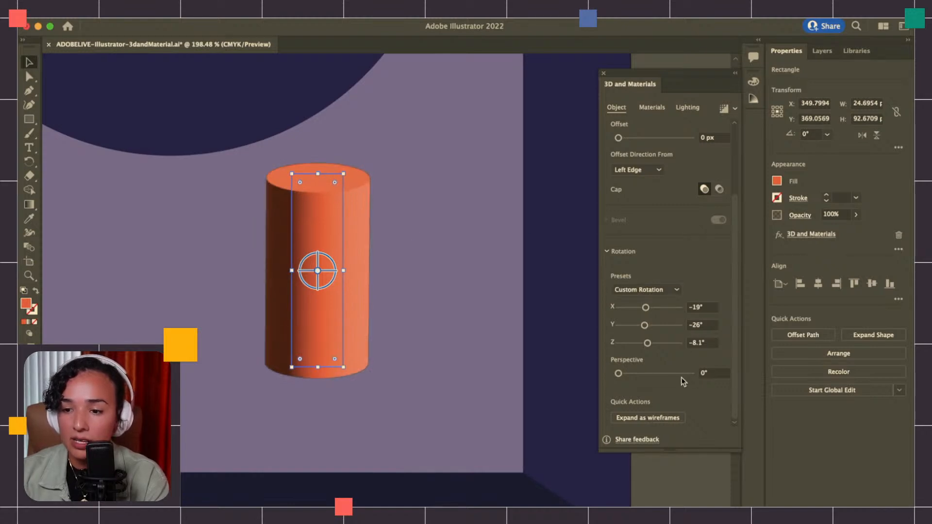
scroll(650, 241, "up", 3)
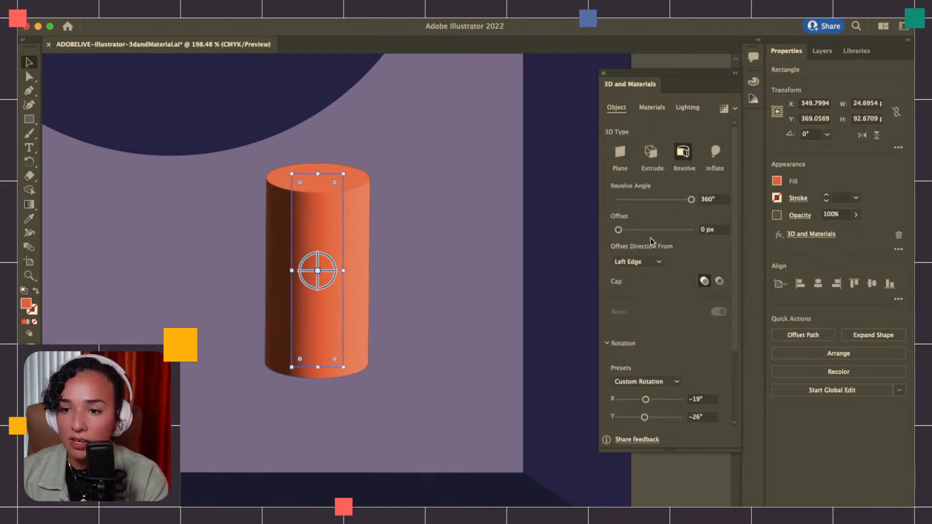
scroll(680, 324, "down", 3)
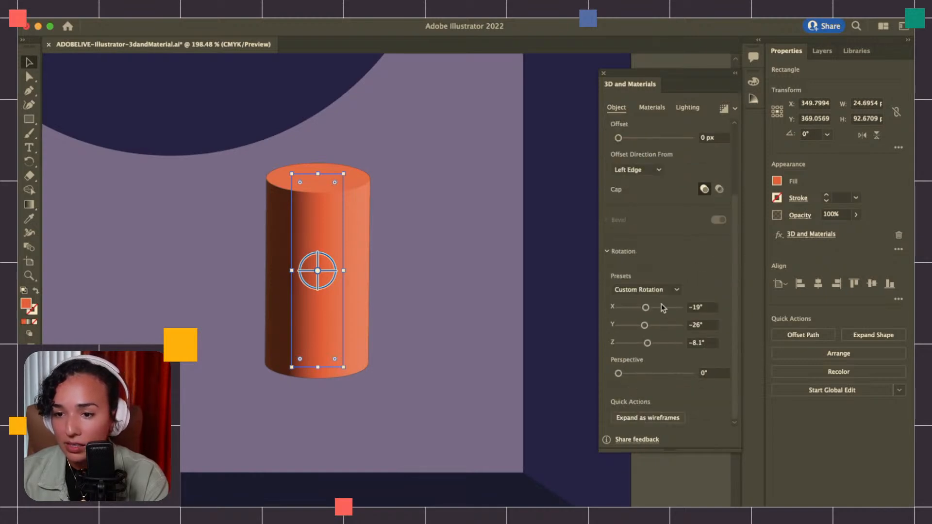
Try the Isometric Top, Isometric Left and Off-Axis Front rotation presets on the orange cylinder
left_click(658, 290)
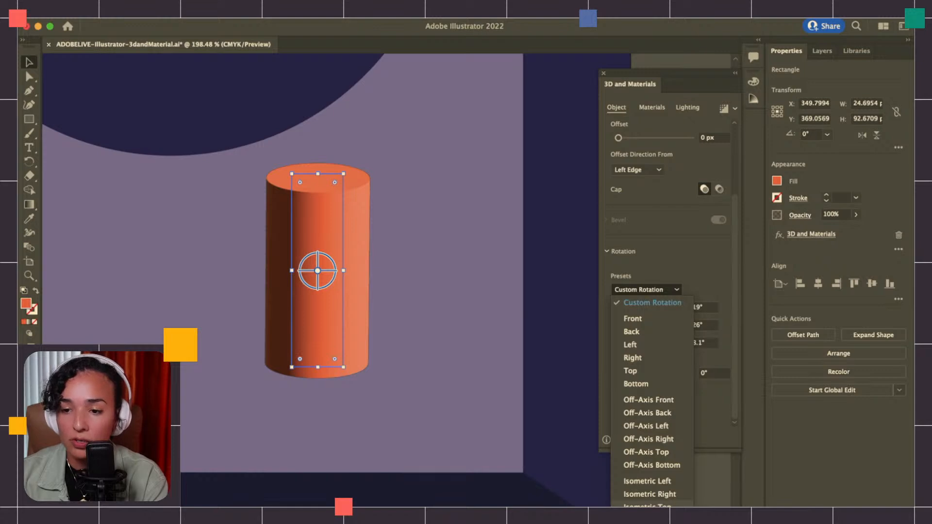
left_click(668, 505)
left_click(657, 289)
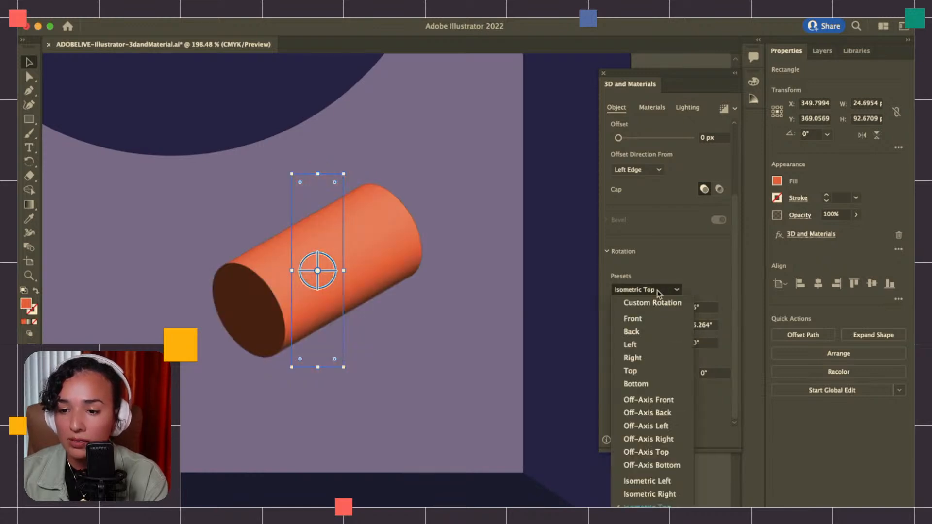
left_click(664, 481)
left_click(639, 289)
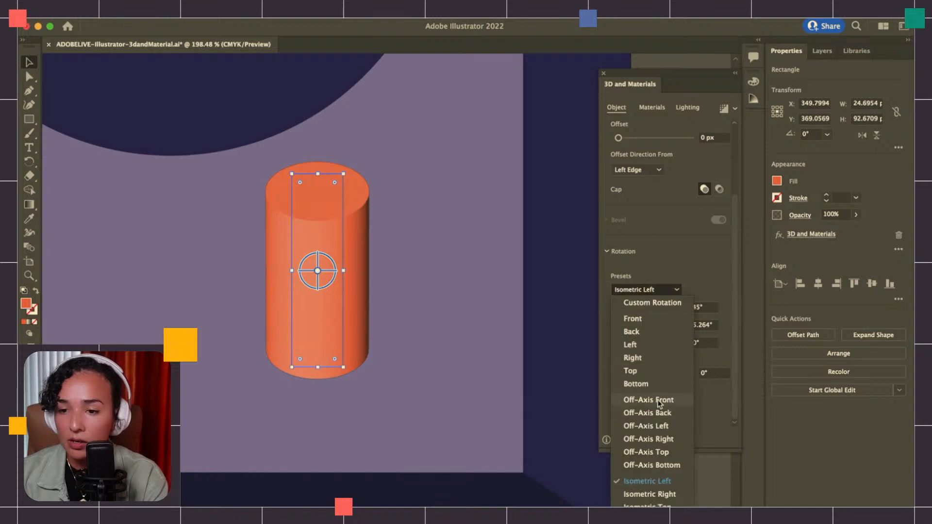
left_click(658, 400)
Apply the Off-Axis Top rotation preset to the orange cylinder and set its revolve offset to 34 px
left_click(646, 290)
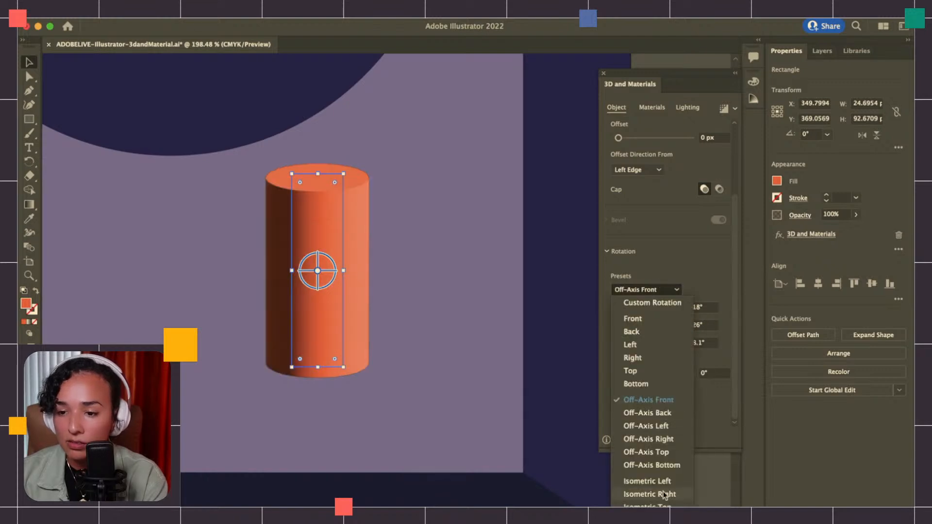
left_click(663, 452)
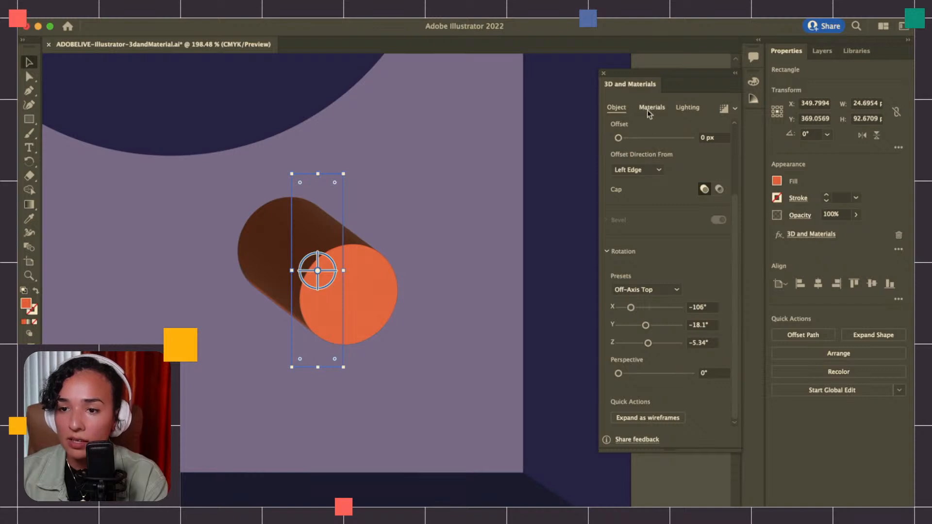
mouse_move(618, 138)
left_mouse_down()
mouse_move(631, 139)
mouse_move(621, 141)
left_mouse_up()
Move the orange tube about 12 px right and 14 px down, and reduce its revolve angle to 283°
left_click_drag(383, 188, 405, 213)
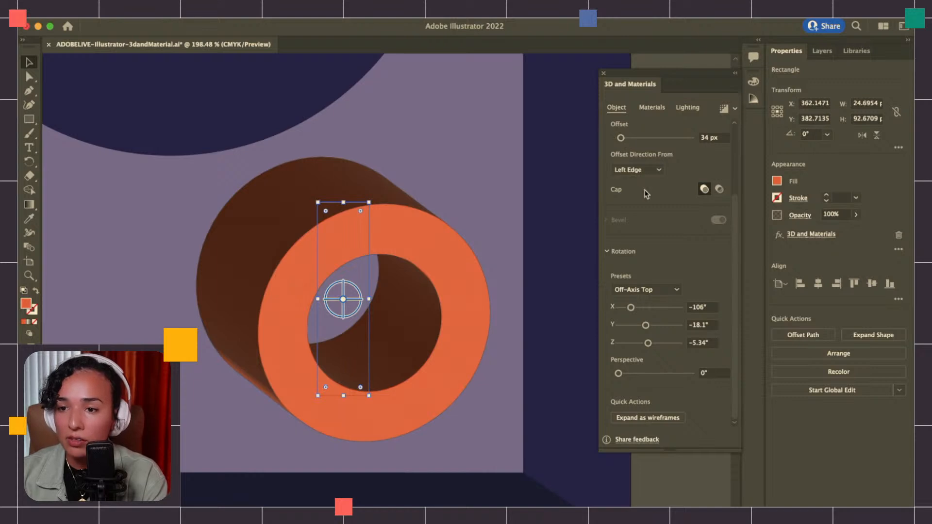
scroll(645, 194, "up", 4)
left_click_drag(691, 200, 675, 201)
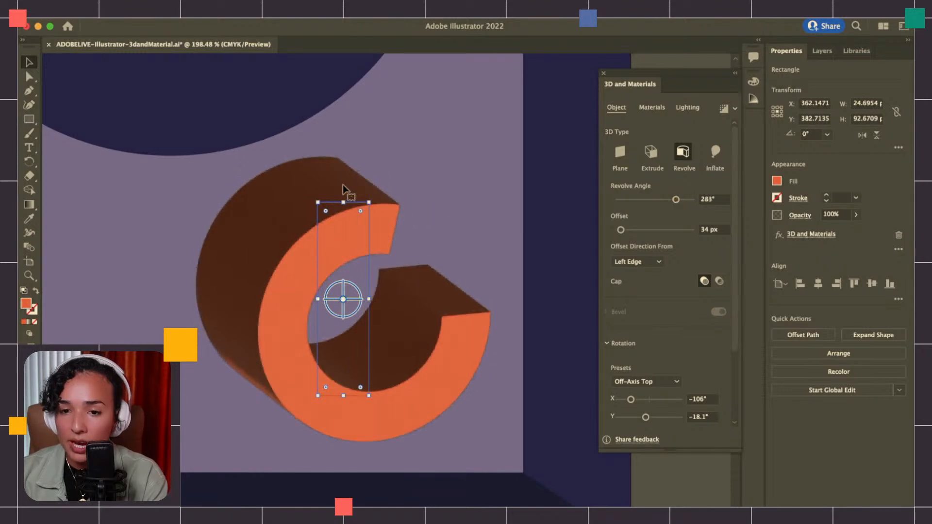
Rotate the open orange ring's source rectangle to about 262° and deselect it
left_click_drag(373, 196, 417, 332)
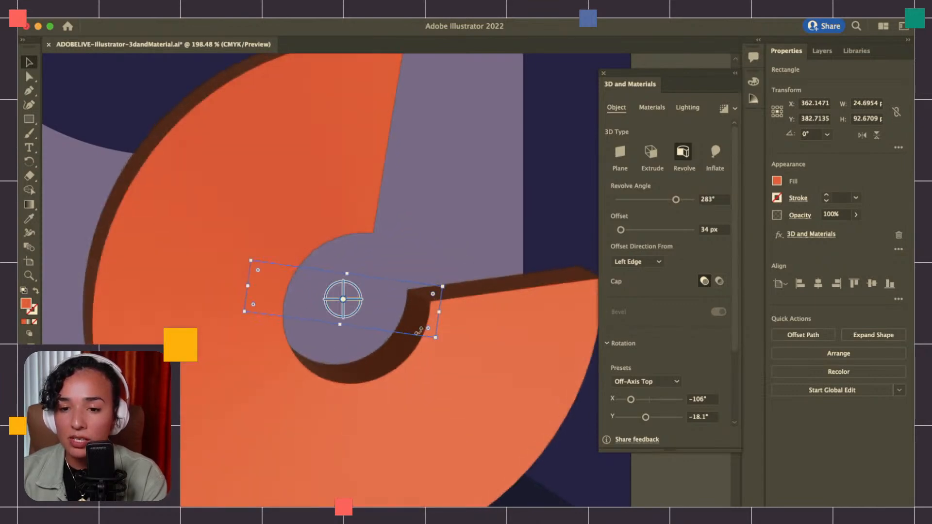
scroll(418, 332, "down", 4)
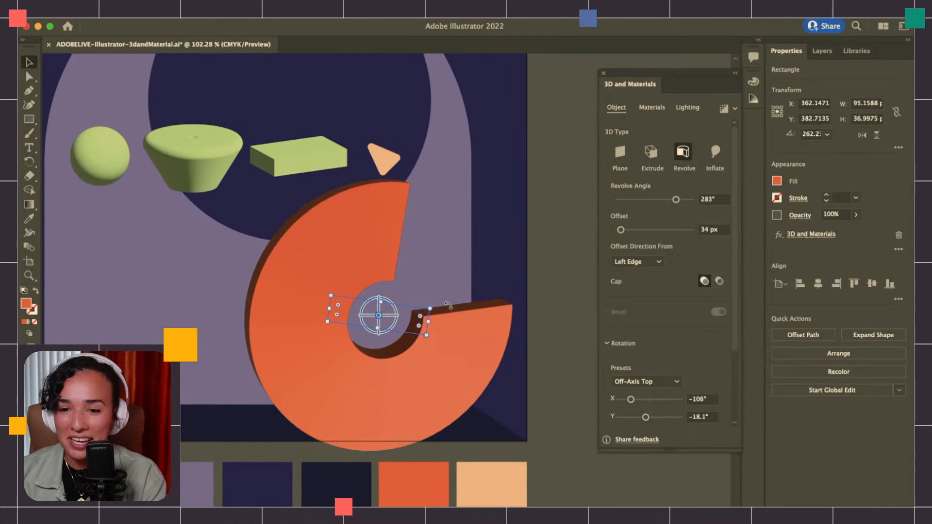
key("super+shift+a")
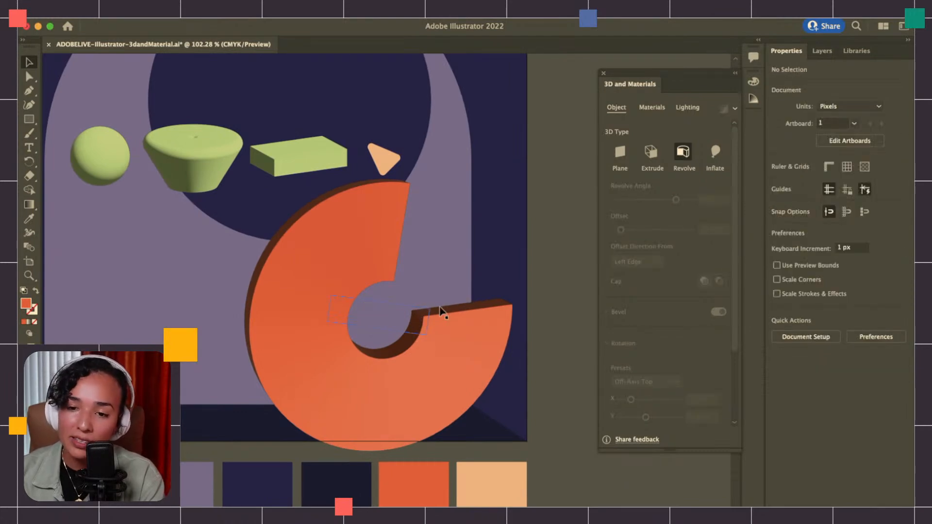
Select the orange ring, try rotating its source rectangle further, and undo its rotations back to the upright rectangle
left_click(443, 306)
left_click_drag(433, 305, 412, 277)
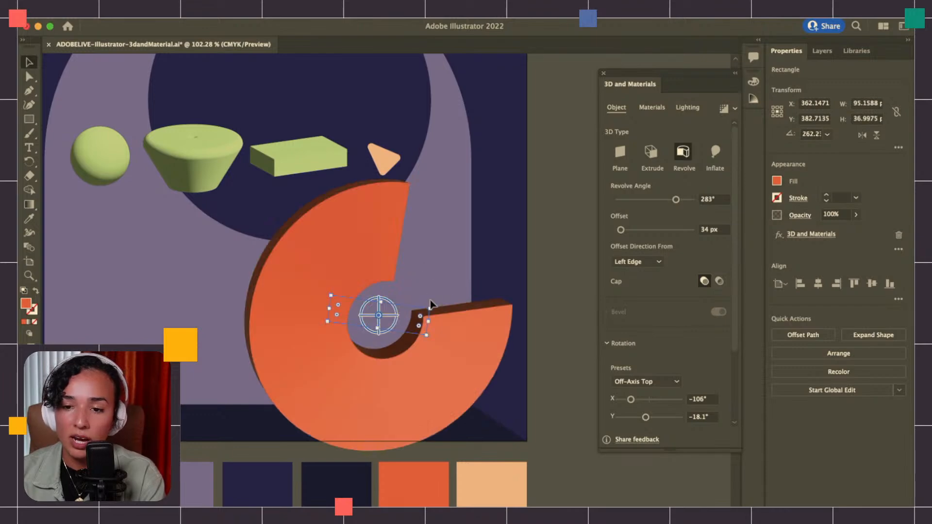
key("super+z")
left_click_drag(395, 260, 401, 235)
key("super+z")
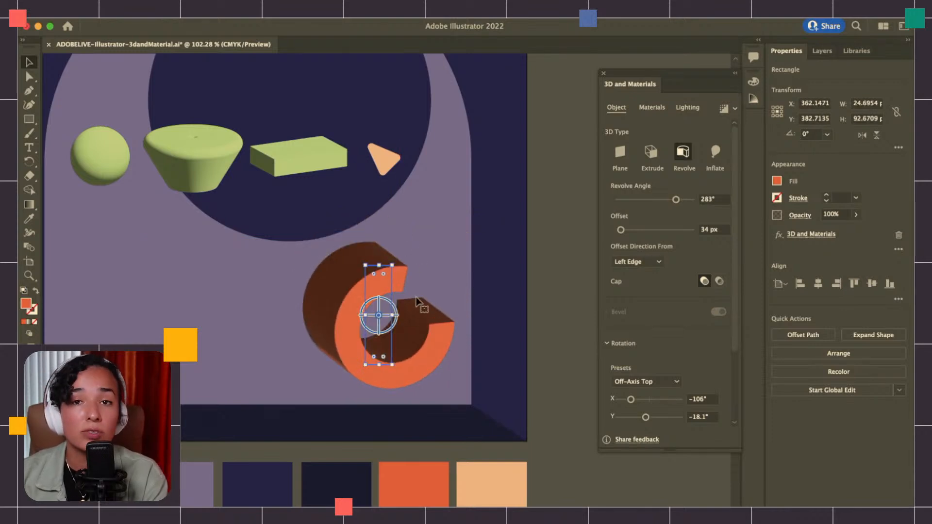
Try to shrink the ring's source rectangle with the Scale tool, undo it, and return to the Selection tool
key("s")
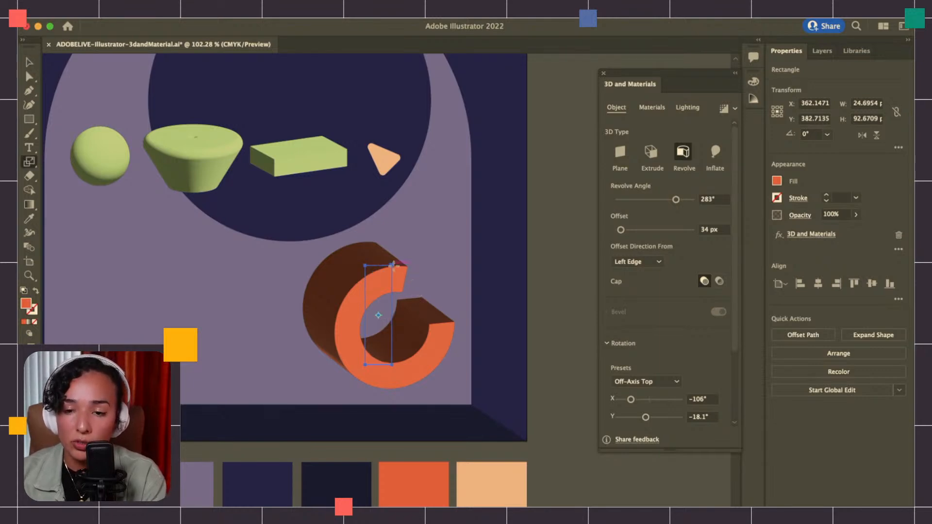
scroll(393, 264, "up", 2)
left_click_drag(391, 265, 373, 284)
key("super+z")
key("v")
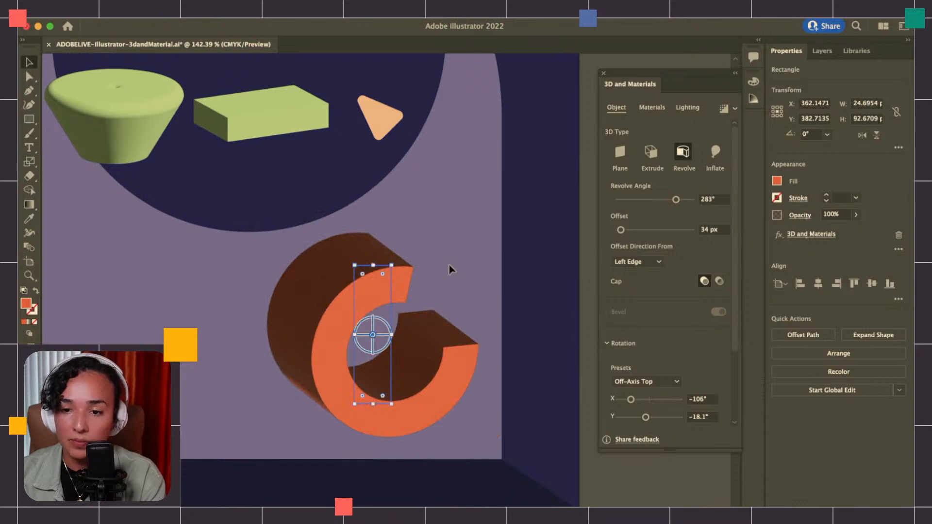
Set the orange ring's 3D rotation to -98° in X and -5° in Y
left_click_drag(630, 399, 648, 417)
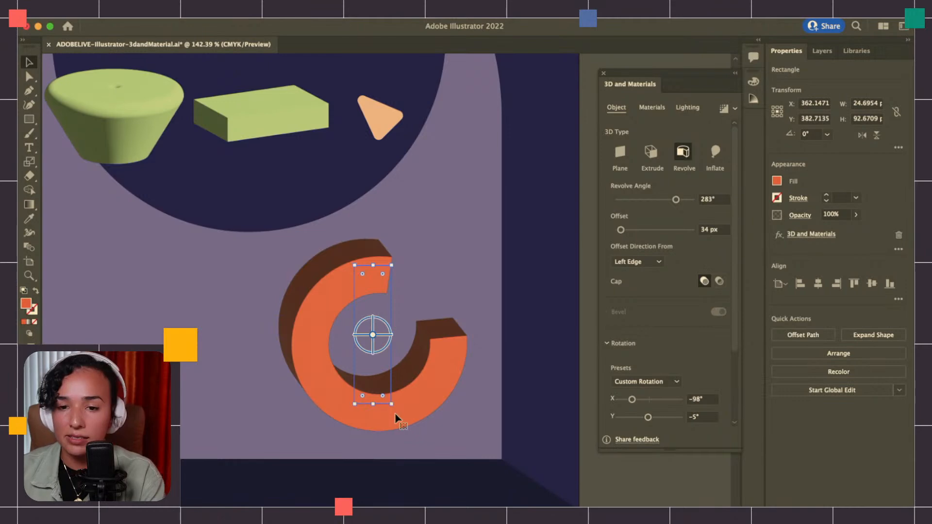
Try to rotate the ring's source rectangle slightly and undo the rotations
left_click(407, 293)
left_click(387, 266)
mouse_move(392, 265)
left_mouse_down()
mouse_move(415, 272)
mouse_move(401, 263)
left_mouse_up()
key("super+z")
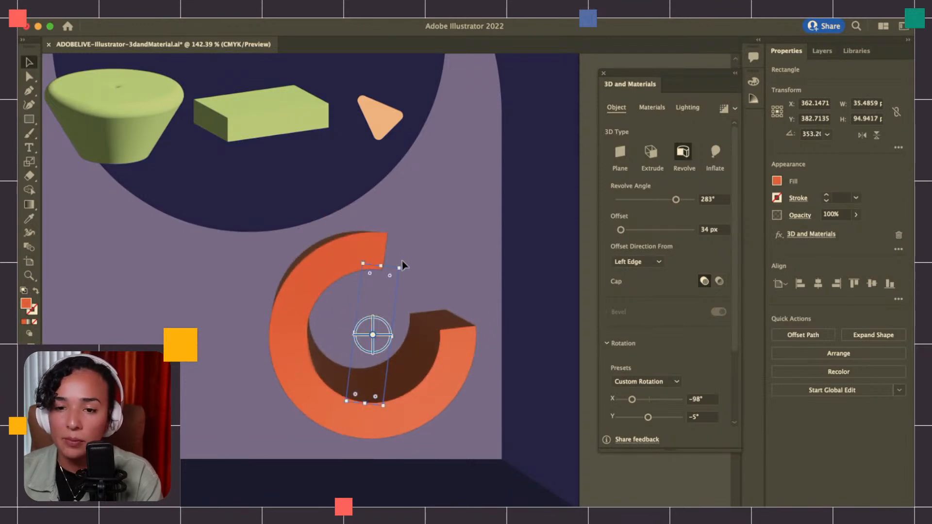
key("super+z")
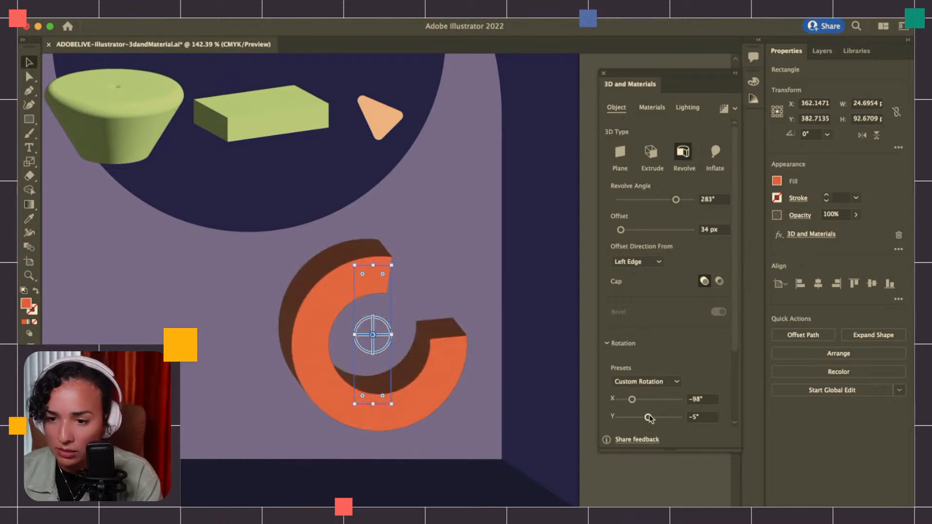
Set the ring's Y rotation to 0° and its perspective to 35°
left_click_drag(648, 416, 649, 417)
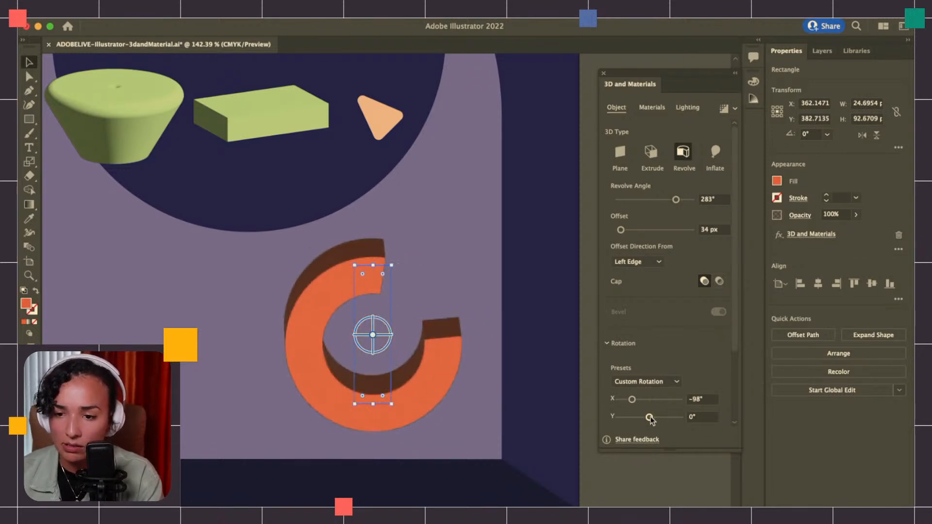
scroll(633, 393, "down", 4)
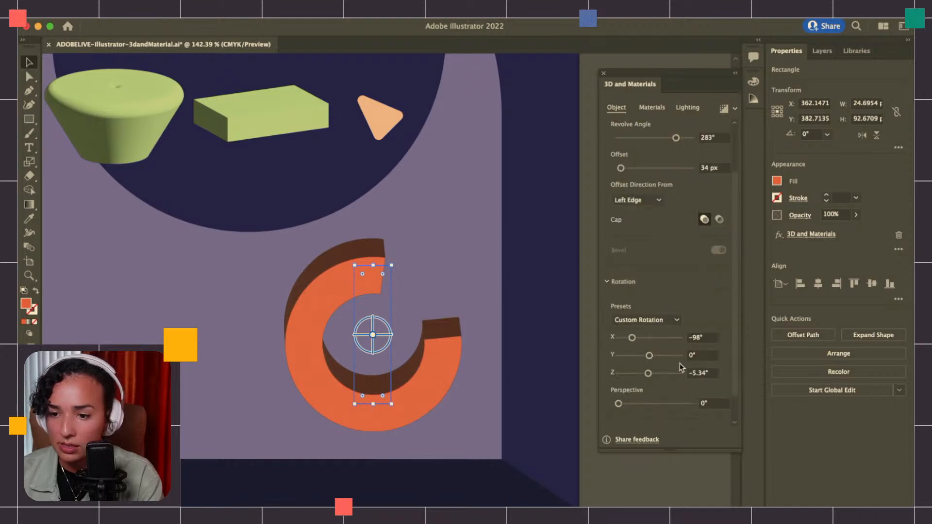
mouse_move(618, 374)
left_mouse_down()
mouse_move(659, 376)
mouse_move(610, 375)
mouse_move(637, 375)
left_mouse_up()
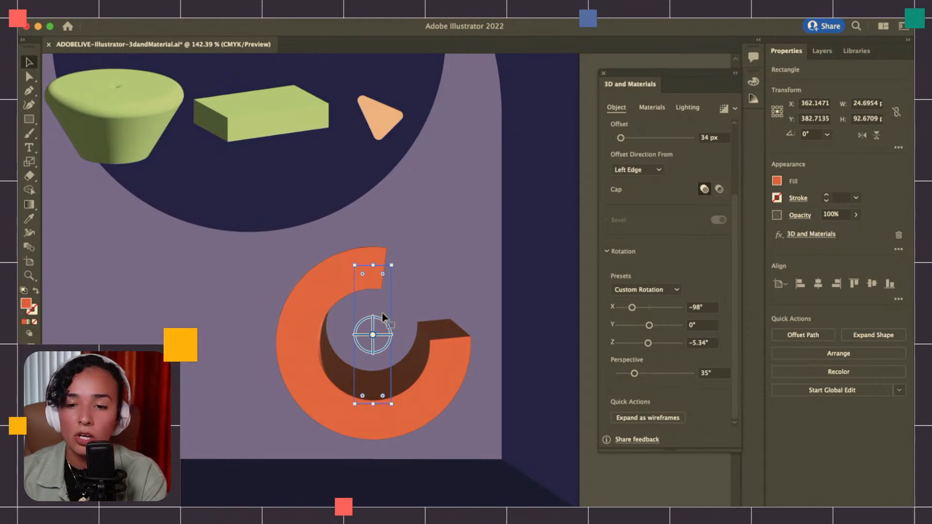
Try to resize the ring's source rectangle from its corner and undo the change
scroll(379, 304, "up", 3)
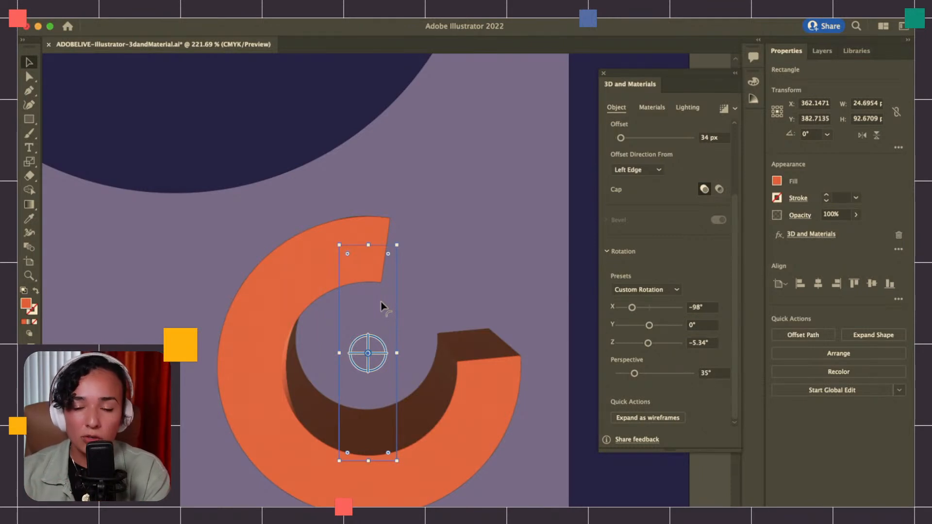
mouse_move(397, 245)
left_mouse_down()
mouse_move(378, 268)
mouse_move(389, 254)
left_mouse_up()
key("super+z")
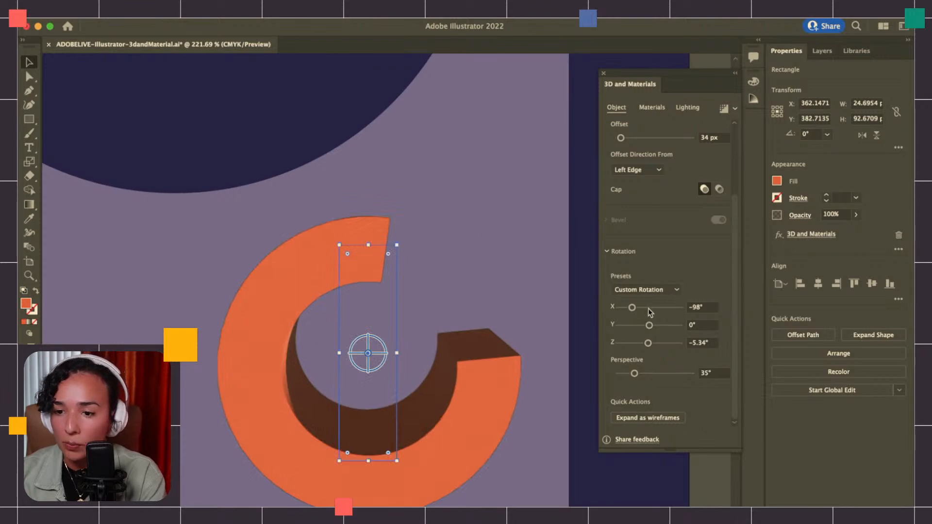
Set the ring's Z rotation to 30° so it reads as an open C shape
left_click_drag(647, 345, 653, 345)
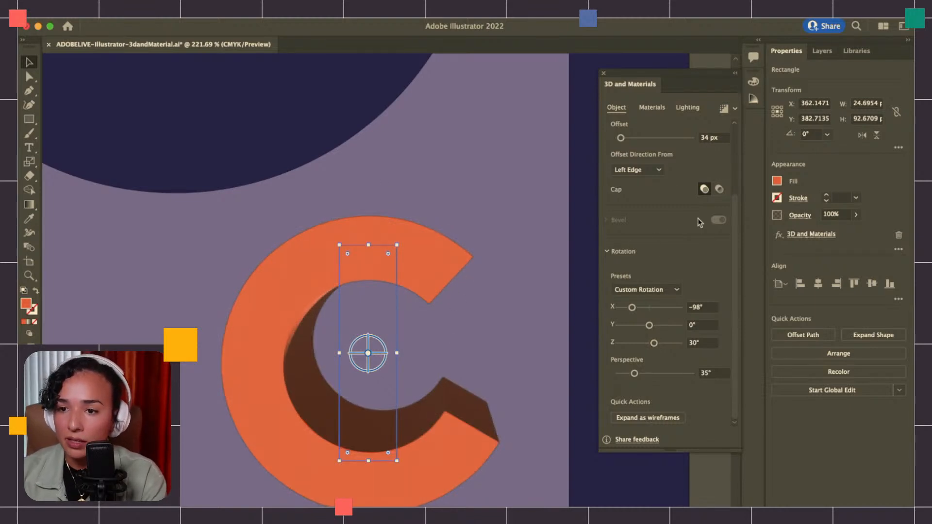
Show the material options for the orange C shape and look through the Your Materials collection
left_click(652, 108)
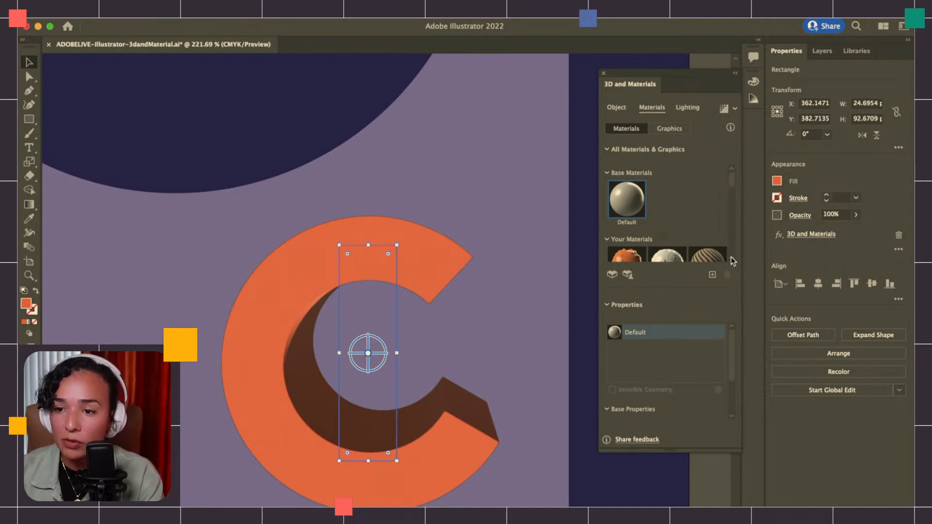
mouse_move(733, 183)
left_mouse_down()
mouse_move(733, 198)
mouse_move(735, 189)
left_mouse_up()
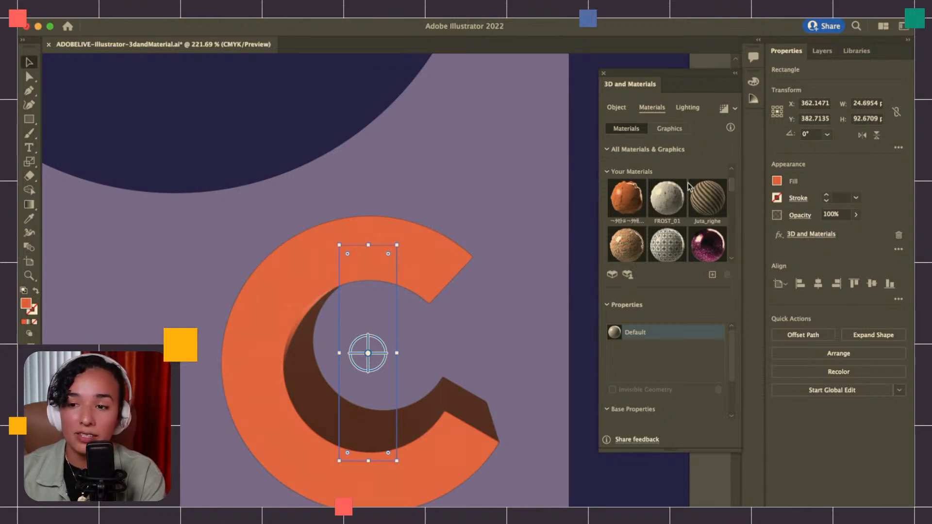
left_click_drag(729, 185, 729, 185)
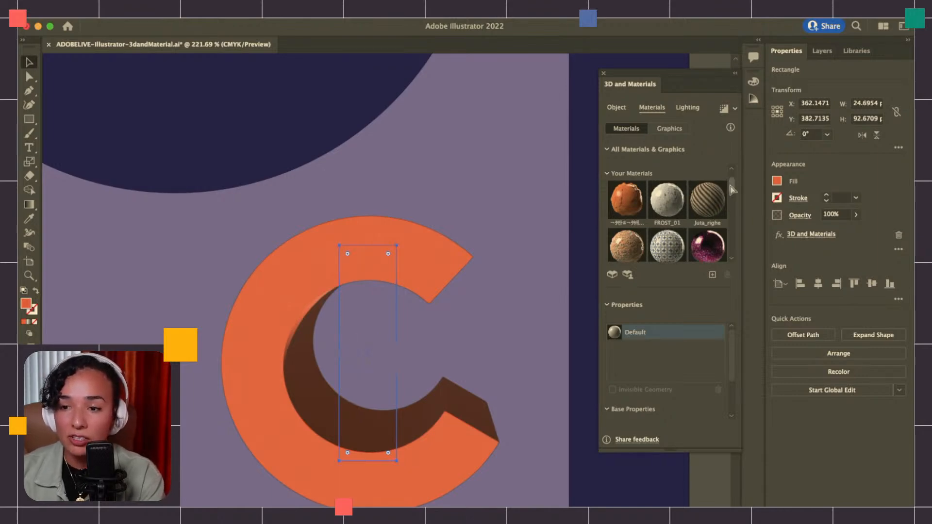
Switch to the Substance 3D assets page in the browser, browse its materials down to the persian tile, and return to Illustrator
key("super+Tab")
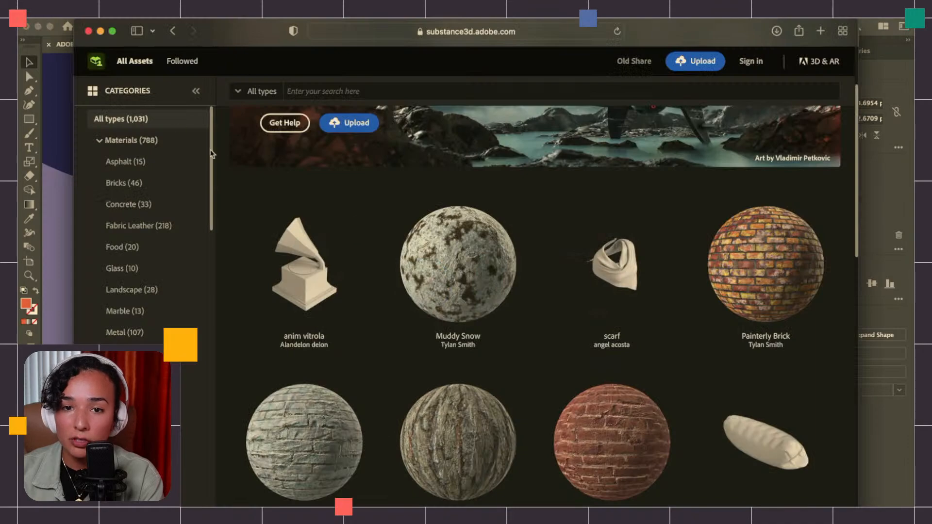
scroll(506, 318, "down", 10)
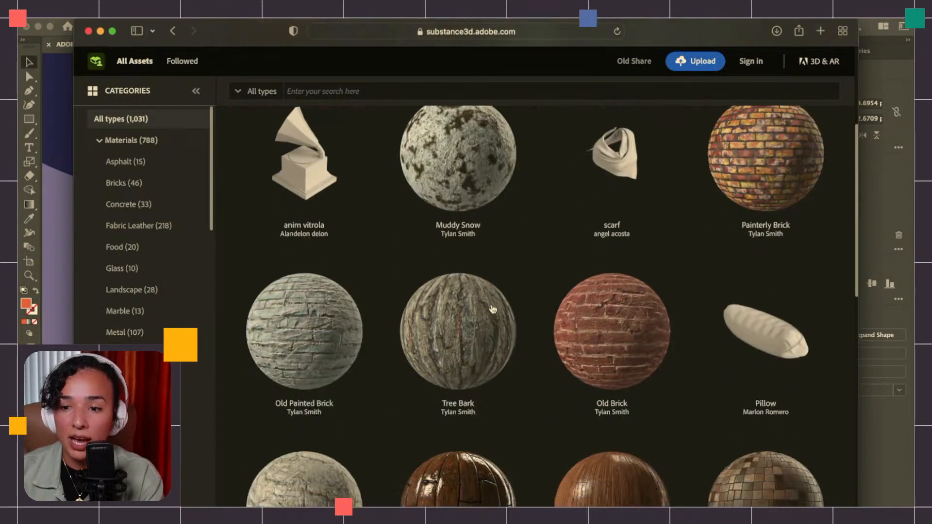
scroll(505, 313, "down", 3)
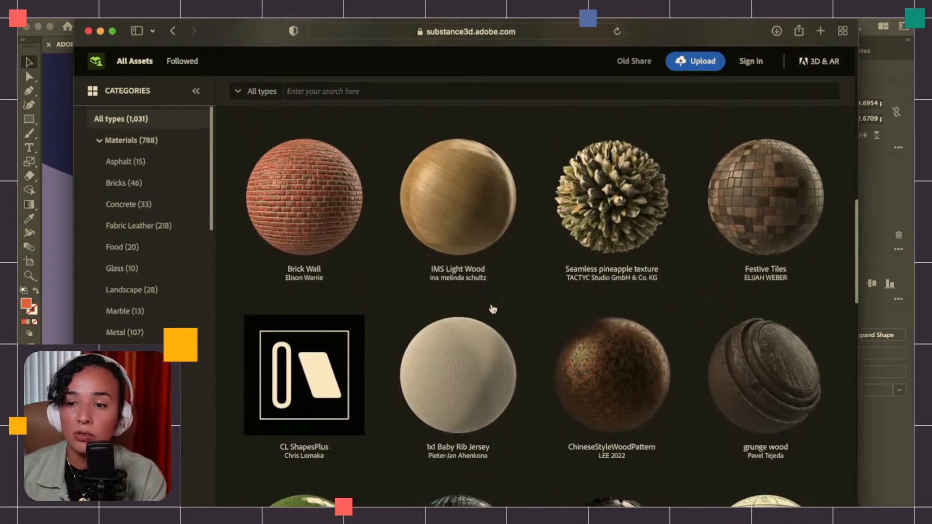
scroll(507, 317, "down", 3)
scroll(505, 314, "down", 3)
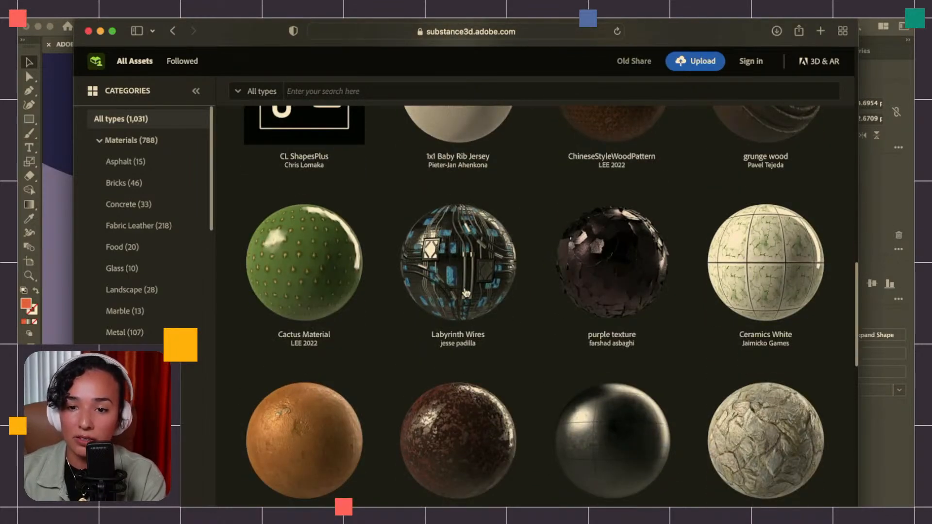
scroll(466, 292, "down", 8)
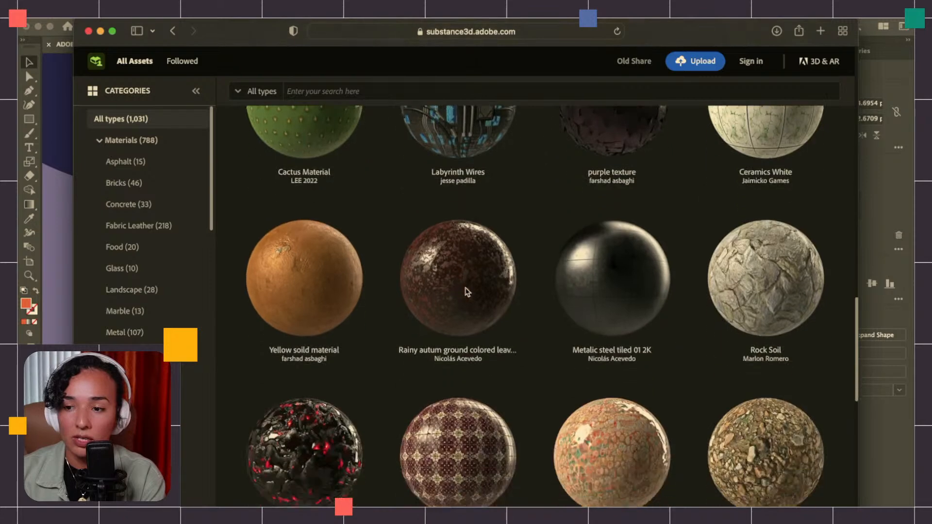
scroll(466, 292, "down", 1)
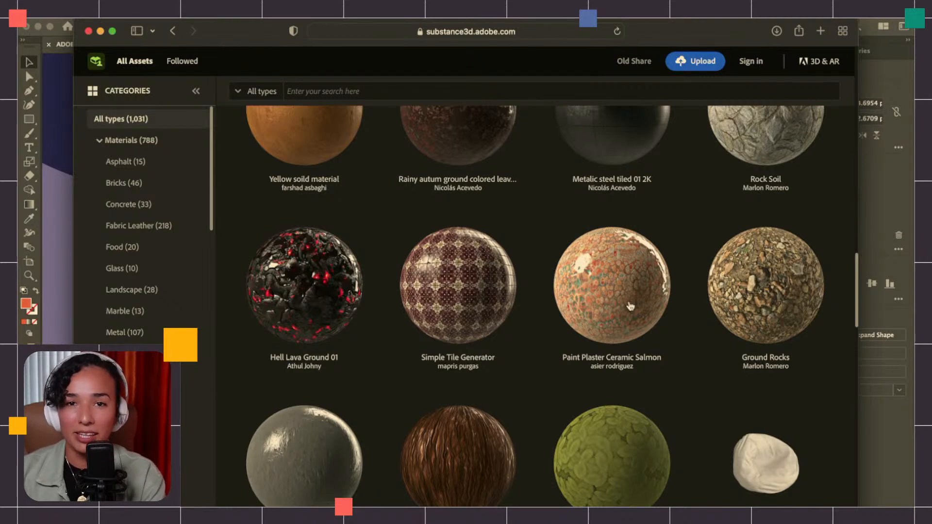
scroll(630, 305, "down", 2)
scroll(630, 305, "down", 8)
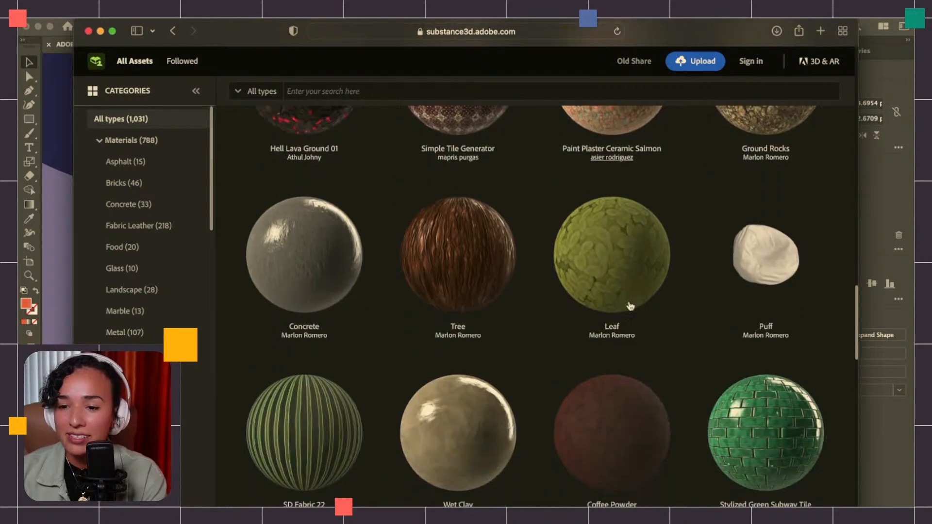
scroll(630, 306, "down", 3)
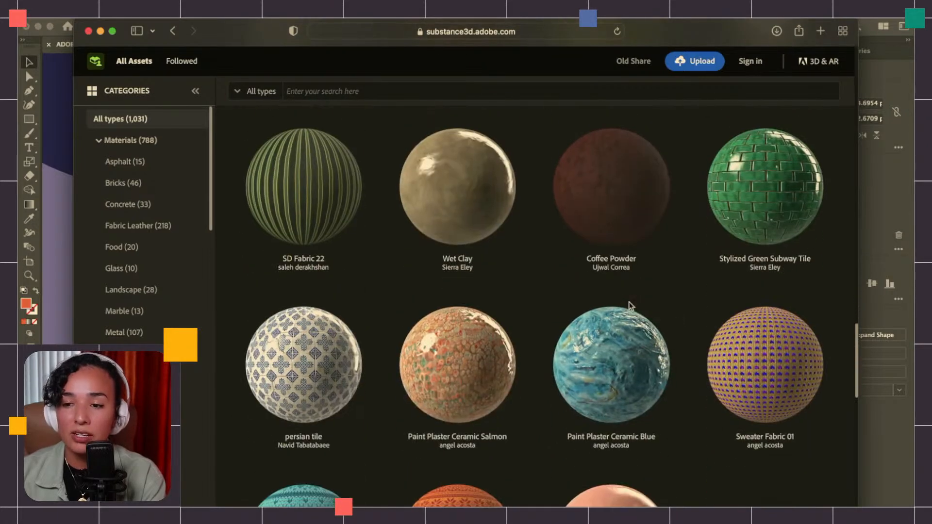
scroll(442, 426, "down", 1)
scroll(442, 426, "down", 3)
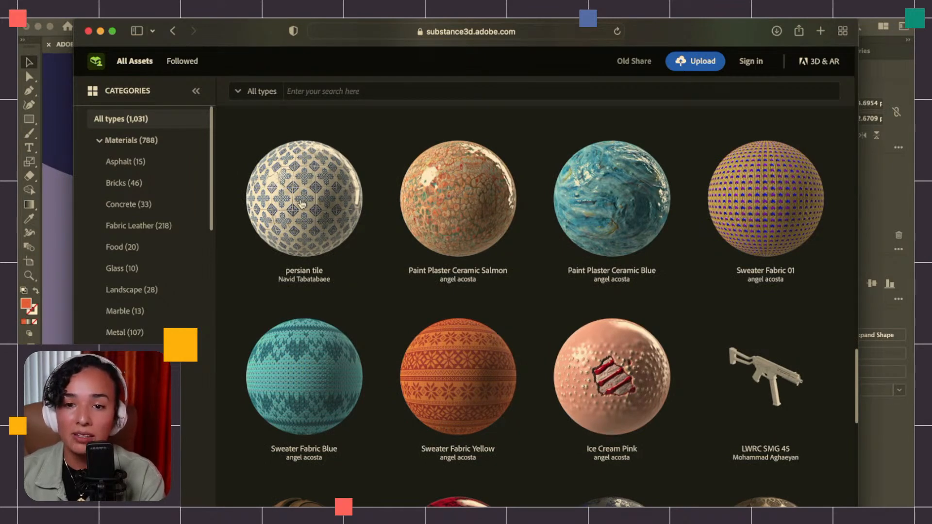
left_click(50, 200)
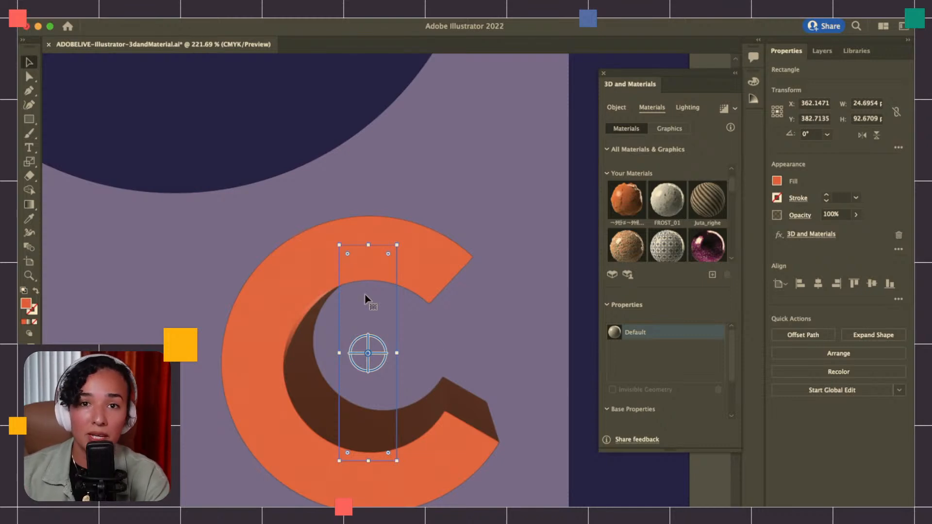
Try the persian_tile material on the orange C shape, examine its surfaces up close, and remove the material
scroll(673, 236, "down", 3)
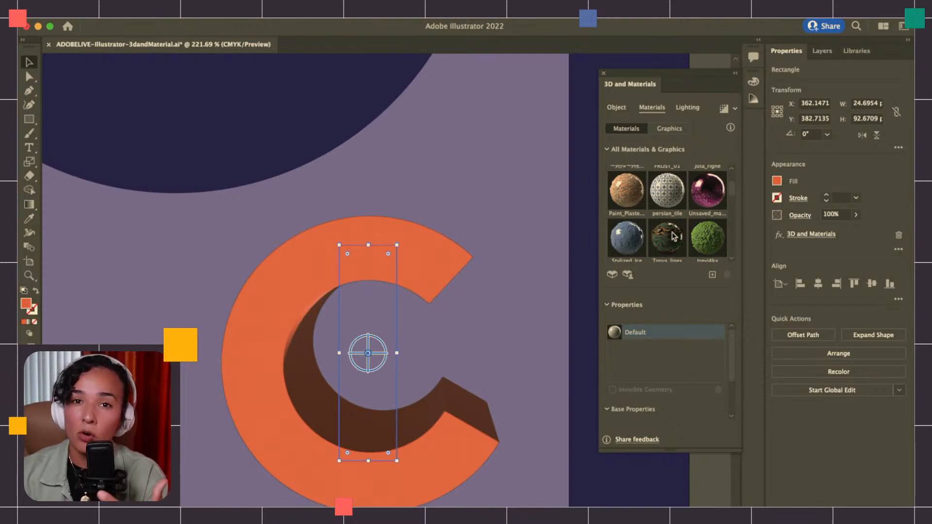
left_click(671, 196)
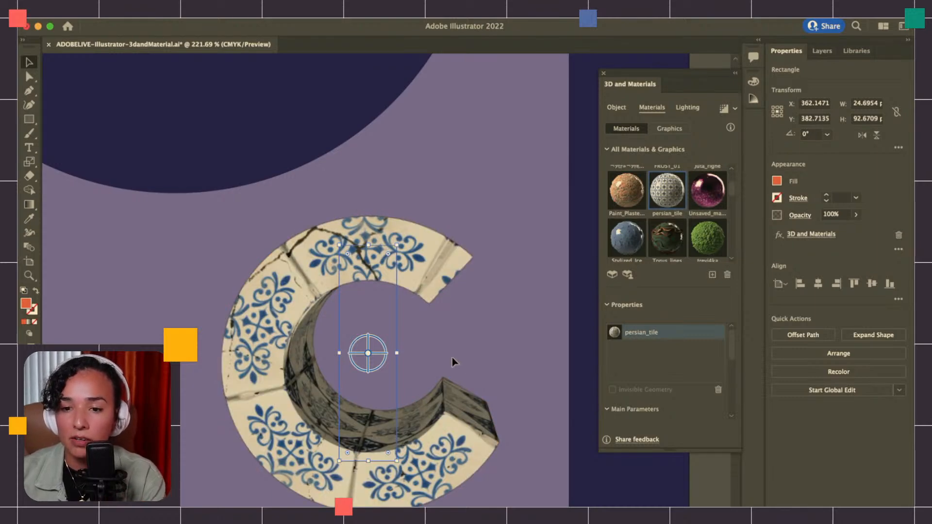
scroll(462, 359, "up", 5)
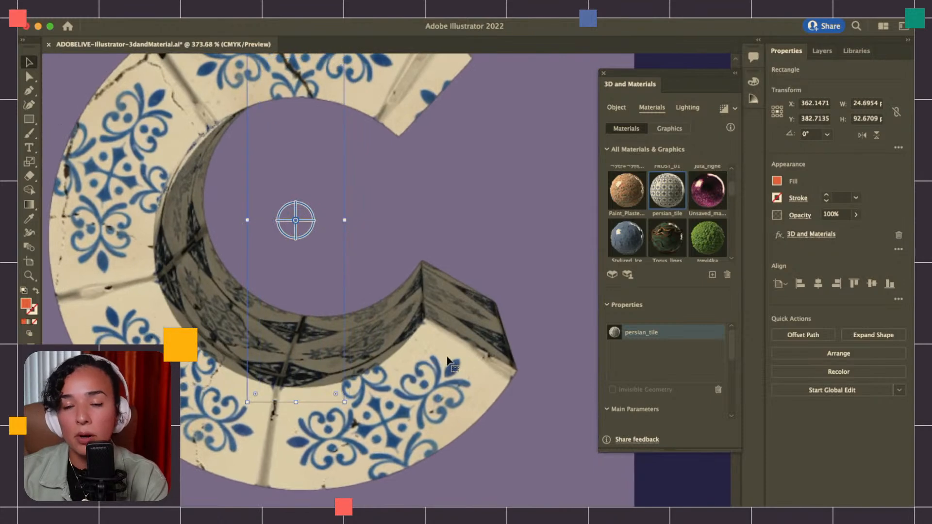
scroll(446, 357, "down", 3)
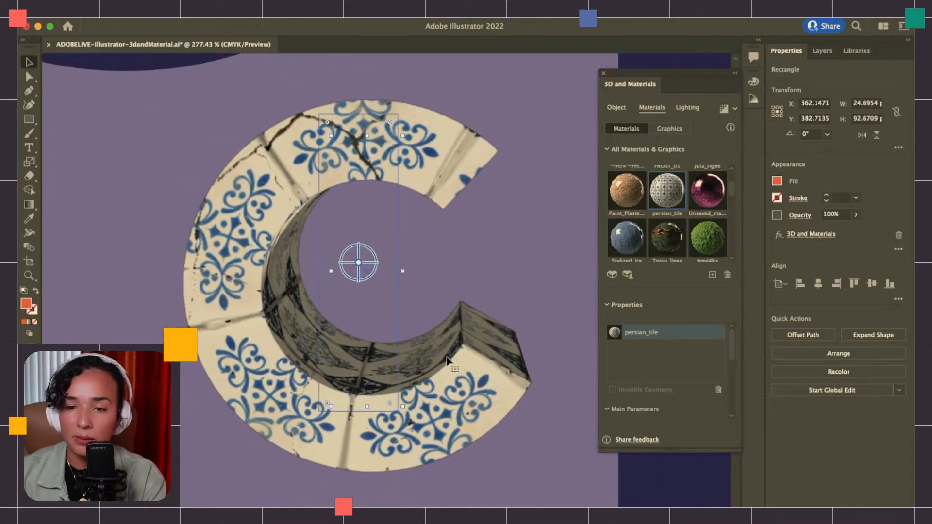
scroll(447, 358, "right", 1)
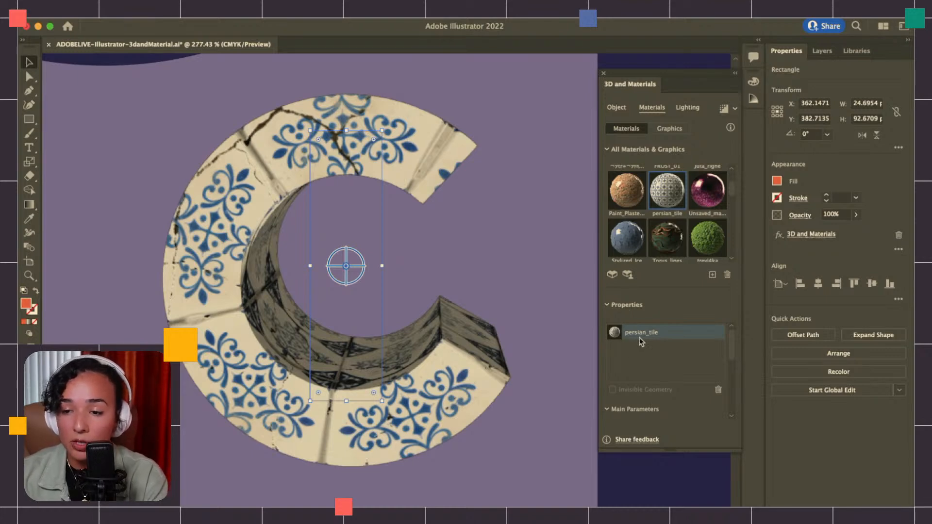
left_click(718, 390)
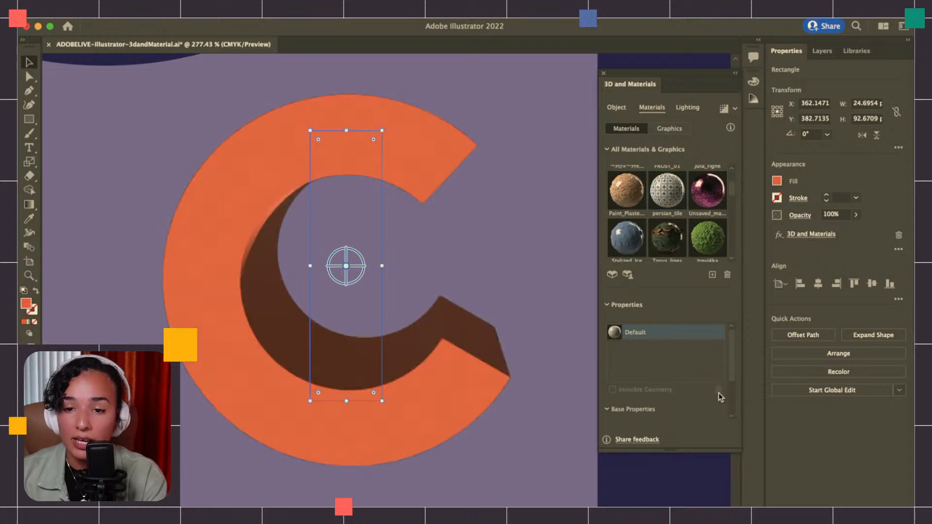
Try the purple Unsaved_material on the orange C shape and remove it
left_click(711, 200)
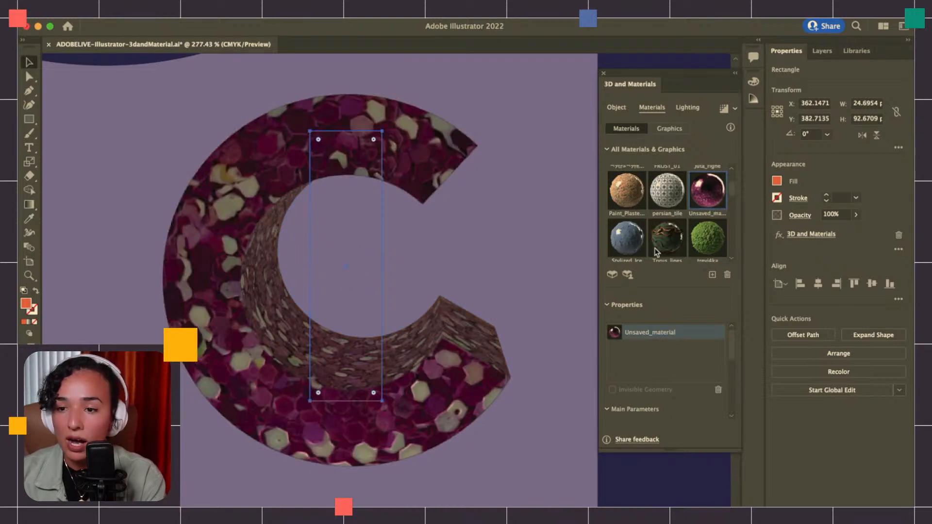
left_click(717, 389)
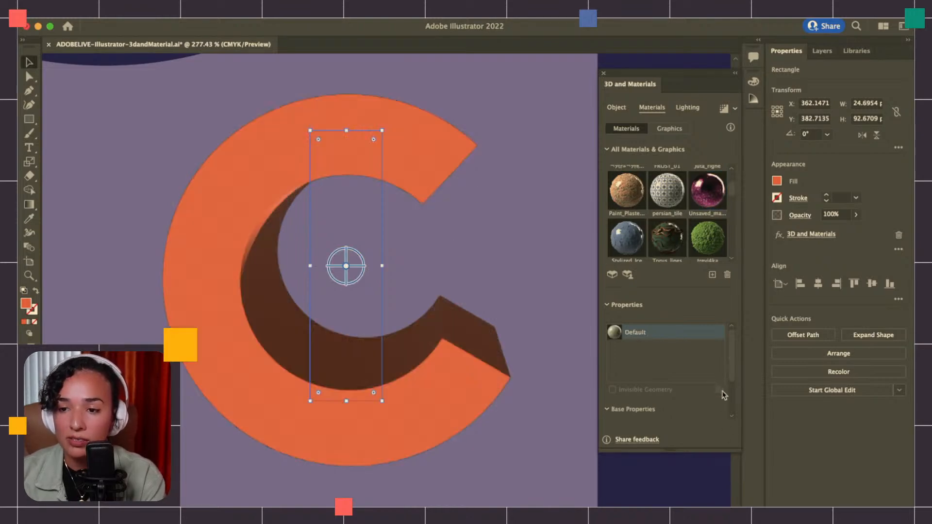
Apply the Cheese material to the orange C shape from the materials collection
scroll(671, 228, "down", 4)
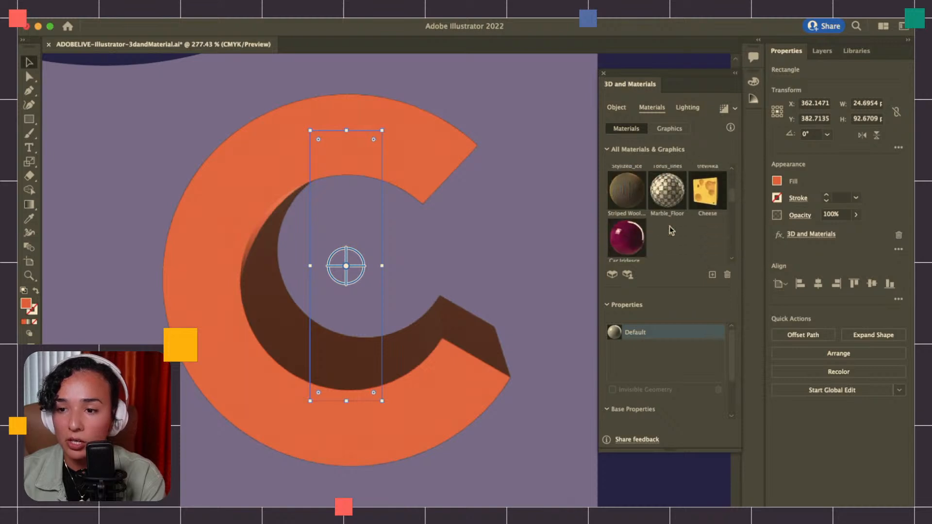
scroll(671, 231, "up", 1)
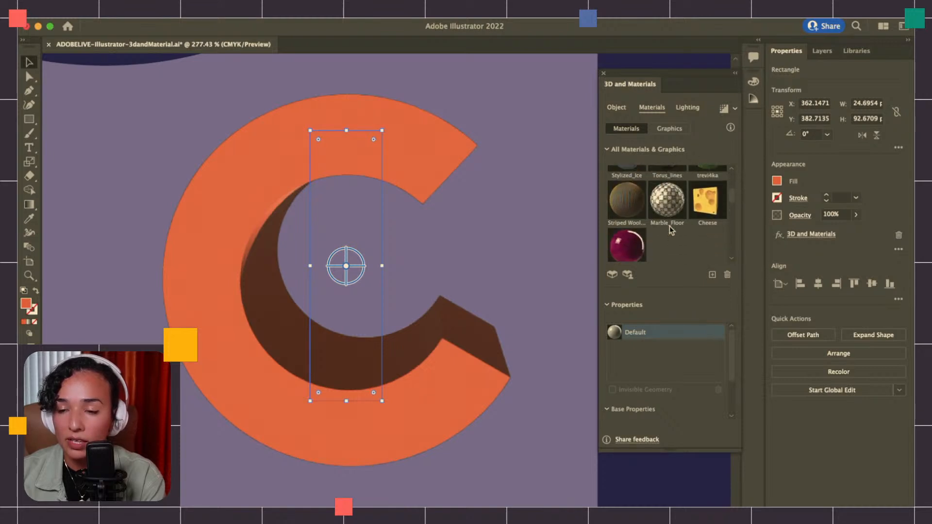
left_click(714, 212)
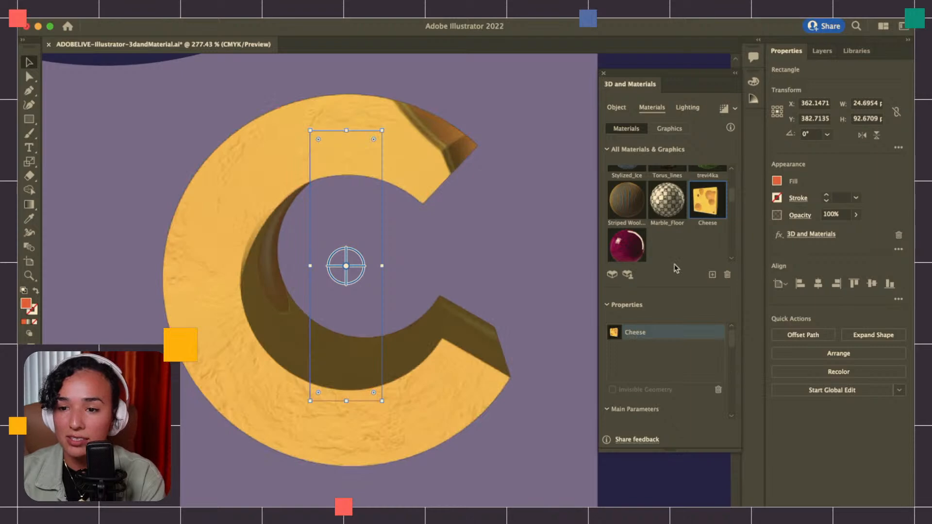
Vary the Cheese material's Repeat on the C shape, trying 25 and settling on 734
left_click(664, 410)
scroll(653, 412, "down", 3)
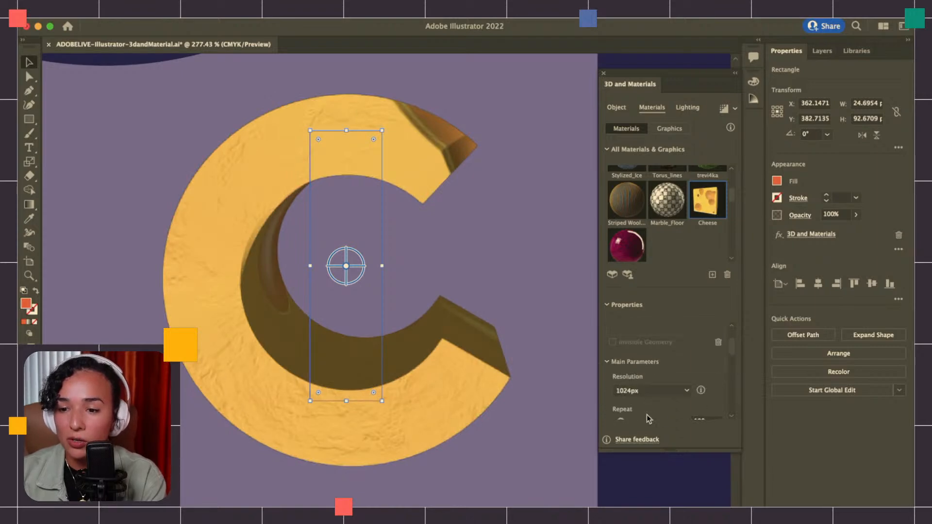
scroll(649, 418, "down", 2)
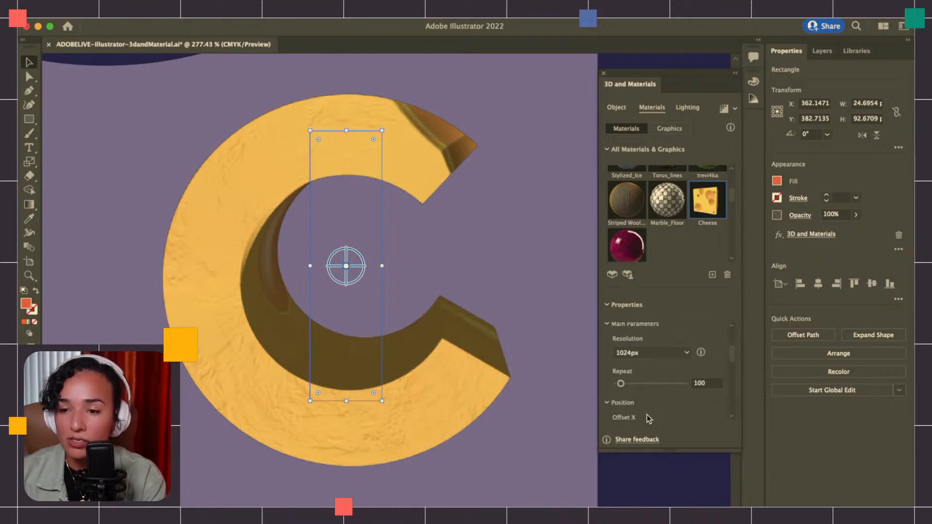
scroll(649, 419, "up", 1)
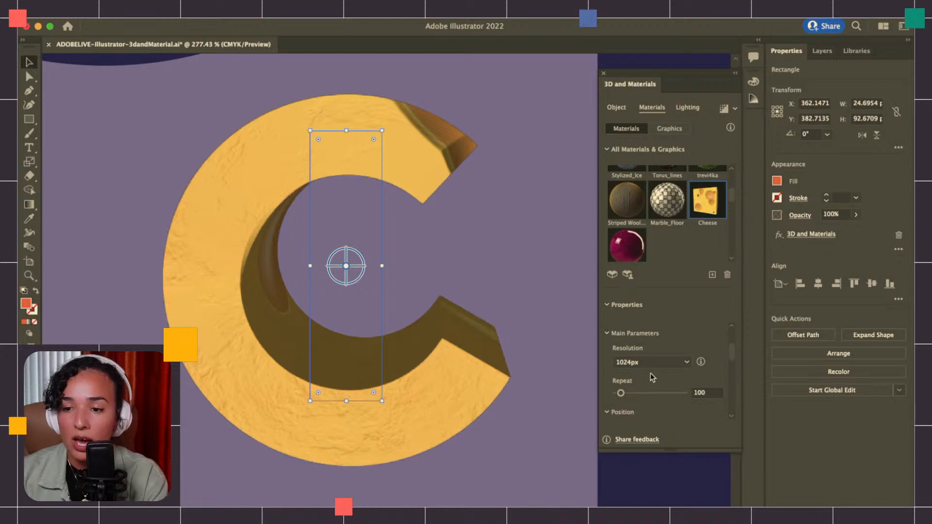
scroll(634, 395, "down", 1)
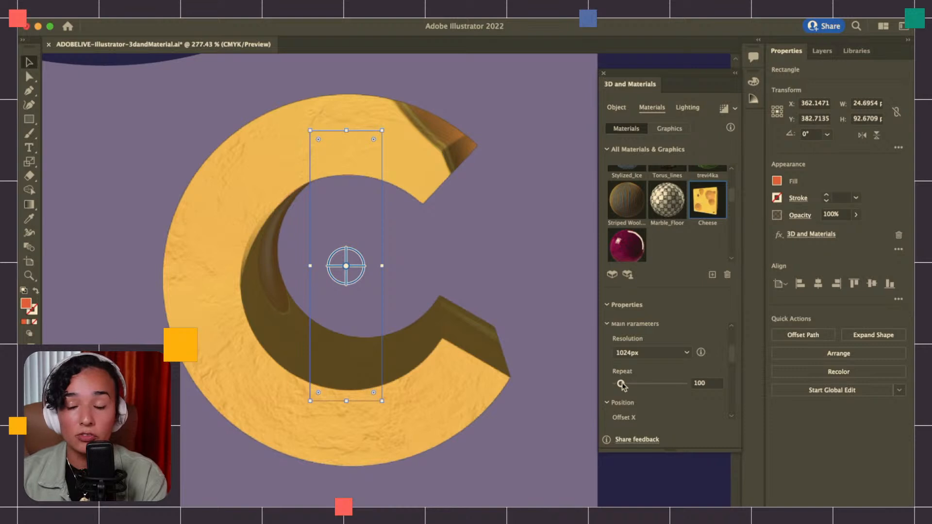
left_click_drag(621, 383, 612, 384)
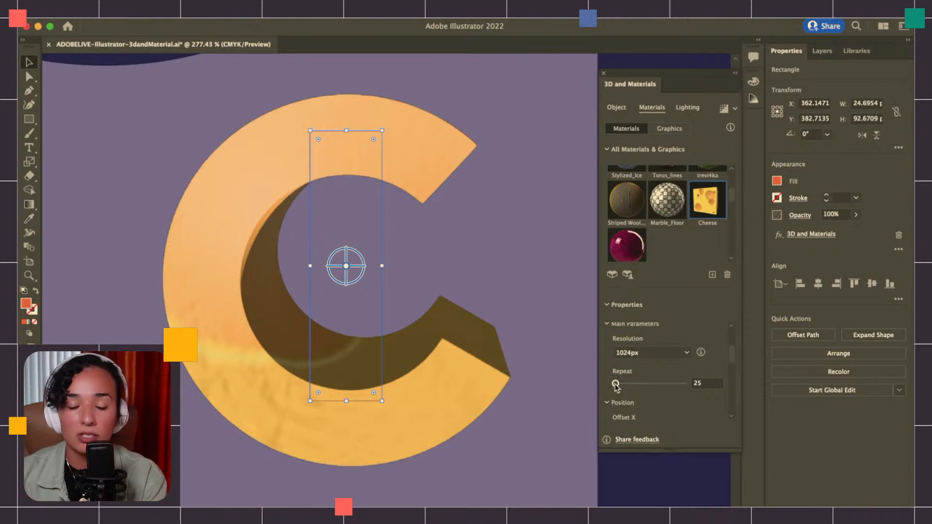
left_click_drag(617, 385, 668, 388)
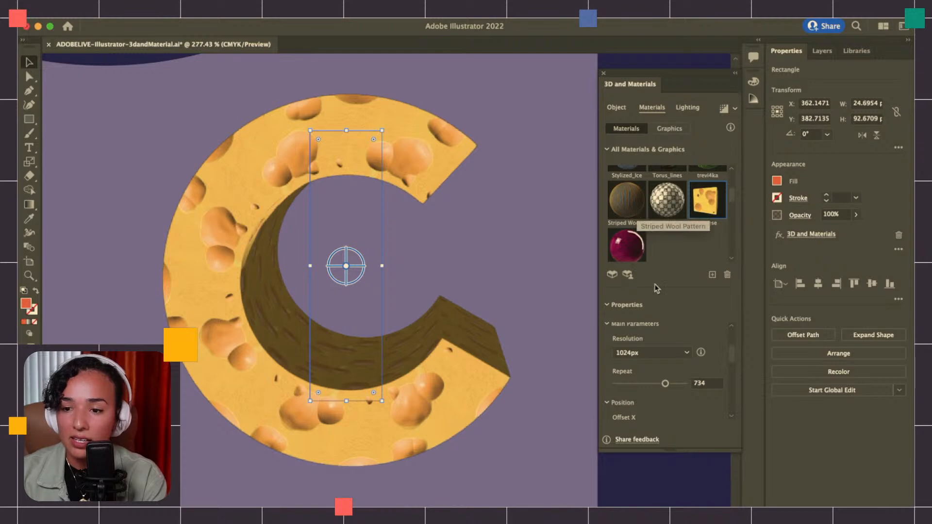
Try the Striped Wool Pattern material on the C shape with its Repeat set to 704
left_click(633, 212)
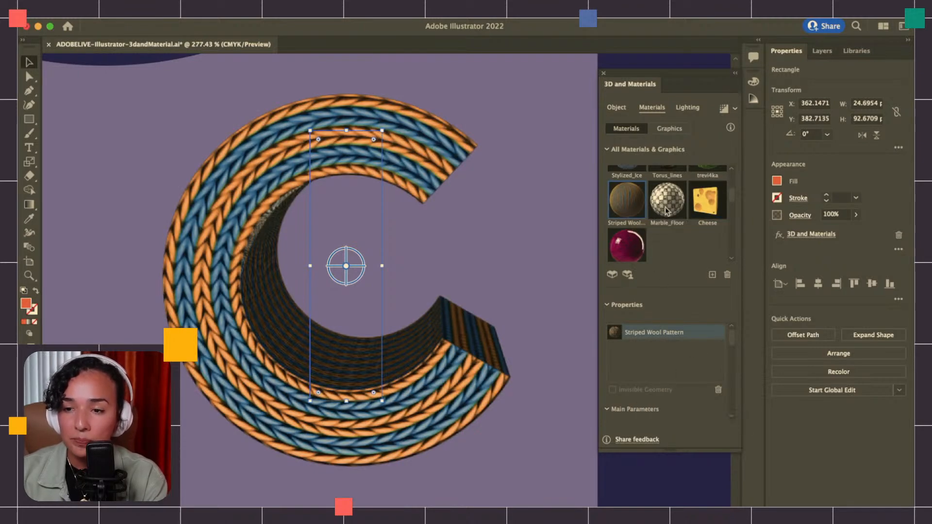
scroll(659, 418, "down", 4)
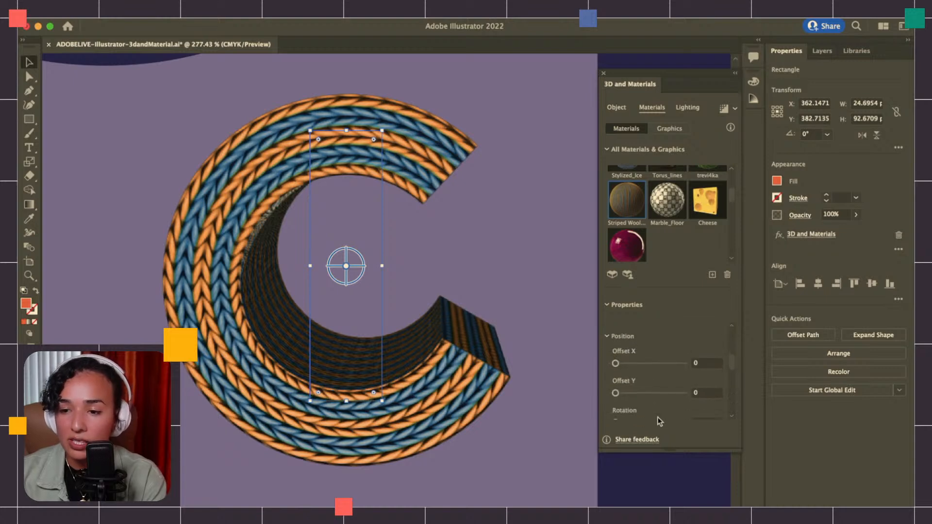
scroll(635, 379, "up", 2)
left_click_drag(617, 346, 663, 348)
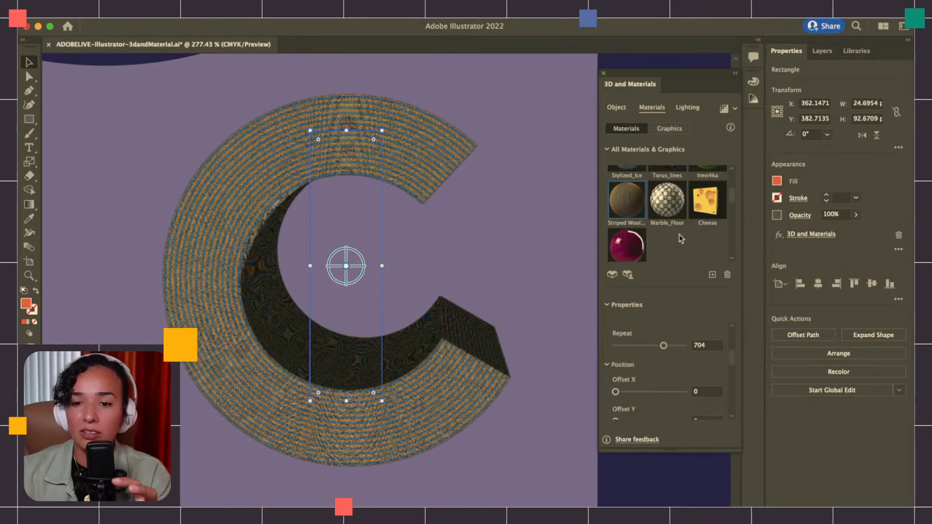
Apply the Marble_Floor material to the C shape and set its Repeat to 288
scroll(682, 260, "up", 1)
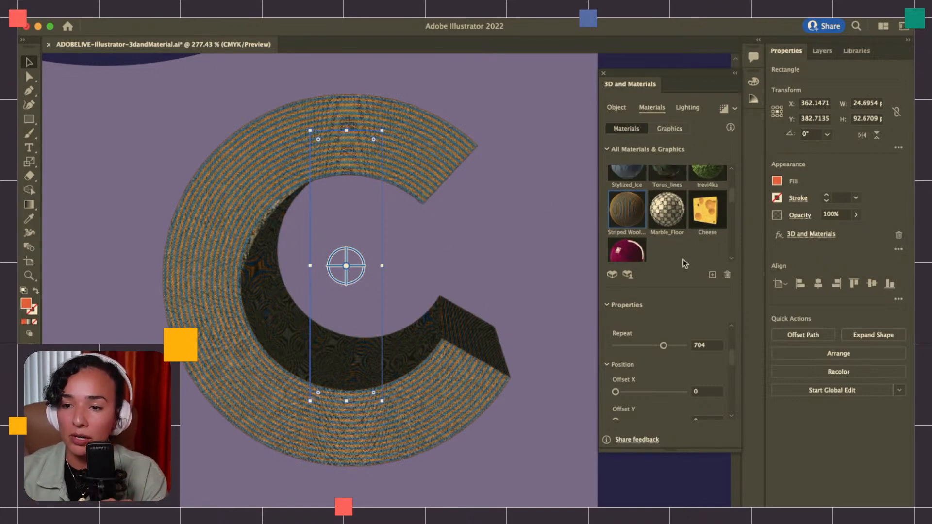
left_click(677, 223)
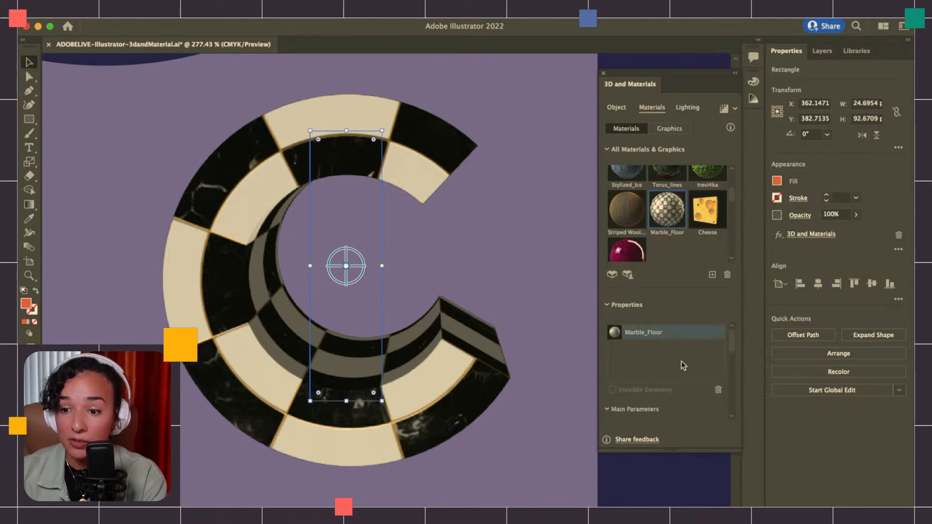
scroll(681, 363, "down", 1)
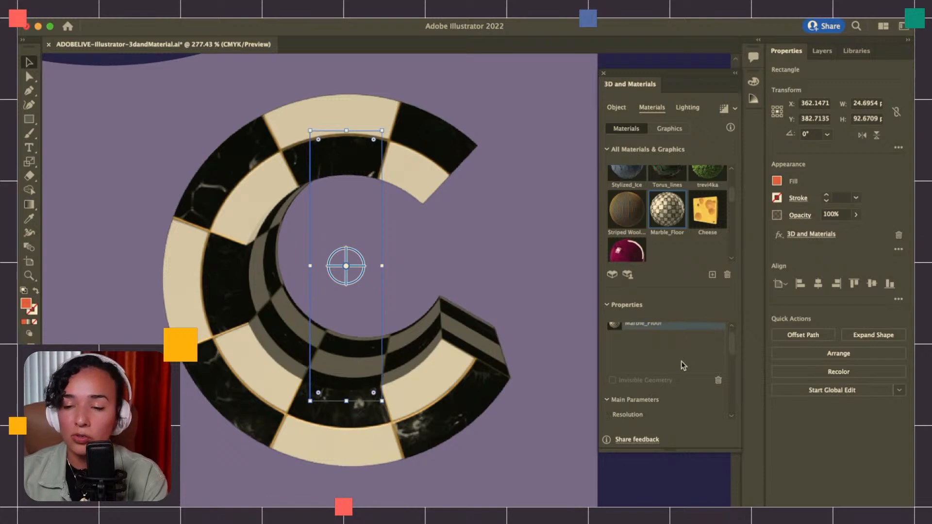
scroll(682, 364, "up", 1)
scroll(677, 238, "down", 3)
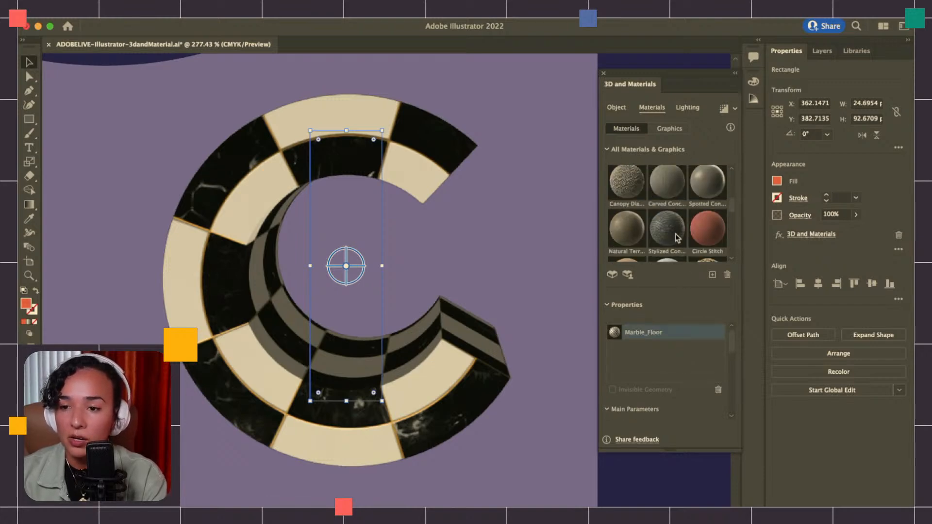
scroll(677, 238, "down", 2)
scroll(677, 238, "up", 1)
scroll(673, 370, "down", 3)
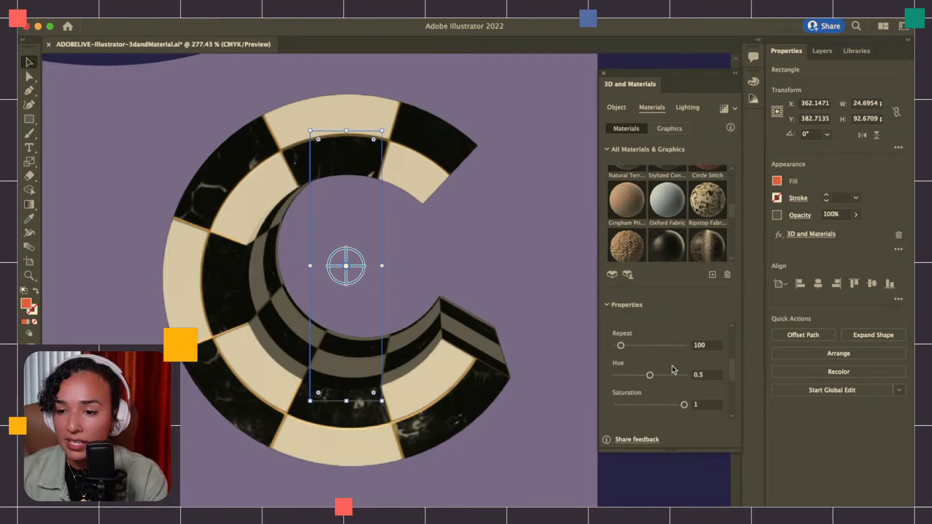
left_click(634, 345)
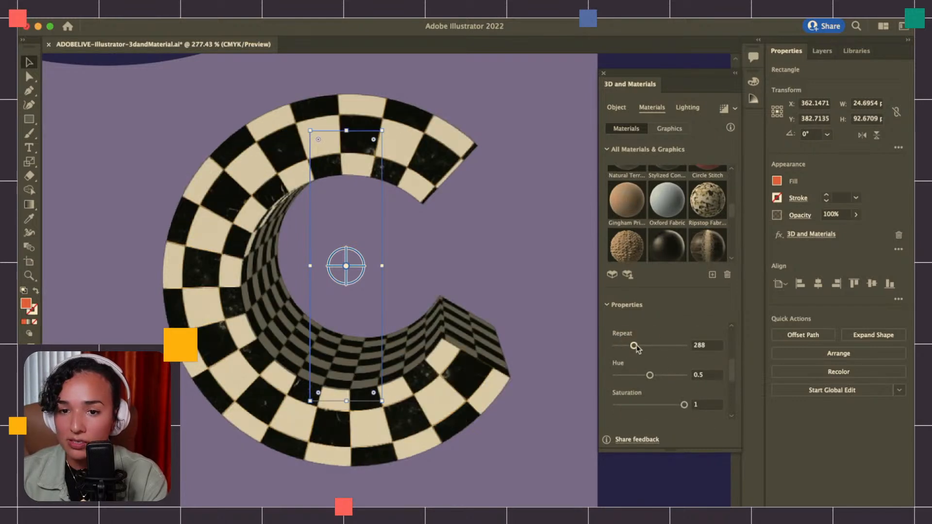
Compare the Diffuse, Top Left and Right lighting presets on the C shape and keep Top Left
left_click(688, 109)
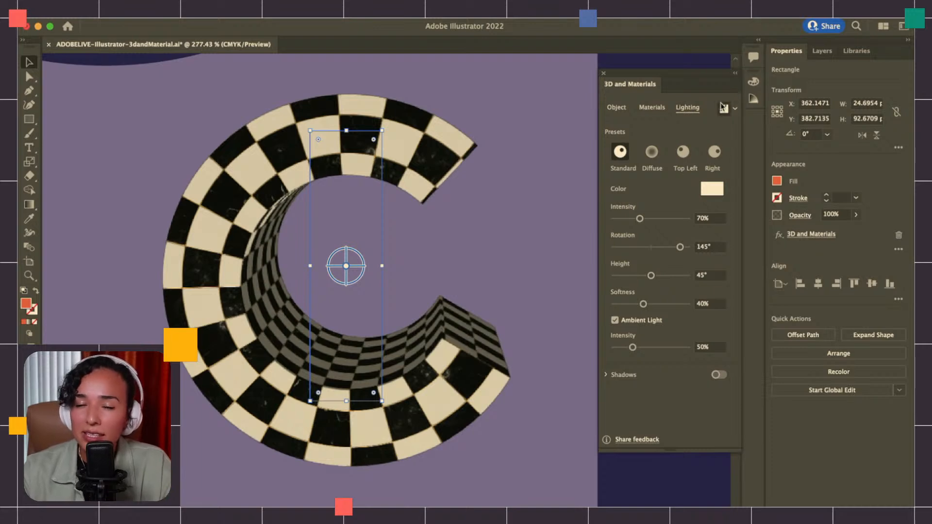
left_click(655, 155)
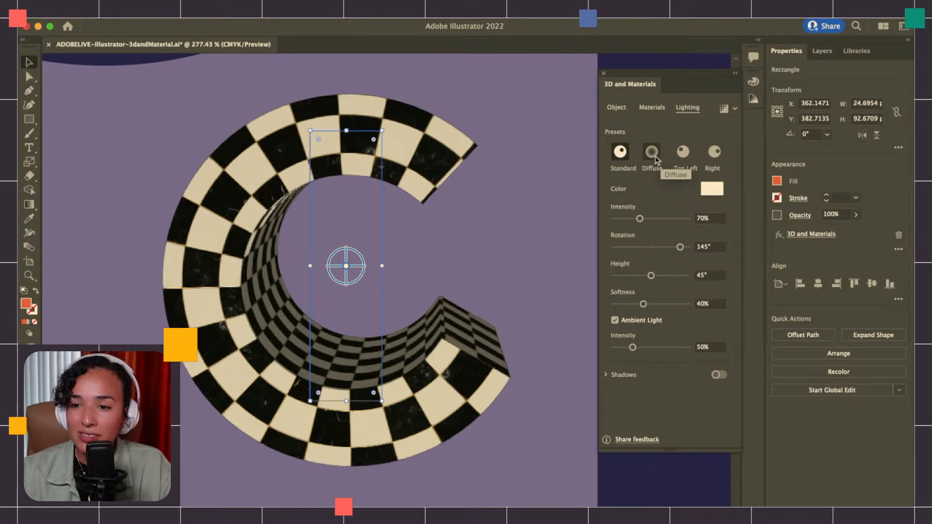
left_click(682, 153)
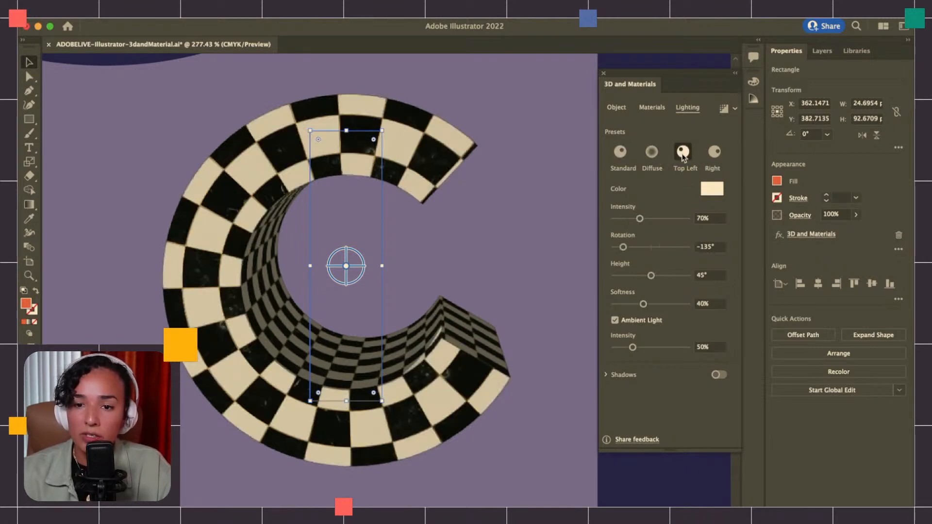
left_click(714, 153)
left_click(683, 152)
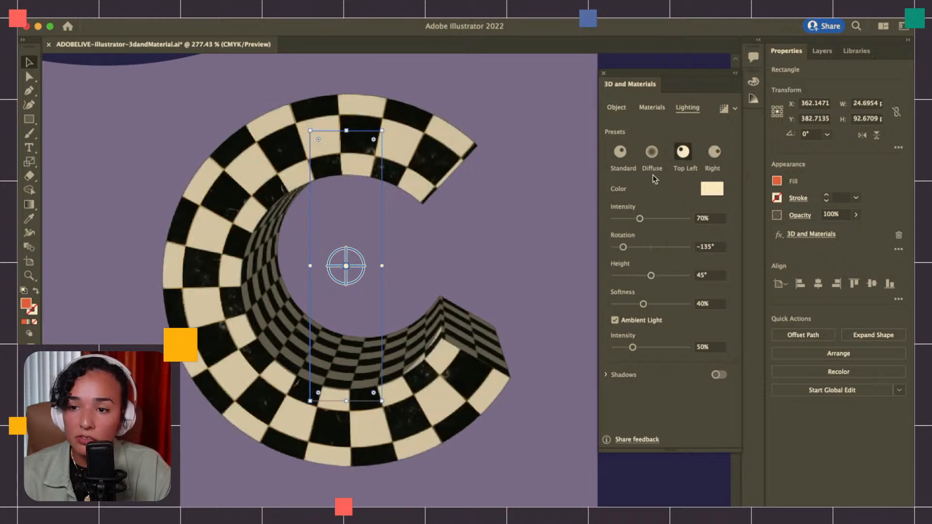
Set the light intensity to 118%, its rotation to -130° and the ambient light intensity to 95%
left_click_drag(639, 218, 663, 218)
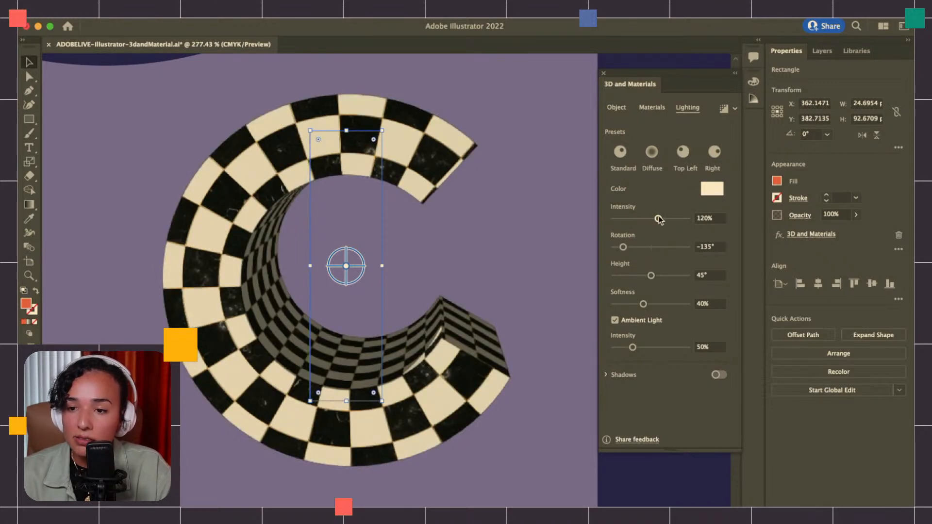
left_click_drag(664, 219, 657, 219)
left_click_drag(623, 247, 626, 249)
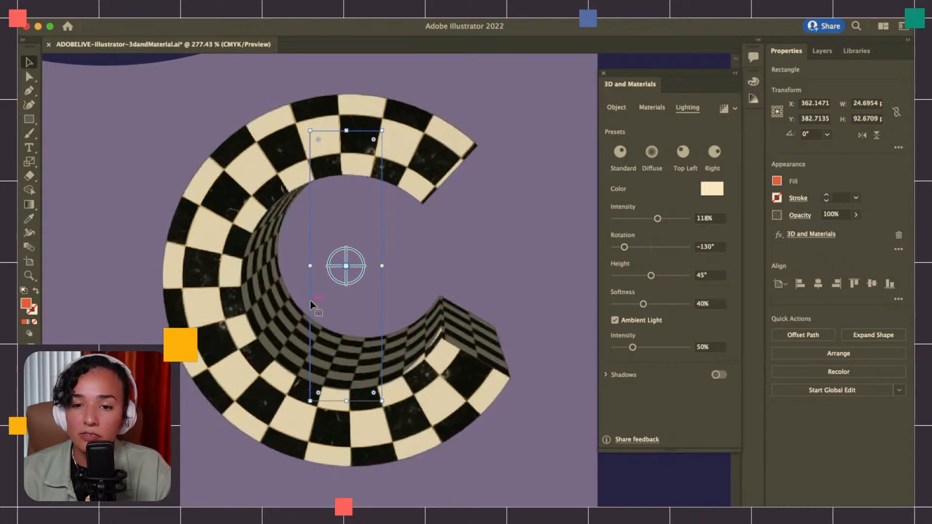
left_click_drag(632, 347, 649, 349)
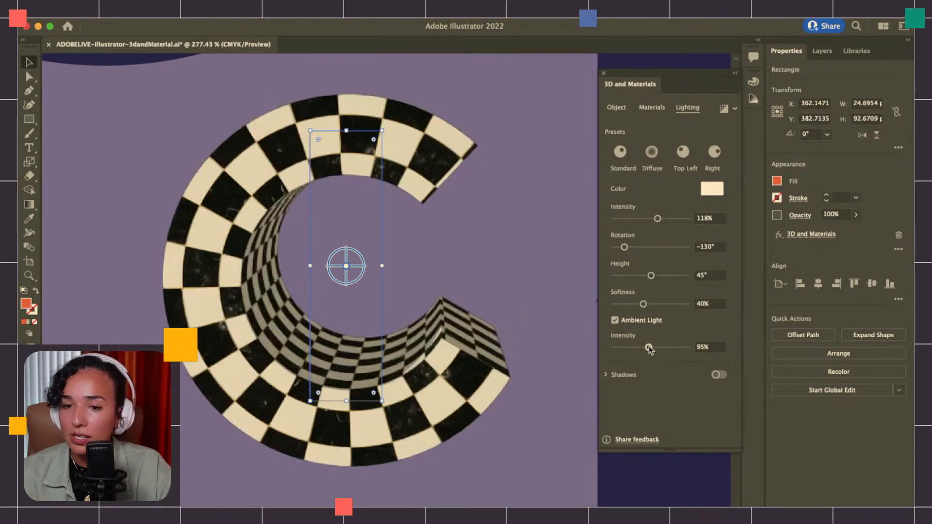
Turn on shadows for the C shape and try the Below Object position before returning to Behind Object
left_click(608, 376)
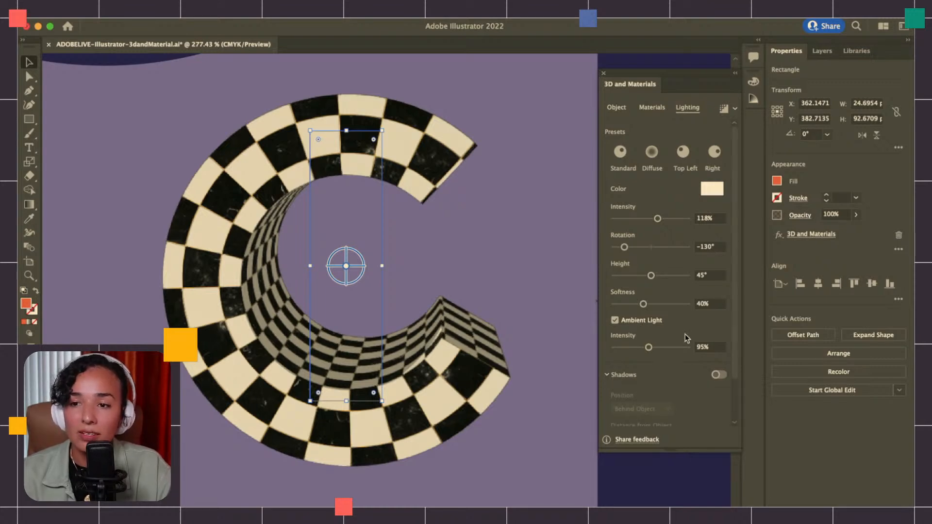
left_click(717, 373)
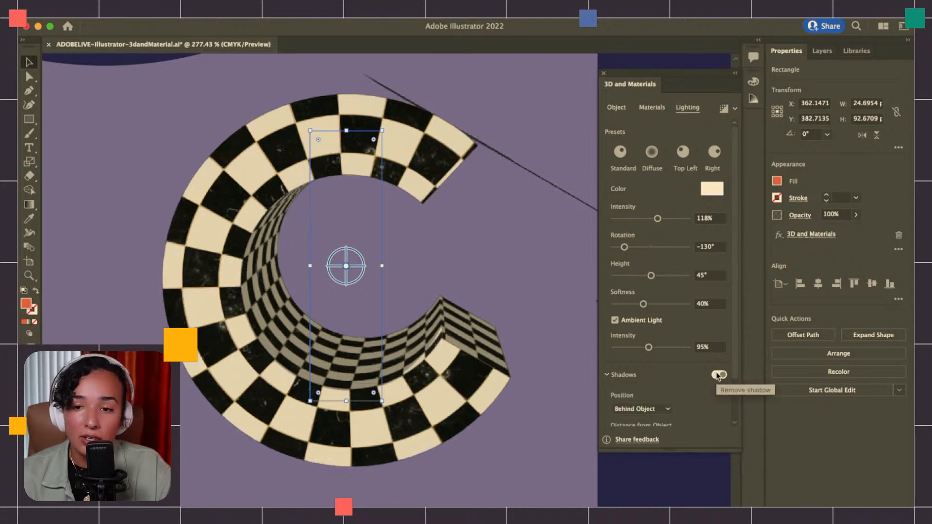
left_click(646, 409)
left_click(650, 412)
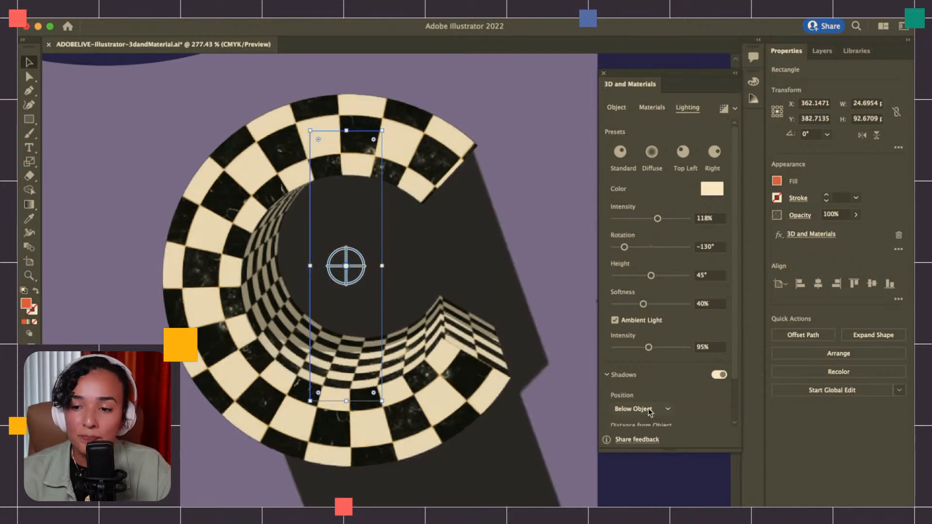
left_click(651, 412)
left_click(651, 421)
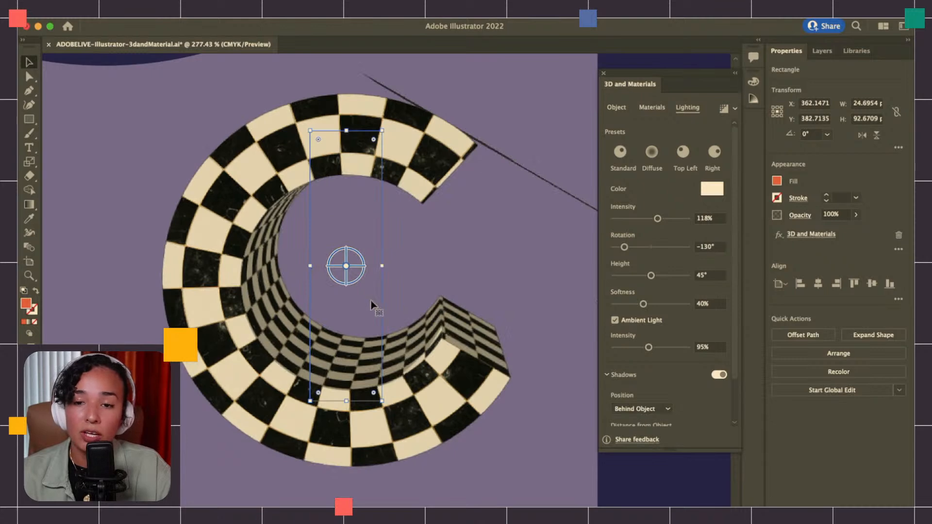
Set the C shape's shadow position to Below Object
scroll(395, 304, "down", 5)
scroll(341, 304, "up", 3)
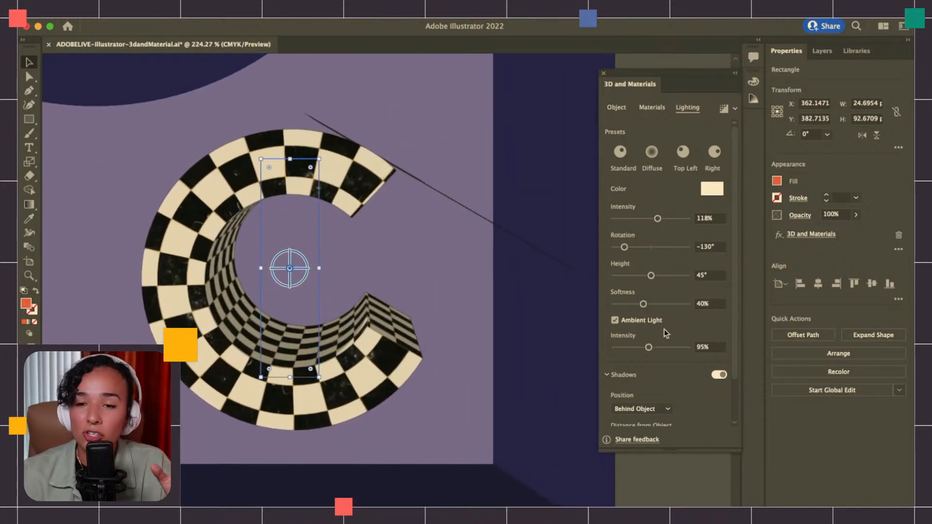
left_click(651, 415)
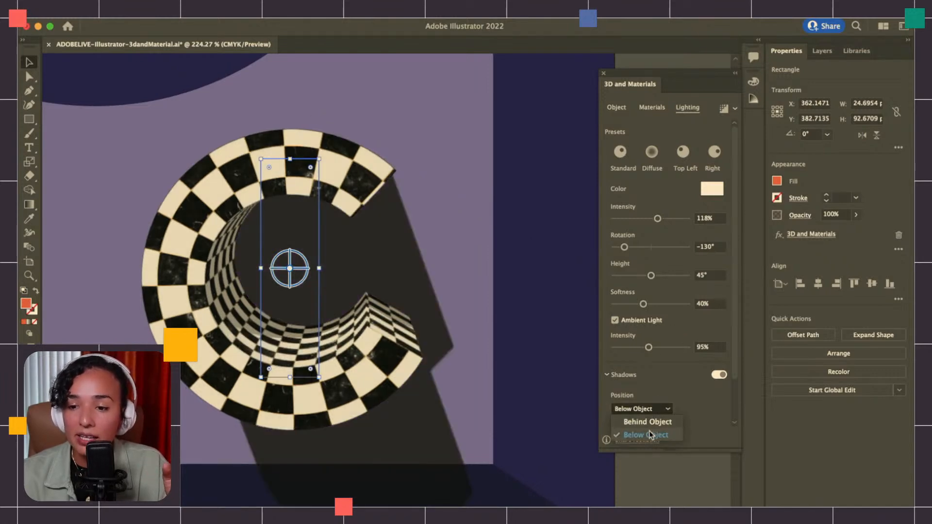
left_click(650, 435)
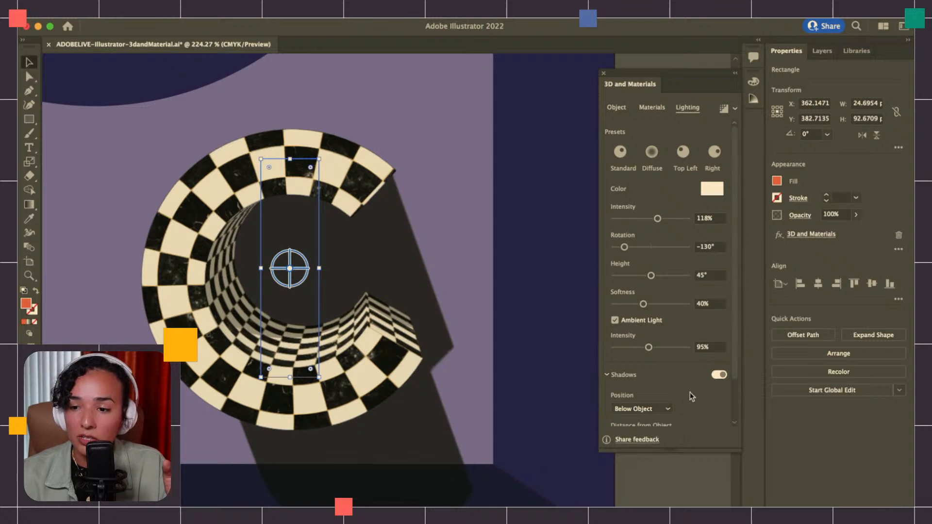
Keep the shadow's distance from the object at 0% and set the Shadow Bounds to 51%
left_click_drag(734, 377, 734, 410)
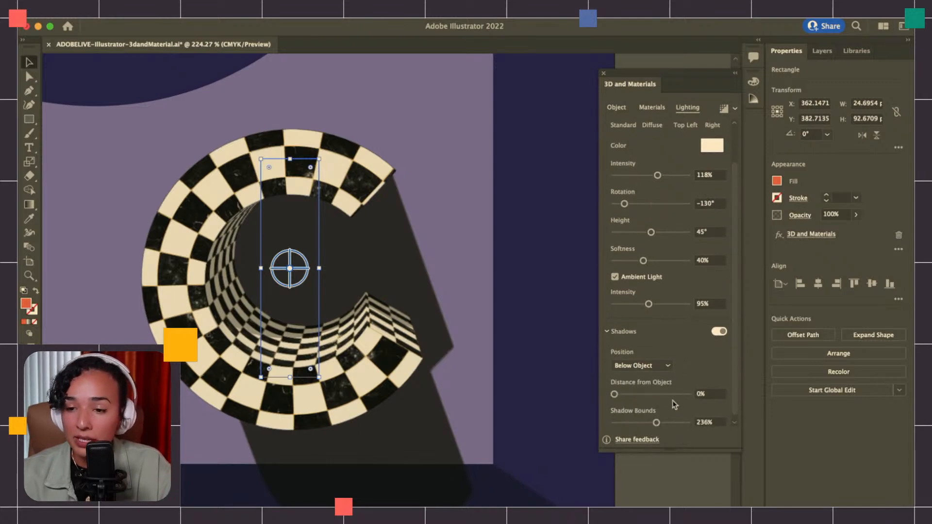
left_click_drag(623, 395, 518, 397)
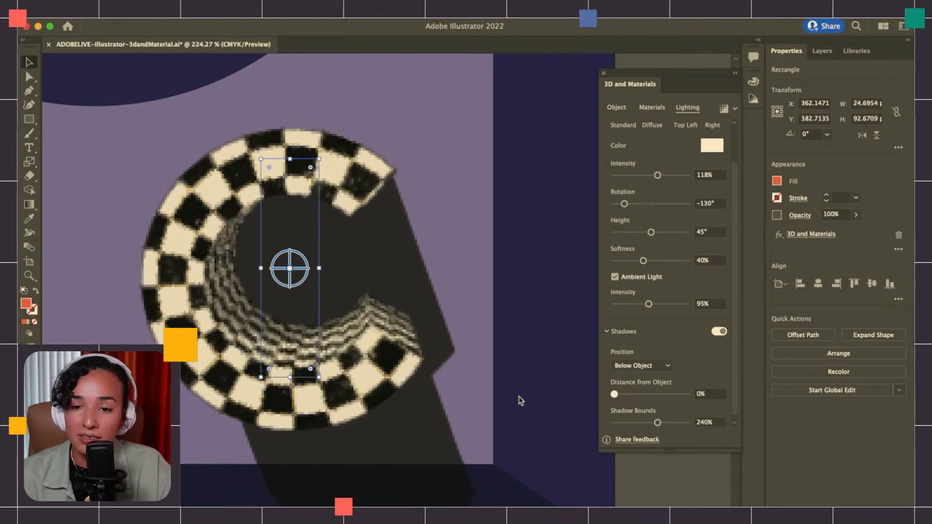
left_click_drag(657, 422, 624, 429)
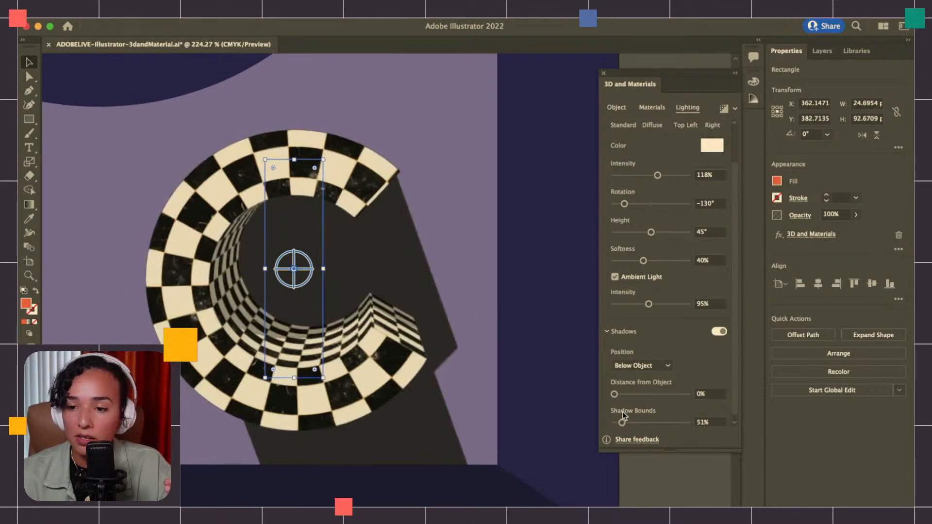
Try a 58% shadow distance from the object, return it to 0%, and turn off the C shape's shadows
mouse_move(614, 394)
left_mouse_down()
mouse_move(659, 394)
mouse_move(568, 378)
mouse_move(631, 388)
left_mouse_up()
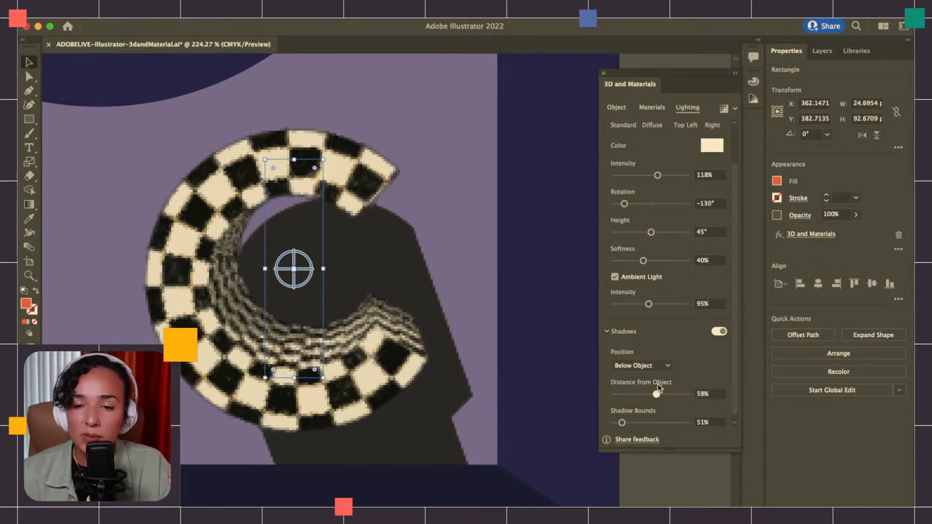
left_click_drag(574, 378, 568, 378)
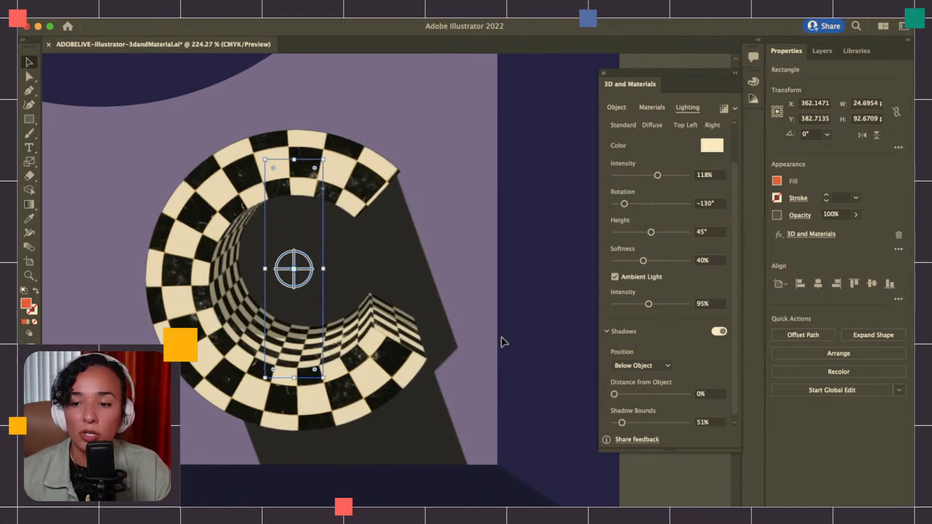
left_click(720, 333)
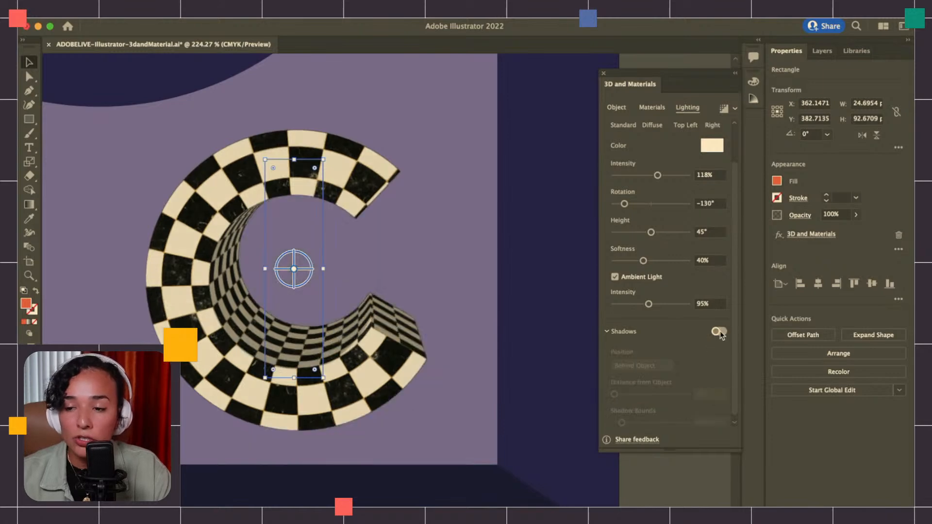
left_click(720, 333)
left_click(718, 335)
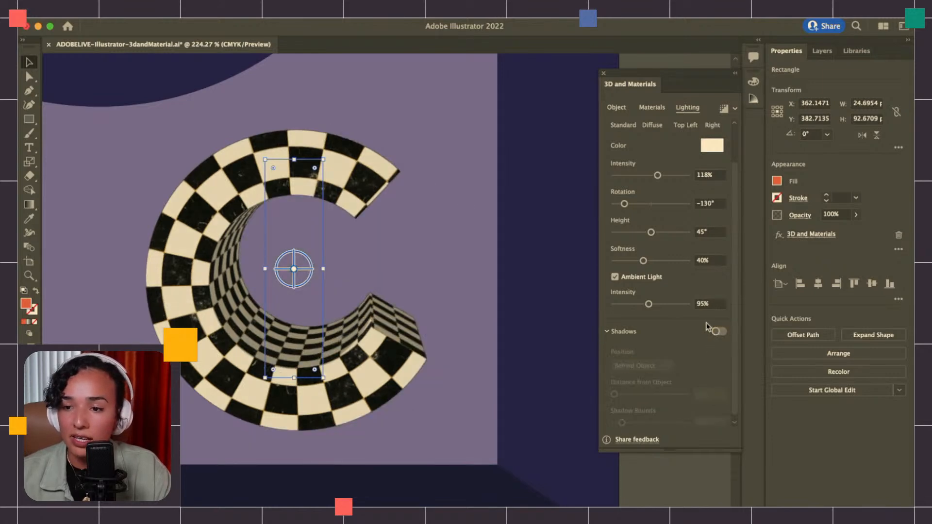
Collapse the shadow settings and set the C shape's ambient light intensity to 87%
left_click(608, 332)
left_click(650, 348)
left_click_drag(655, 353, 652, 353)
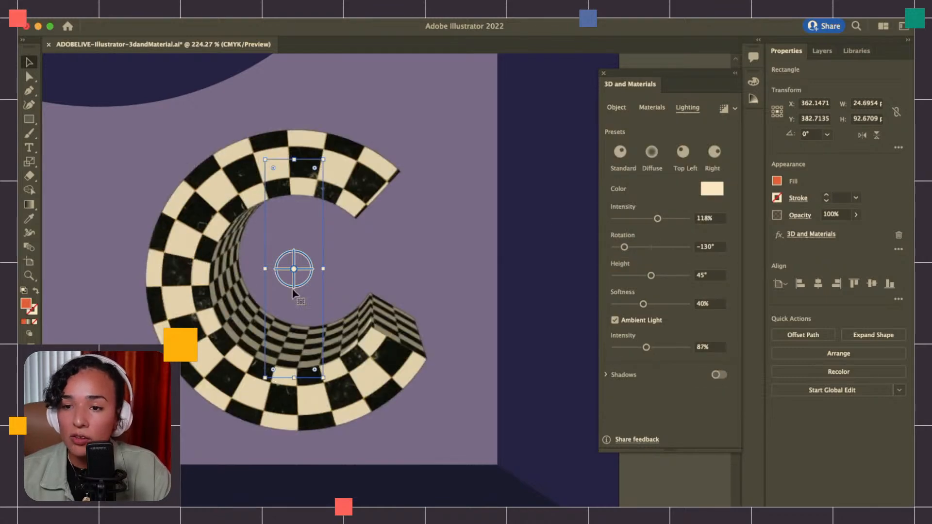
Change the C shape's light color to orange and lower its light intensity to 58% and ambient intensity to 36%
left_click(711, 192)
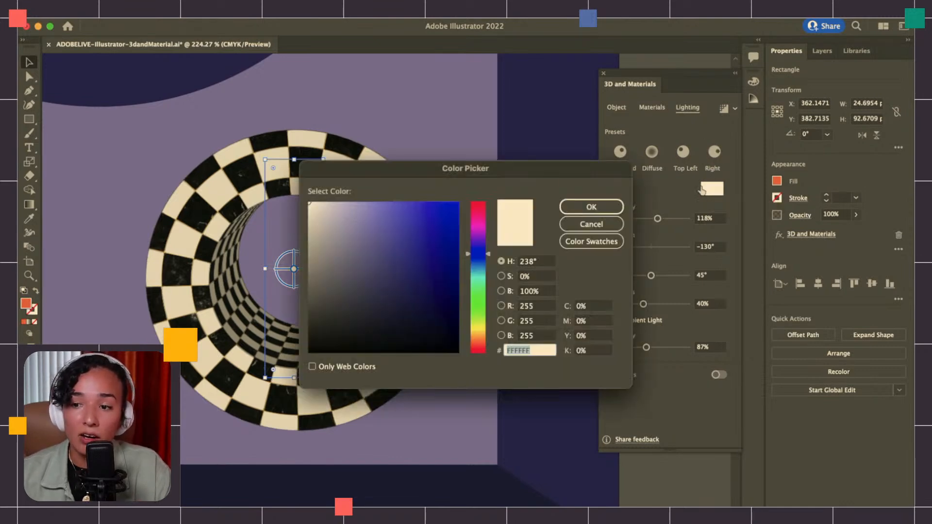
left_click(477, 329)
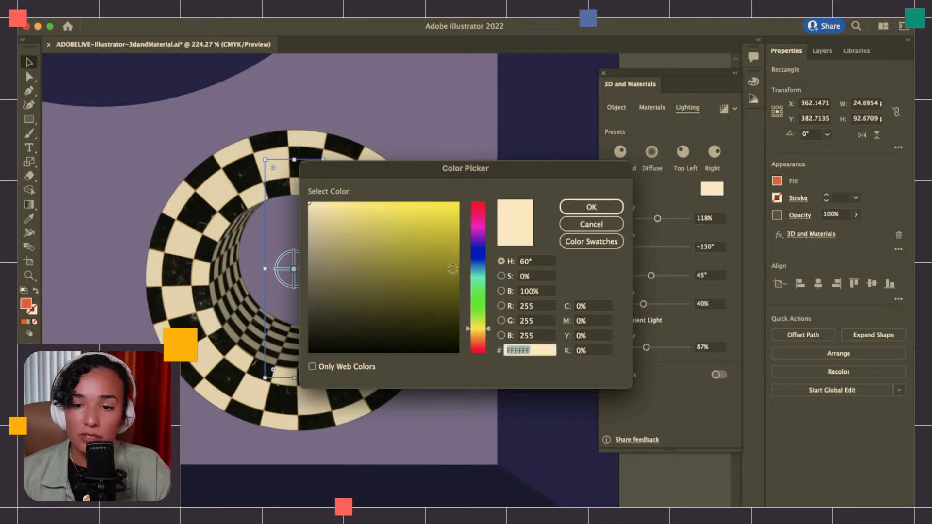
left_click(395, 210)
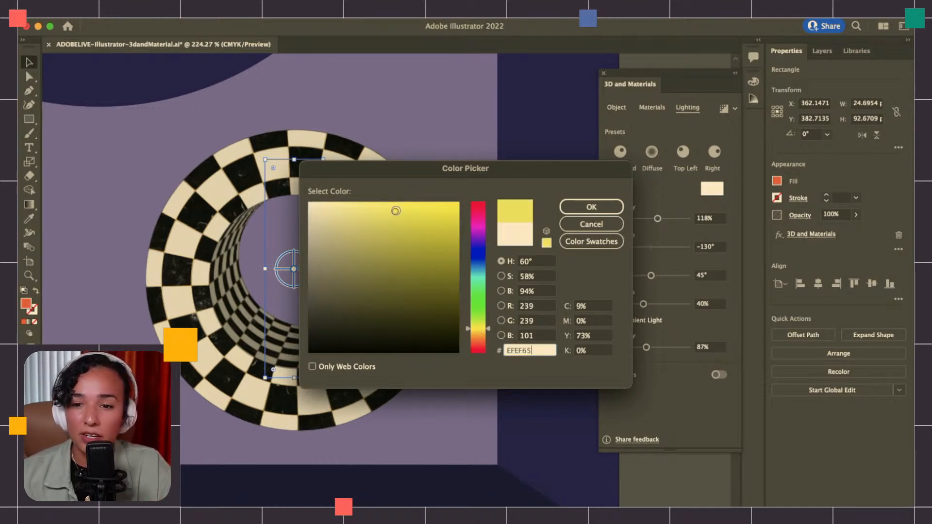
left_click(478, 341)
left_click(584, 208)
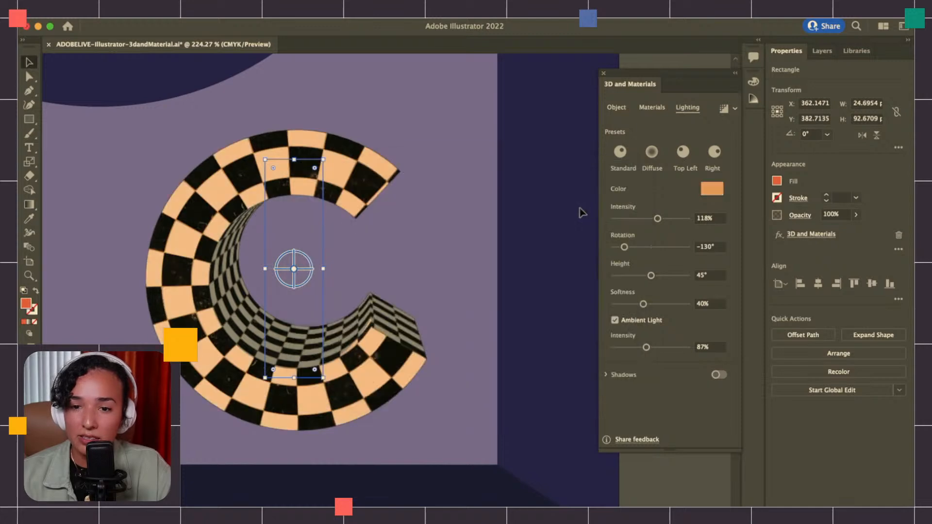
left_click_drag(658, 218, 635, 219)
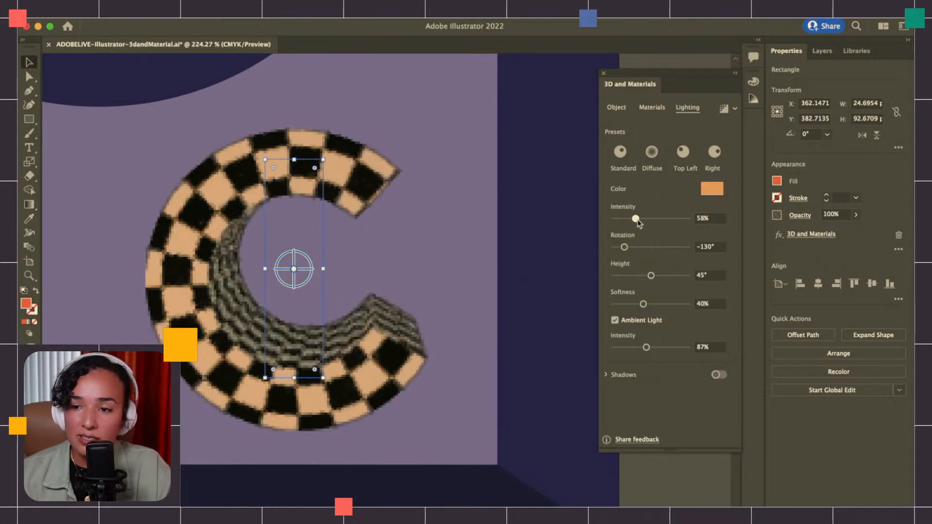
left_click_drag(646, 347, 628, 348)
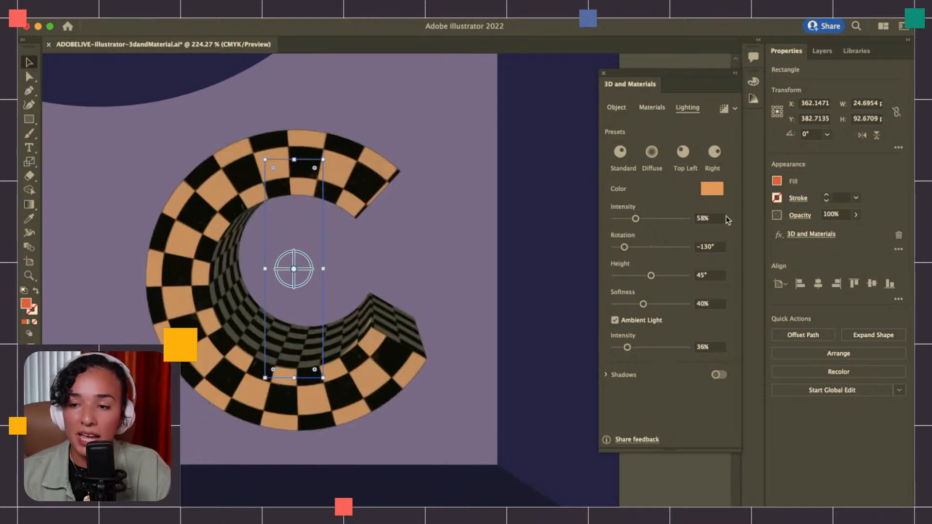
Change the C shape's light color to pale peach and apply the Standard lighting preset
left_click(712, 188)
left_click_drag(333, 205, 324, 207)
left_click(565, 205)
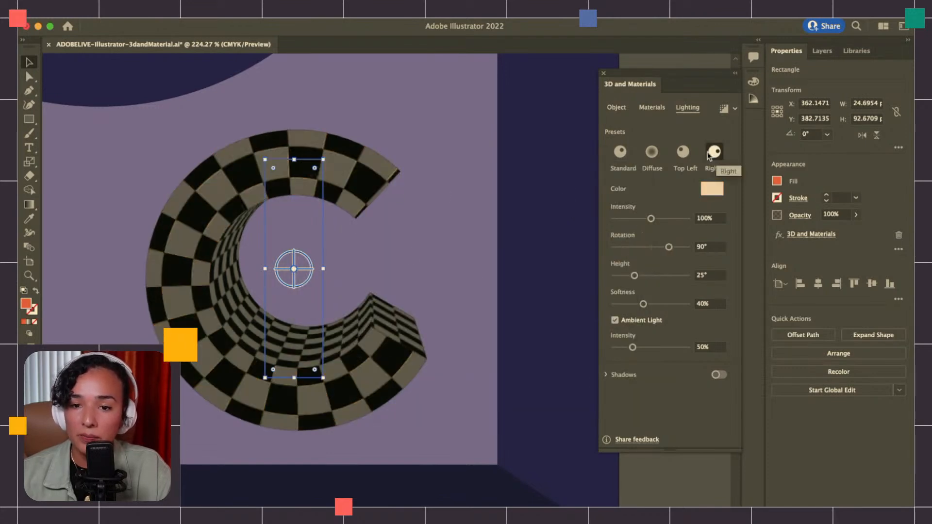
left_click(626, 152)
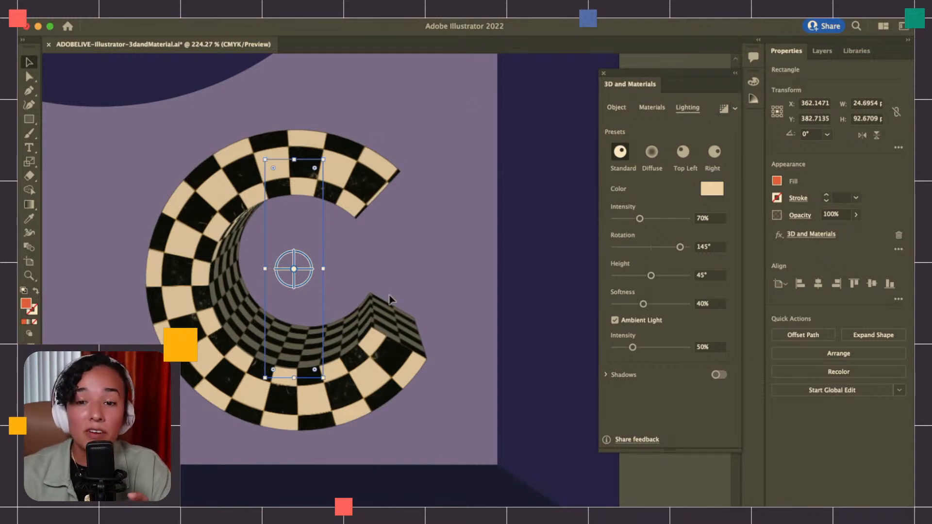
Turn on Ray Tracing for the C shape and render it at Low quality with Reduce Noise on
scroll(391, 298, "up", 3)
scroll(390, 298, "left", 2)
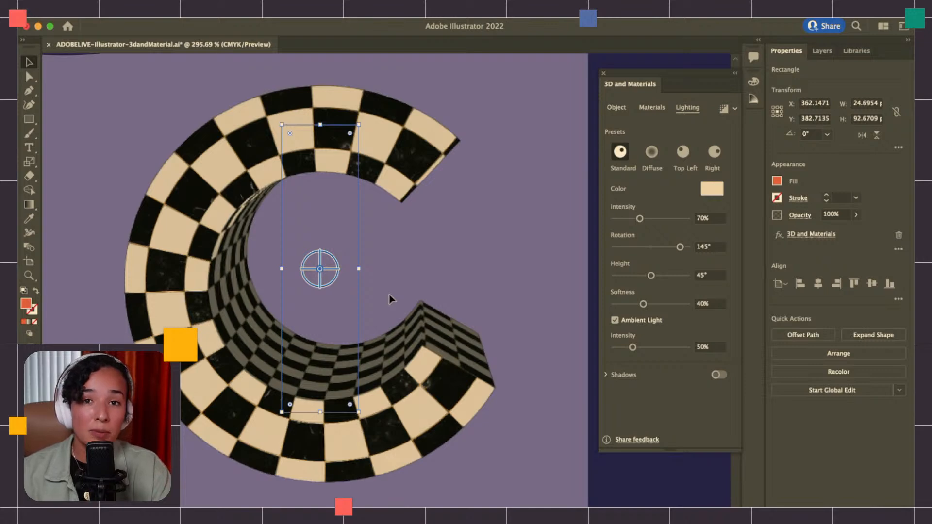
left_click(735, 110)
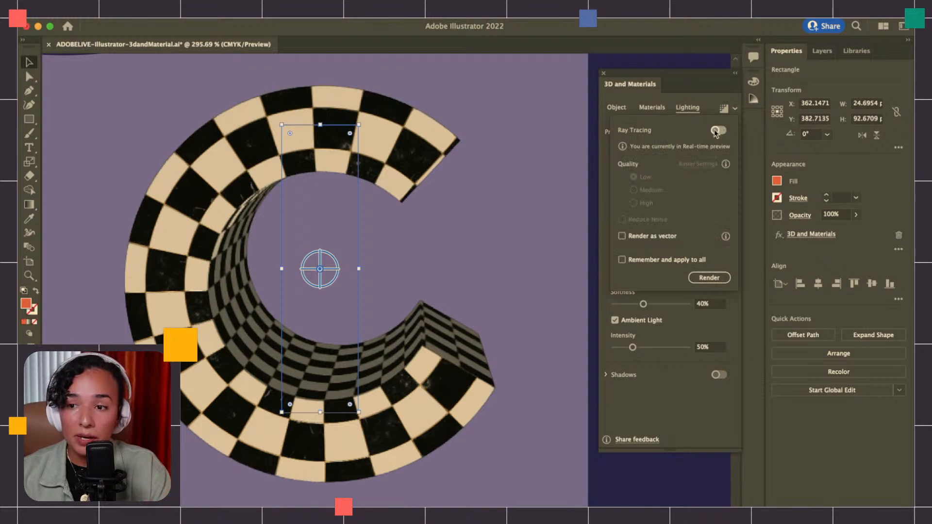
left_click(717, 130)
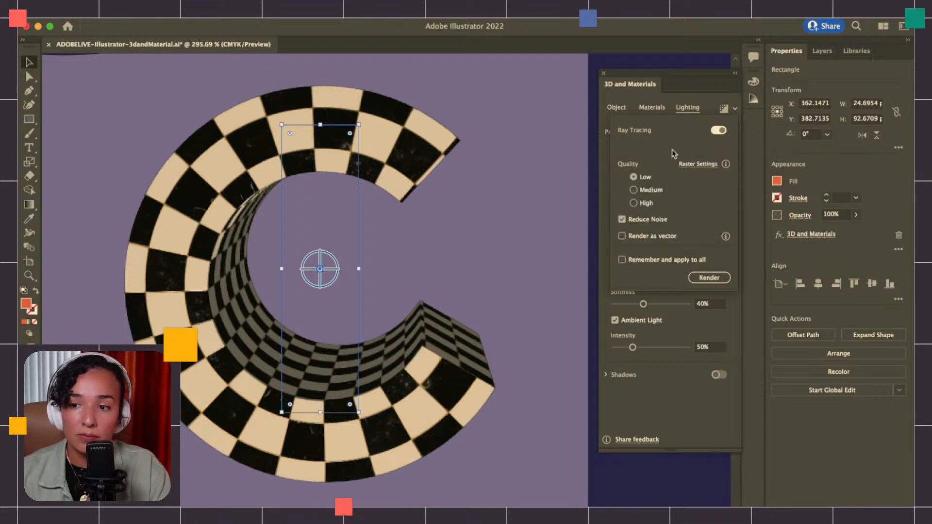
left_click(709, 278)
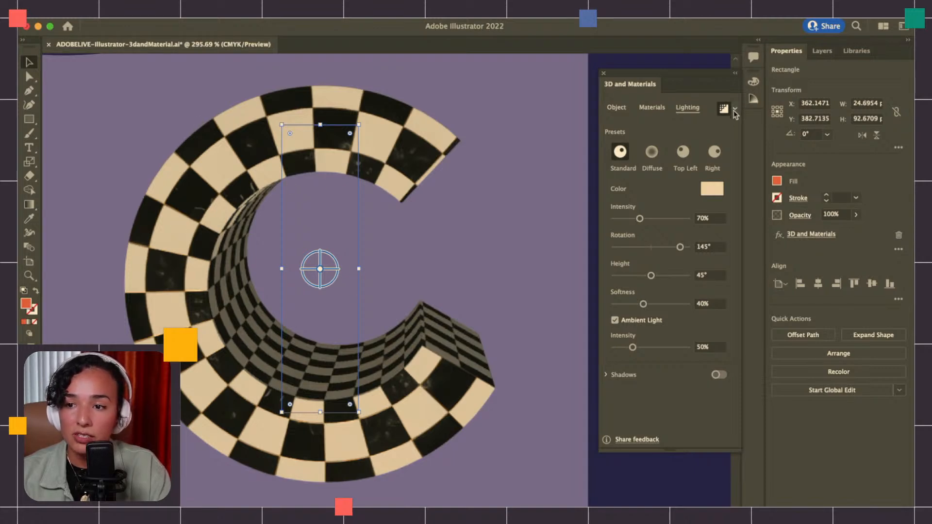
Set the ray tracing quality to High and render the C shape again
left_click(735, 109)
left_click(634, 202)
left_click(712, 279)
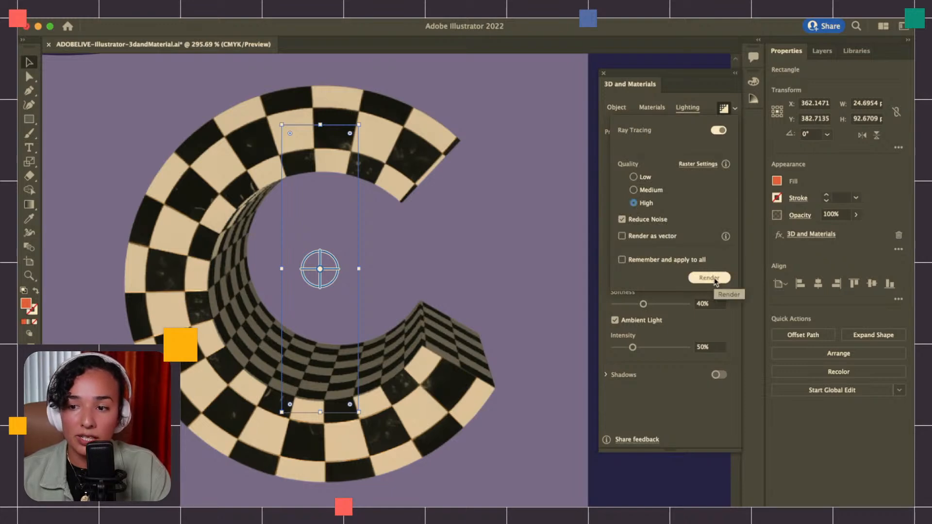
left_click(712, 279)
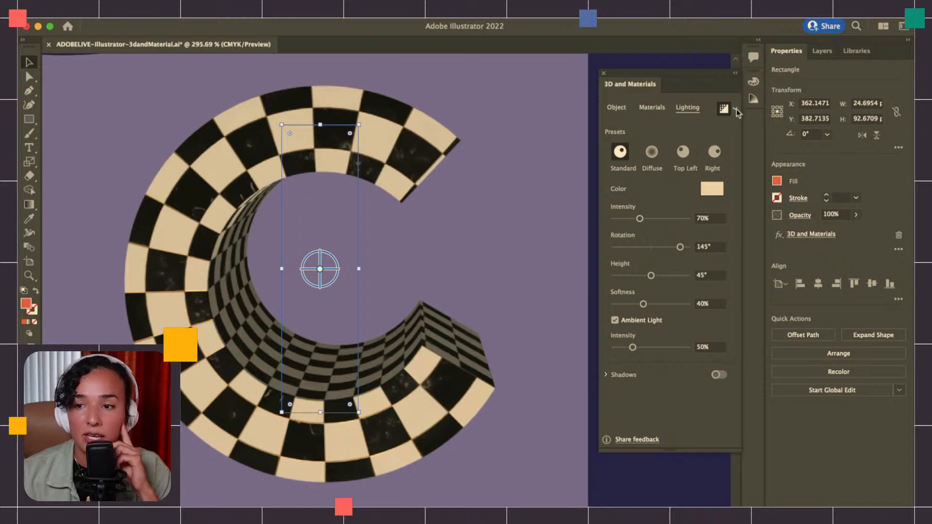
Fill the green revolved bowl shape with the multicolor radial gradient sampled from the swatch below the artboard
scroll(250, 342, "down", 3)
scroll(249, 340, "up", 3)
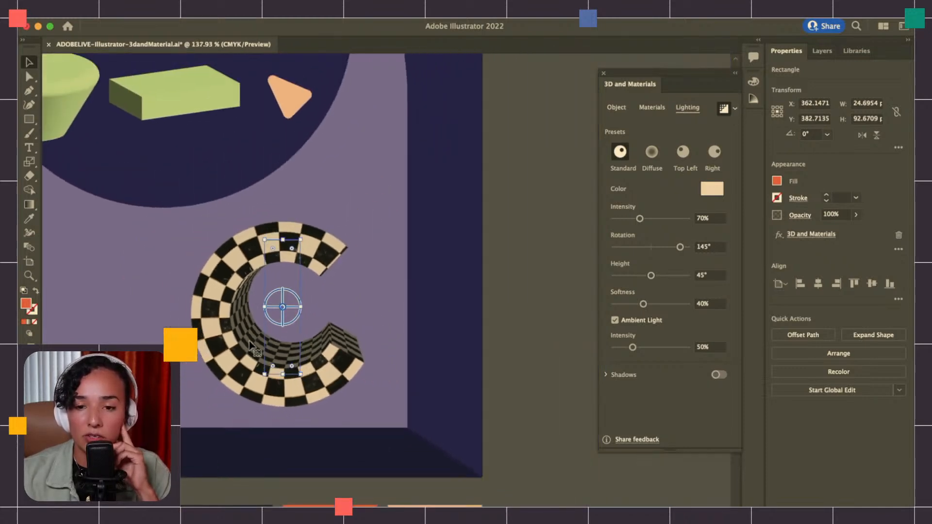
scroll(249, 341, "right", 3)
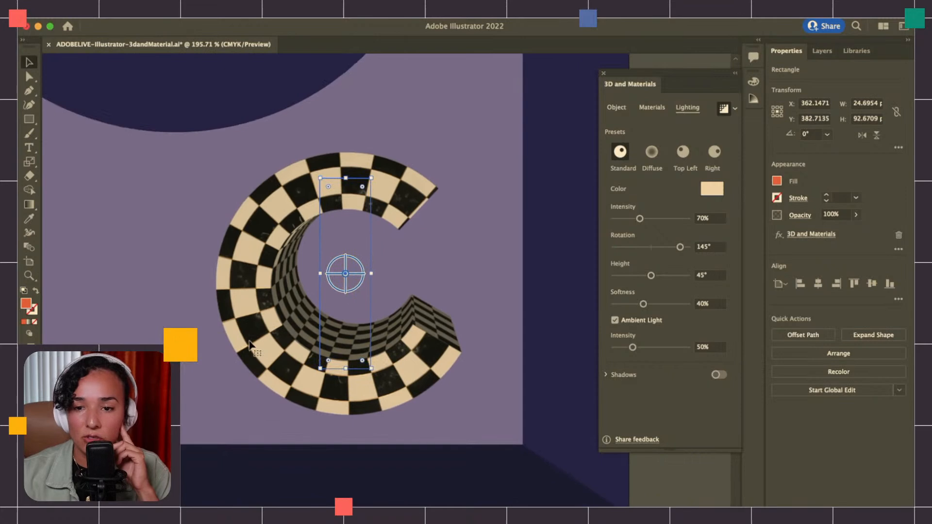
scroll(249, 344, "down", 5)
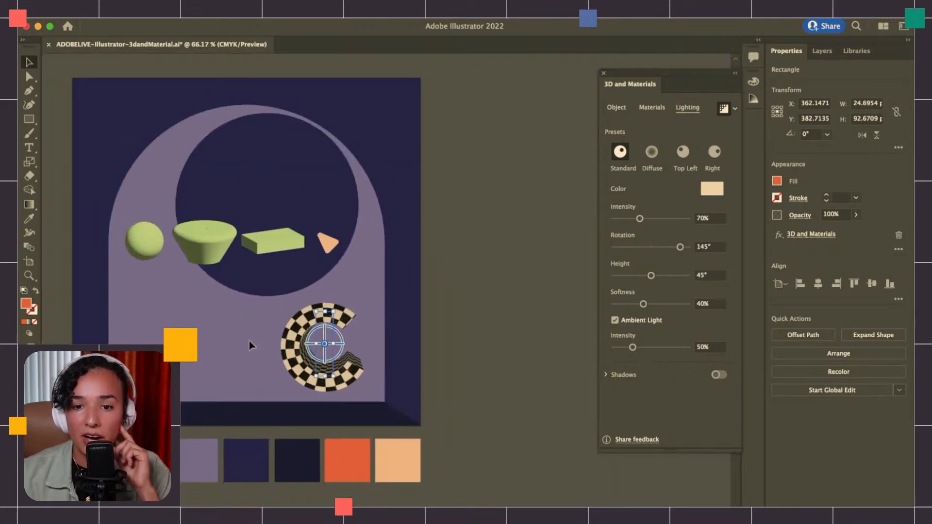
scroll(190, 270, "up", 5)
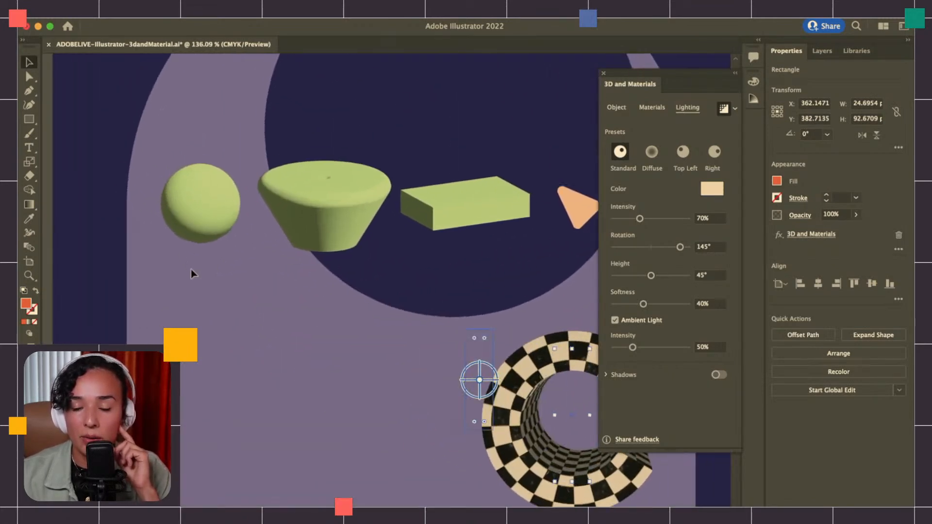
left_click(297, 226)
scroll(298, 227, "down", 8)
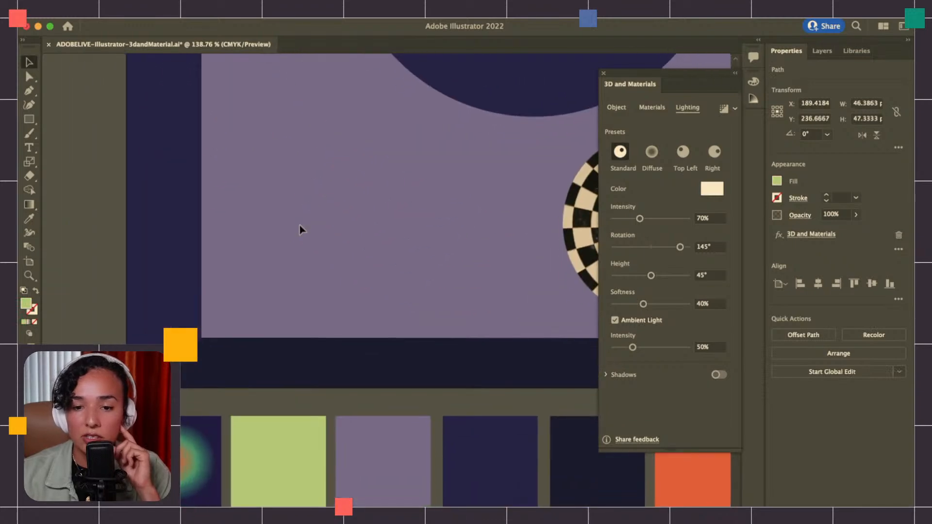
key("i")
left_click(183, 436)
Try the Diffuse, Top Left and Right lighting presets on the gradient bowl shape and finish with Diffuse
scroll(185, 434, "up", 5)
scroll(184, 434, "right", 3)
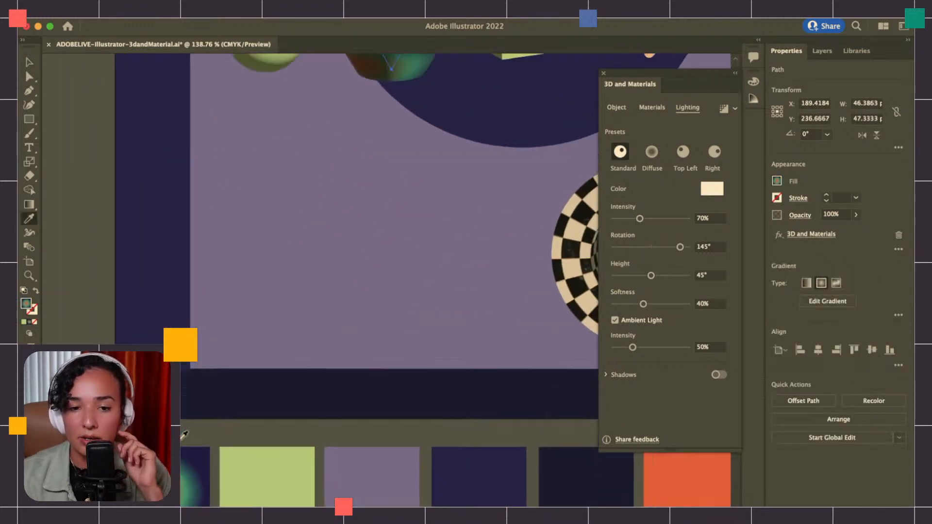
scroll(183, 436, "up", 2)
scroll(184, 436, "up", 5)
scroll(183, 436, "up", 6)
scroll(183, 436, "right", 3)
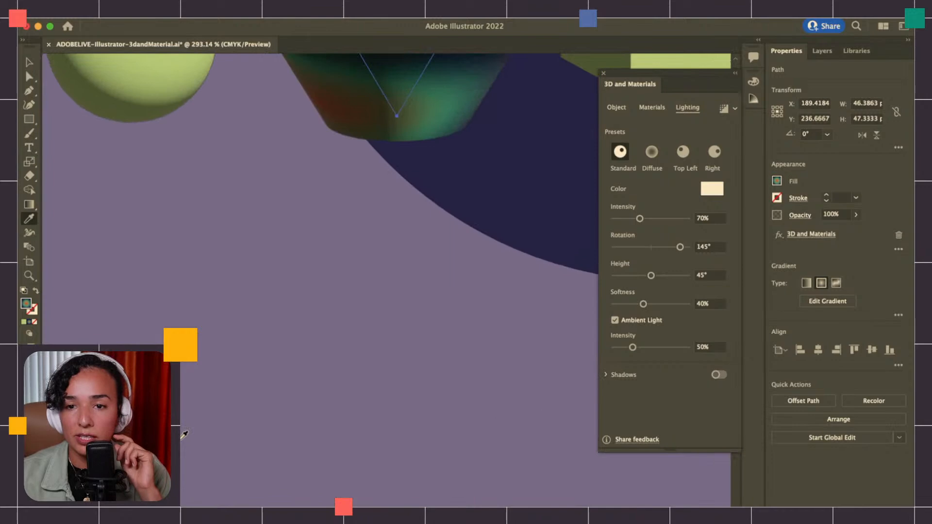
scroll(184, 434, "up", 3)
scroll(183, 434, "up", 3)
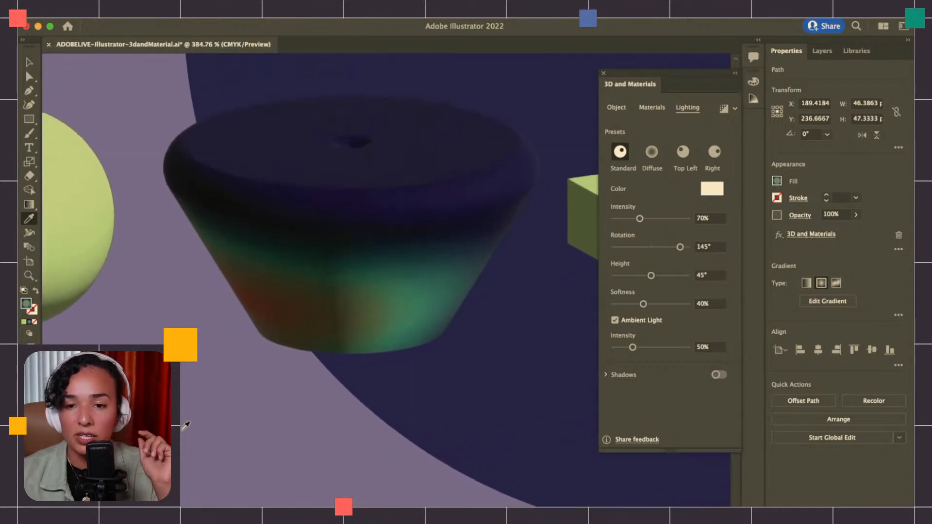
left_click(617, 107)
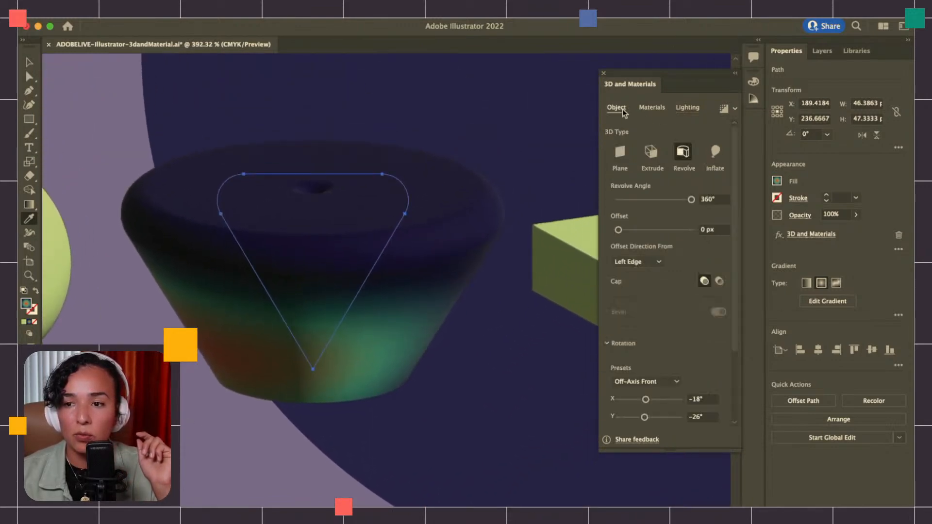
left_click(697, 108)
left_click(651, 152)
left_click(680, 153)
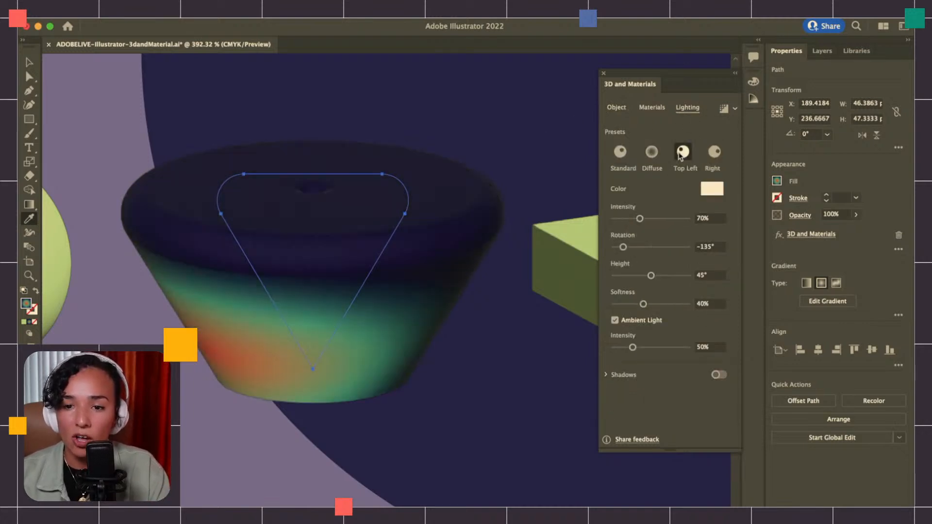
left_click(712, 154)
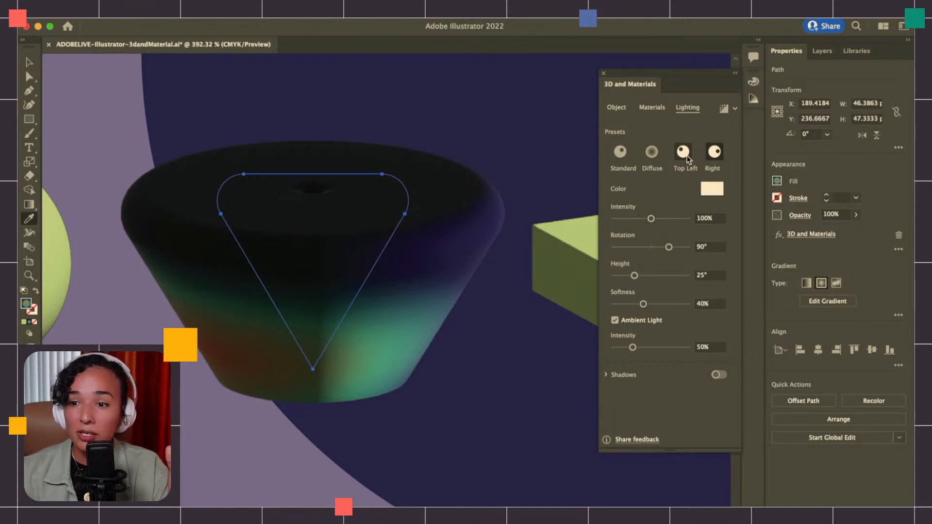
left_click(652, 152)
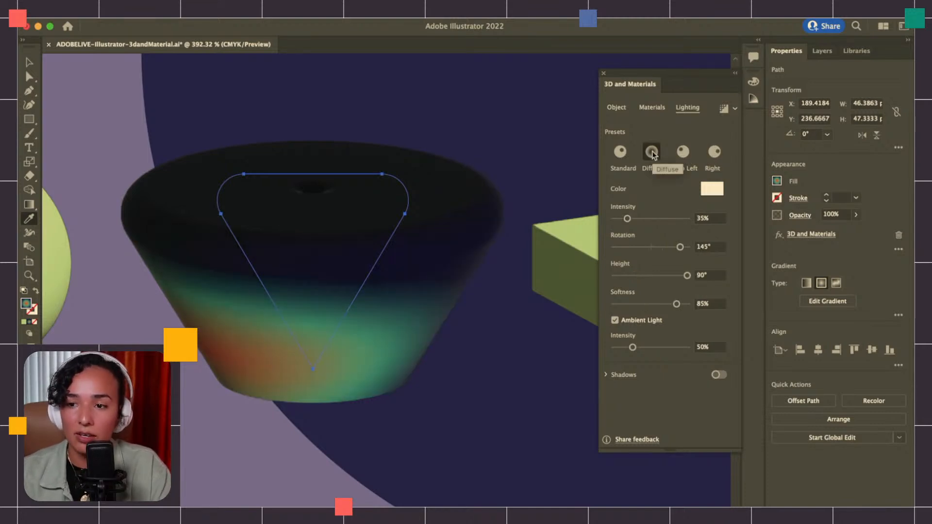
Render the gradient bowl shape with ray tracing and set its light intensity to 23% and light rotation to -26°
left_click(724, 110)
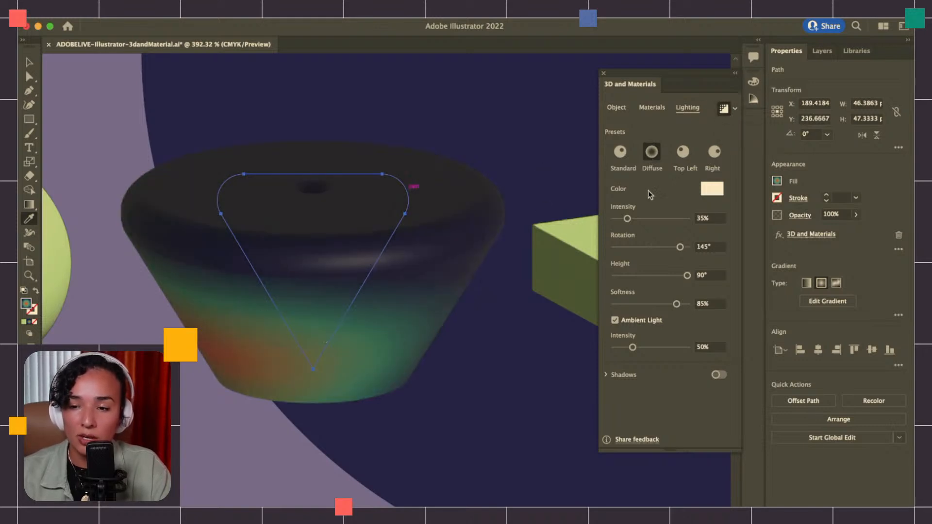
left_click_drag(632, 219, 641, 220)
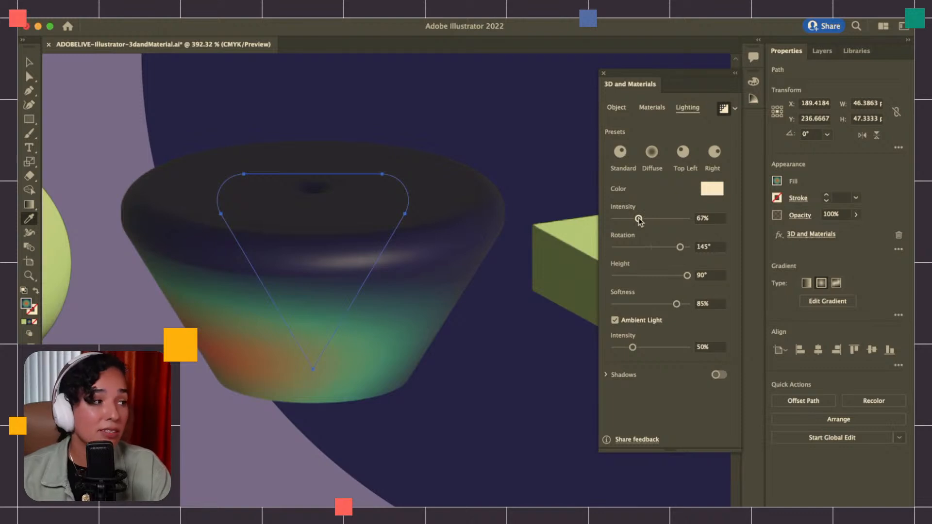
left_click_drag(638, 221, 622, 218)
left_click_drag(679, 247, 645, 250)
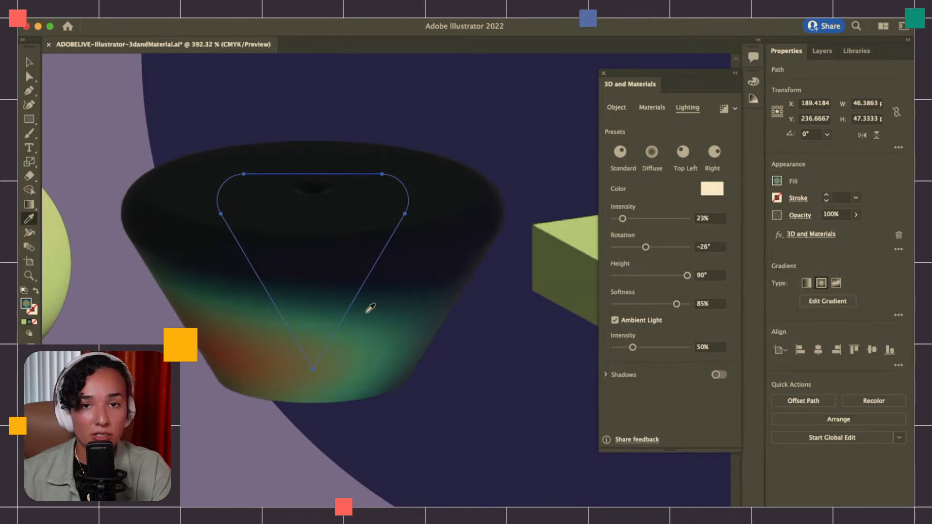
scroll(291, 351, "down", 5, "alt")
scroll(291, 350, "right", 3)
scroll(291, 350, "up", 4)
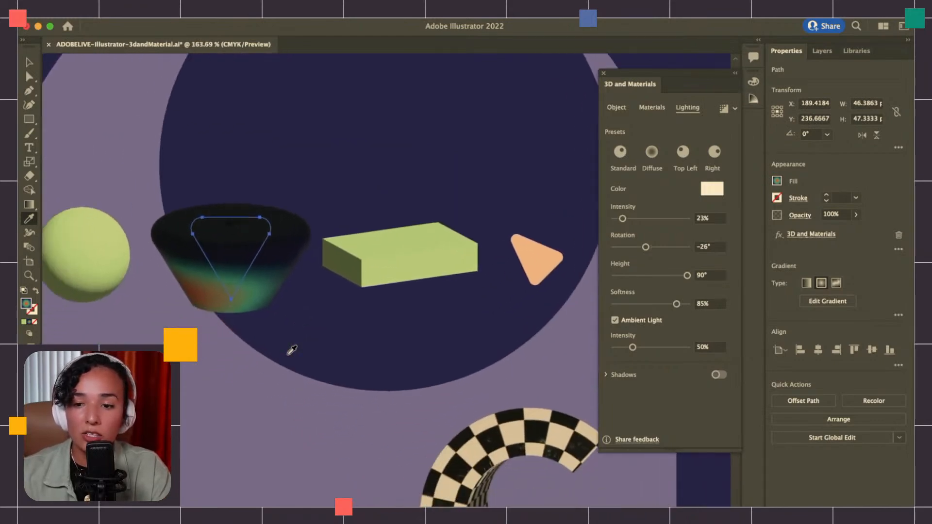
Fill the green sphere with the multicolor radial gradient sampled from the swatch below the artboard
scroll(291, 350, "left", 3)
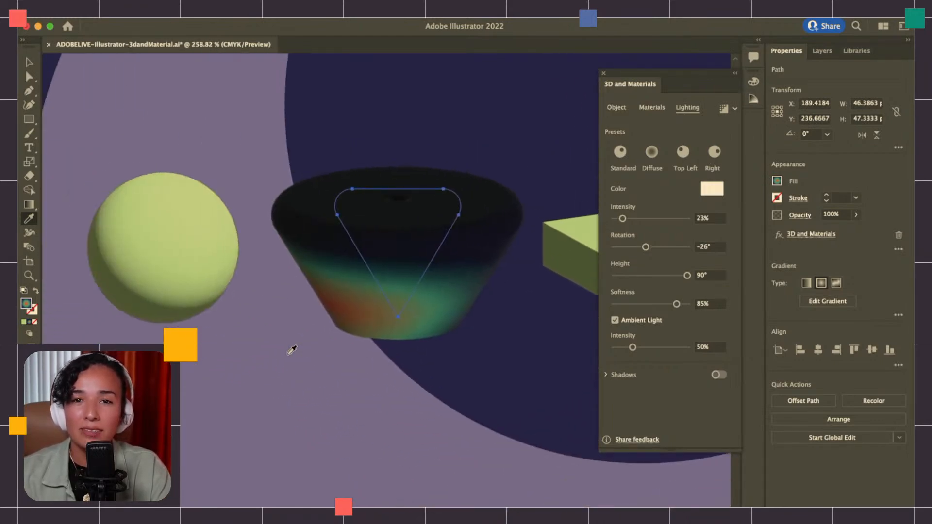
scroll(291, 351, "up", 4)
scroll(291, 351, "left", 2)
key("v")
left_click(226, 292)
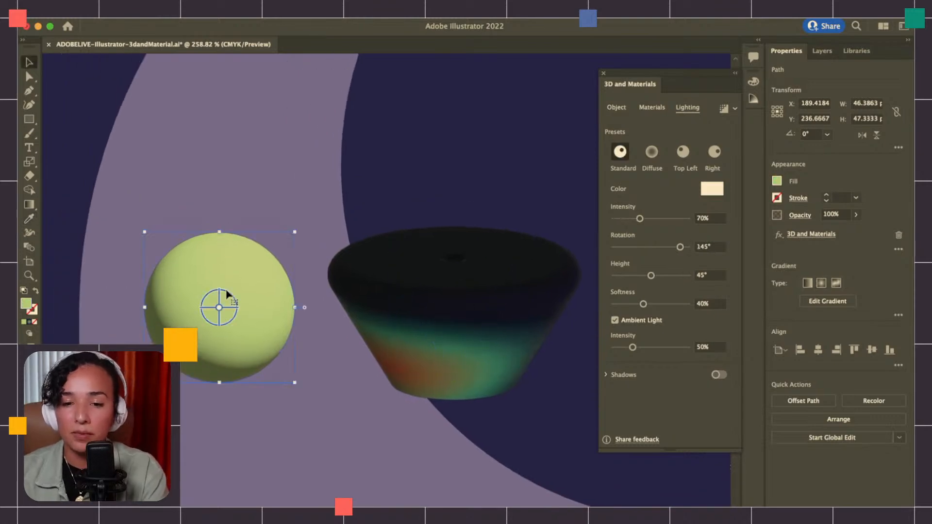
scroll(226, 291, "down", 5, "alt")
scroll(227, 291, "down", 5)
key("i")
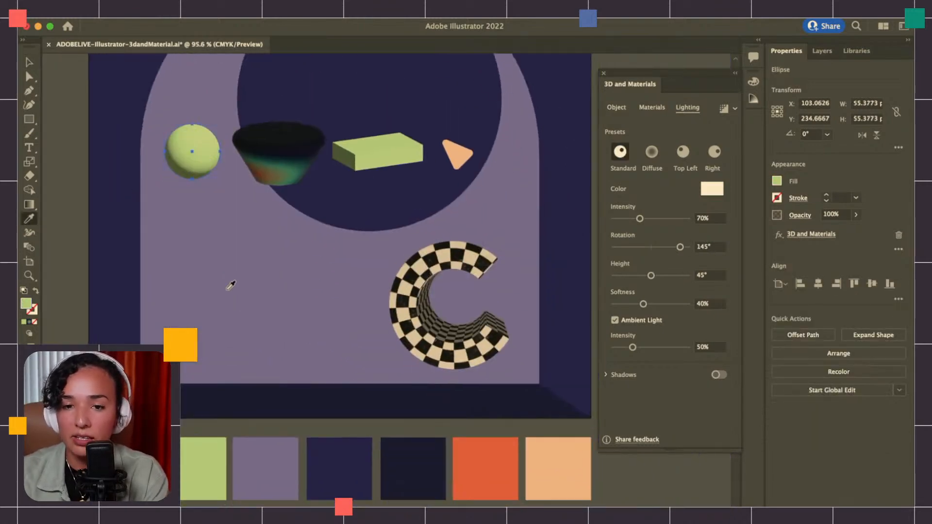
left_click(121, 468)
key("super+shift+a")
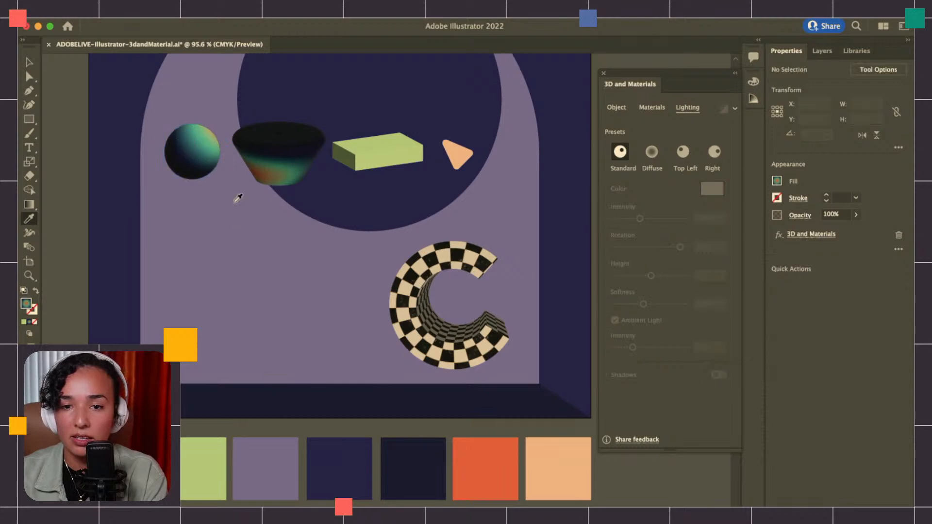
Render the gradient sphere with ray tracing and inspect its shading up close
key("z")
left_click(202, 173)
left_click(416, 292)
left_click(367, 262)
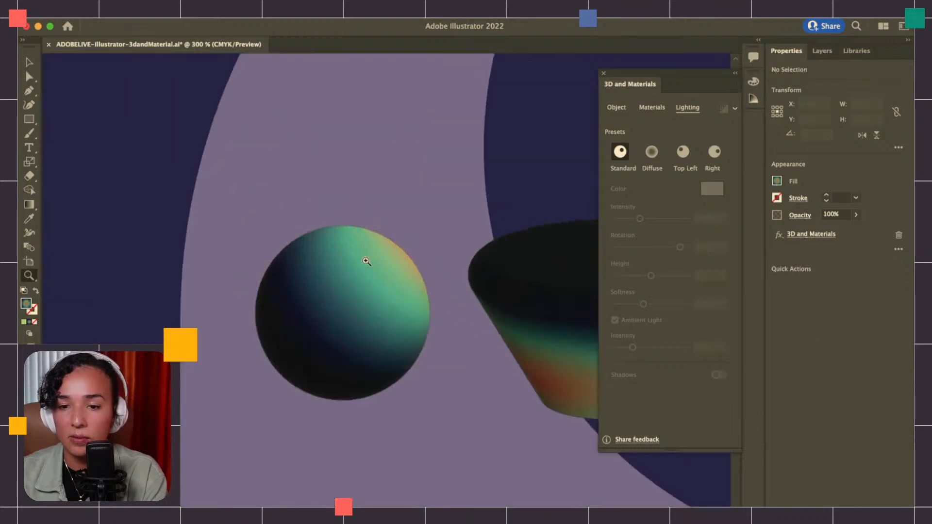
key("v")
left_click(382, 301)
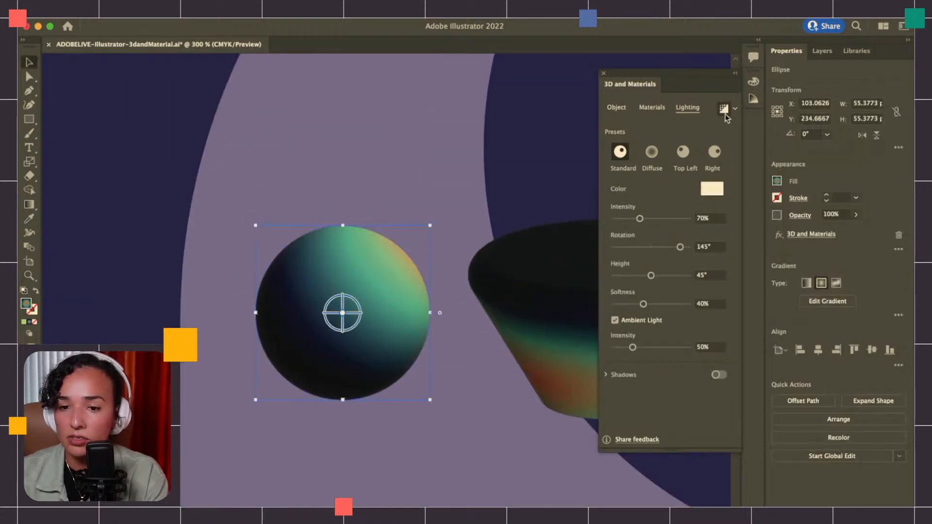
left_click(451, 170)
key("z")
left_click(374, 289)
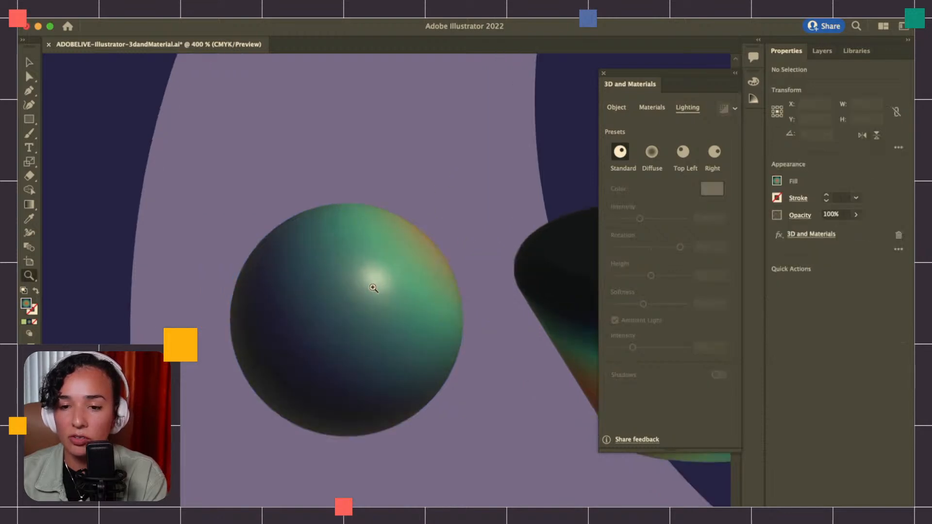
left_click(373, 290)
key("v")
left_click(397, 335)
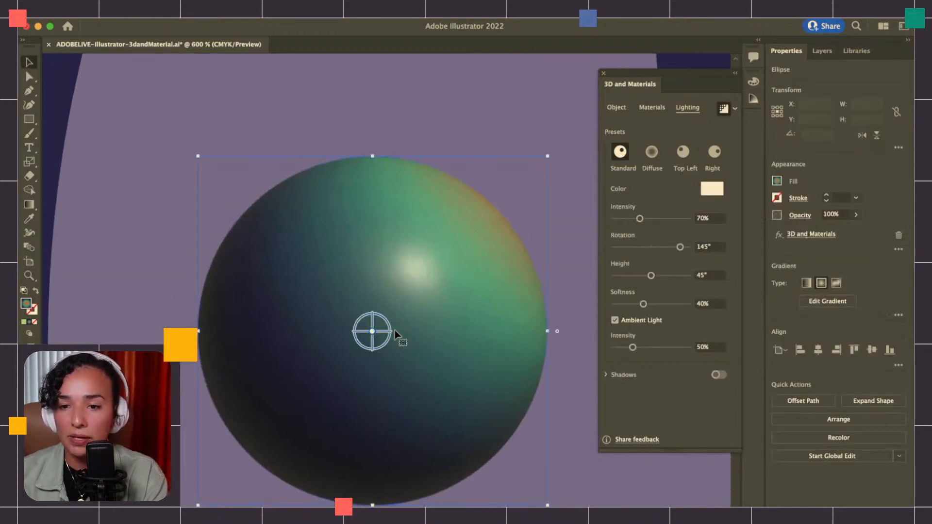
scroll(397, 335, "up", 3)
scroll(397, 335, "down", 3)
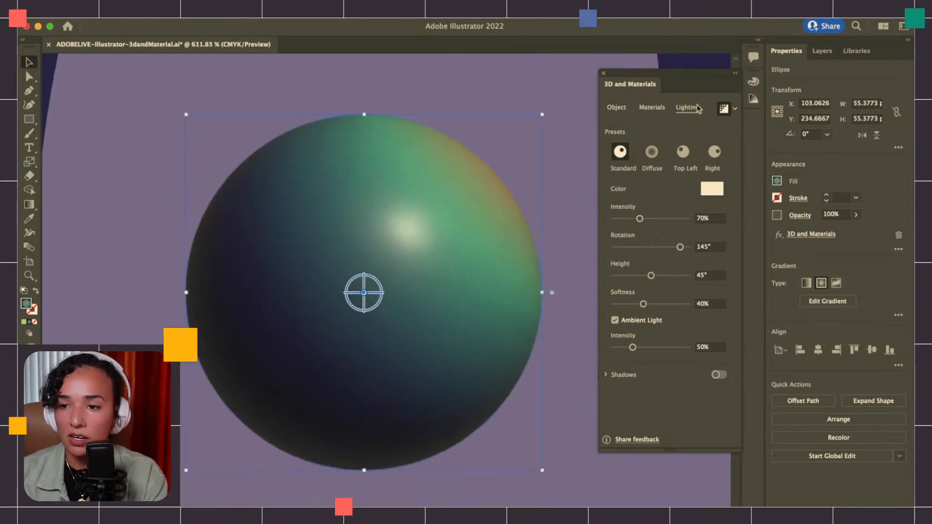
Apply the Gingham Print Fabric material to the sphere
left_click(653, 107)
left_click(635, 199)
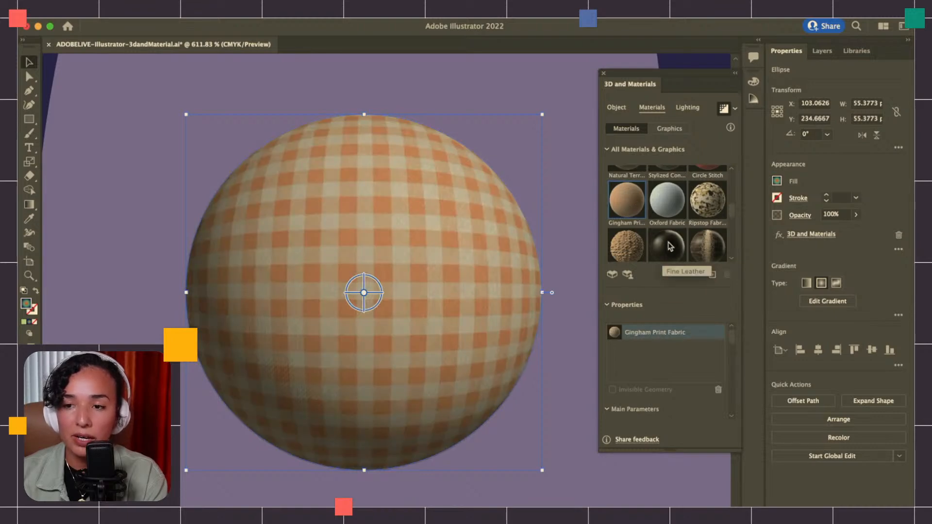
scroll(587, 188, "right", 2)
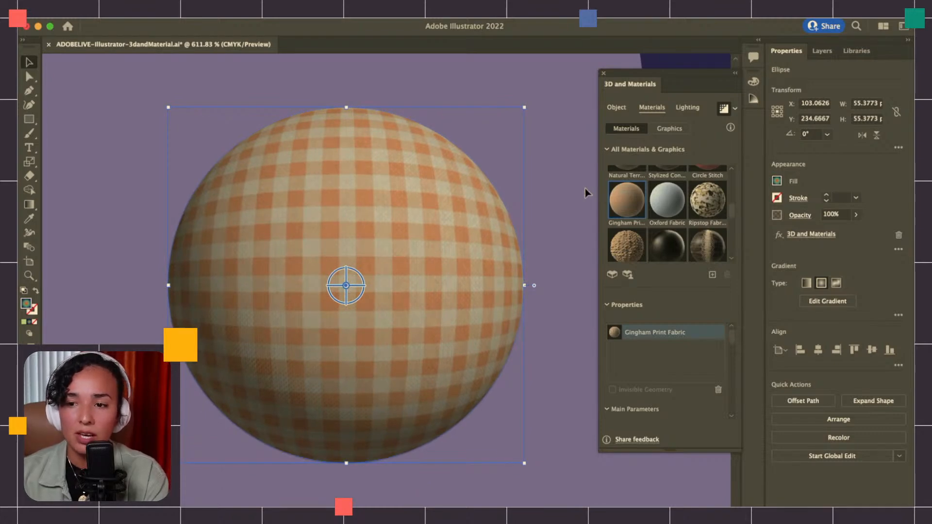
Apply the Cheese material to the sphere and set its Repeat to 559
scroll(647, 209, "up", 3)
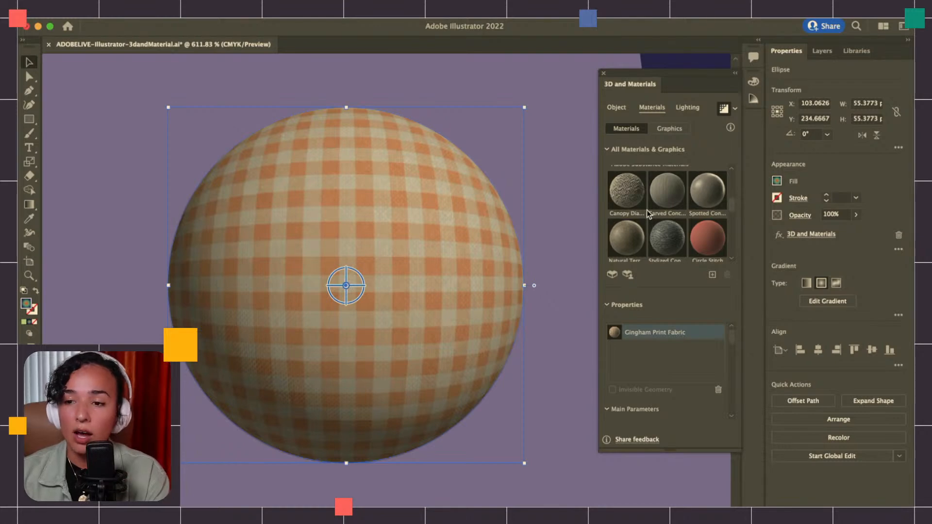
scroll(646, 210, "up", 2)
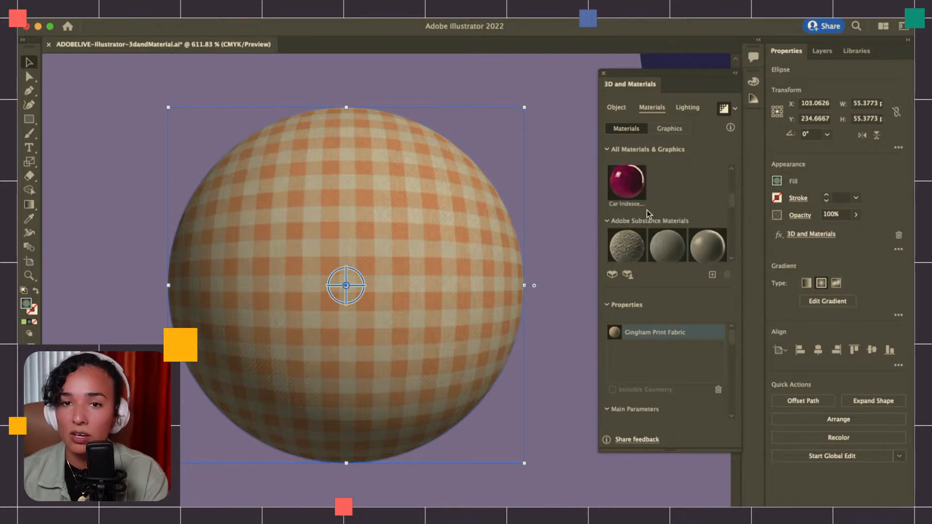
scroll(647, 210, "up", 1)
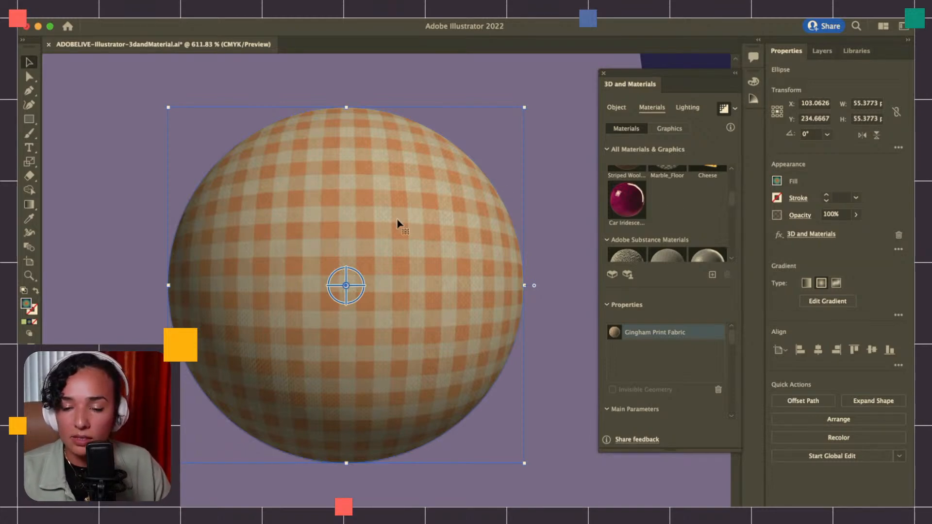
scroll(675, 215, "up", 3)
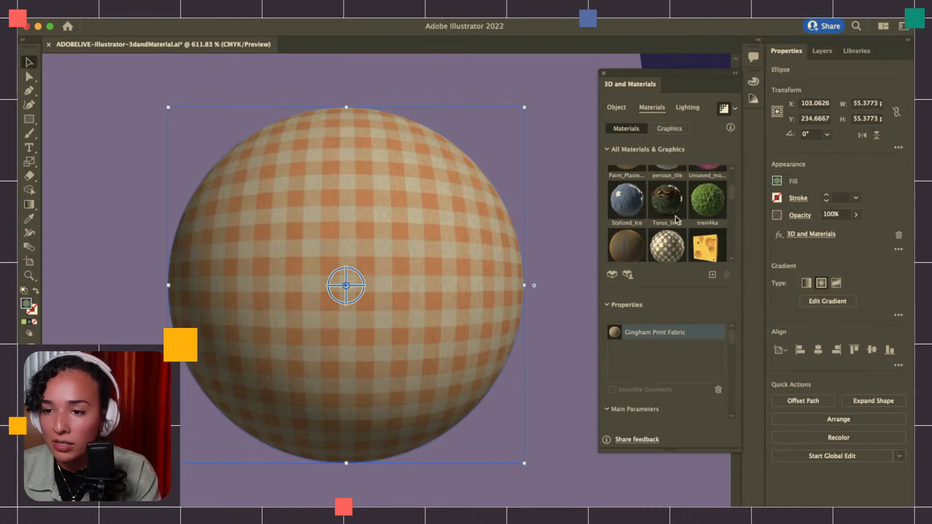
left_click(709, 249)
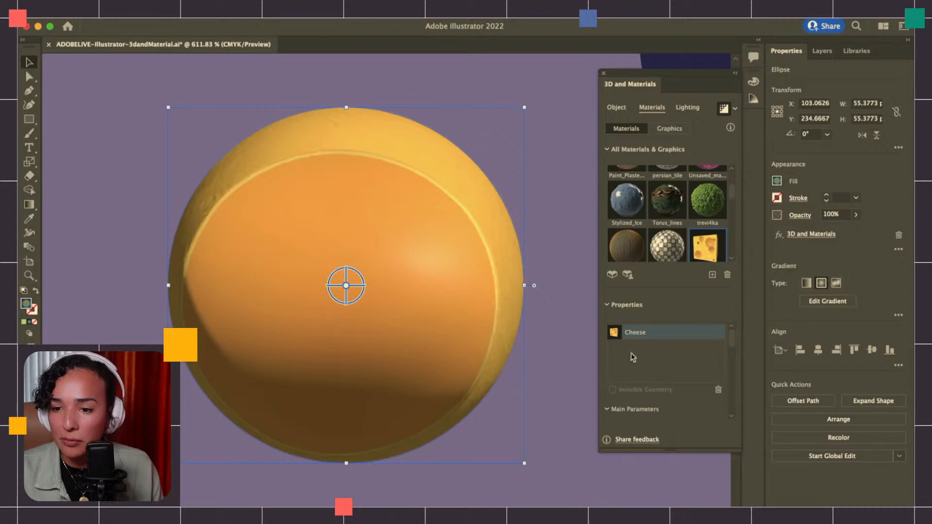
left_click(652, 410)
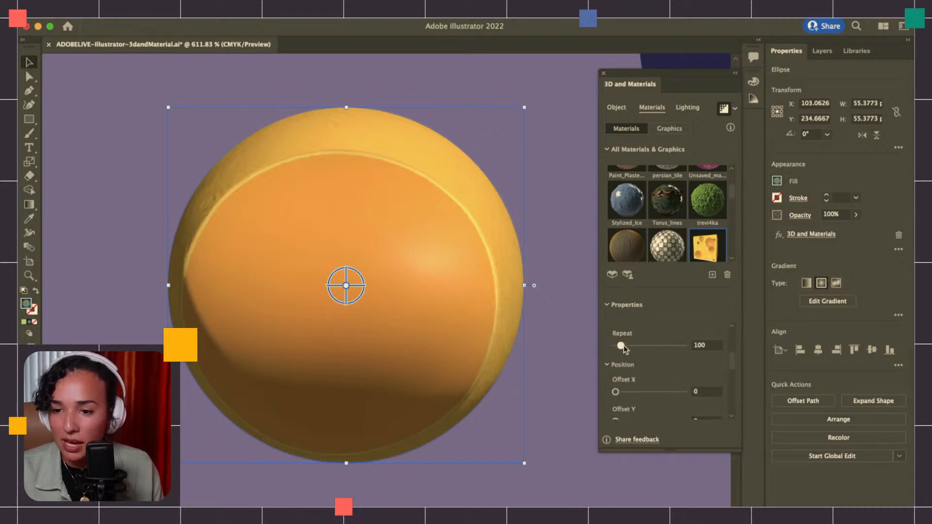
left_click_drag(637, 350, 655, 350)
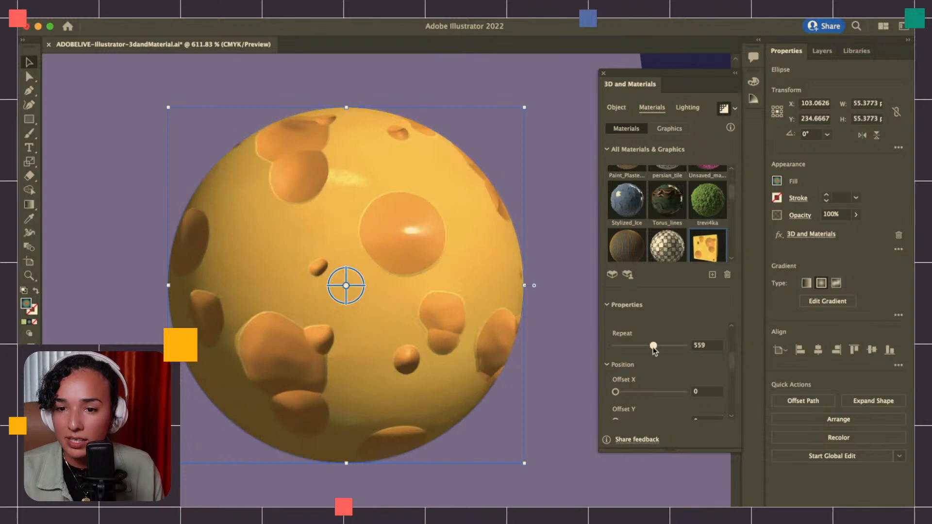
Apply the Marble_Floor material to the sphere and set its Repeat to 460
left_click(667, 253)
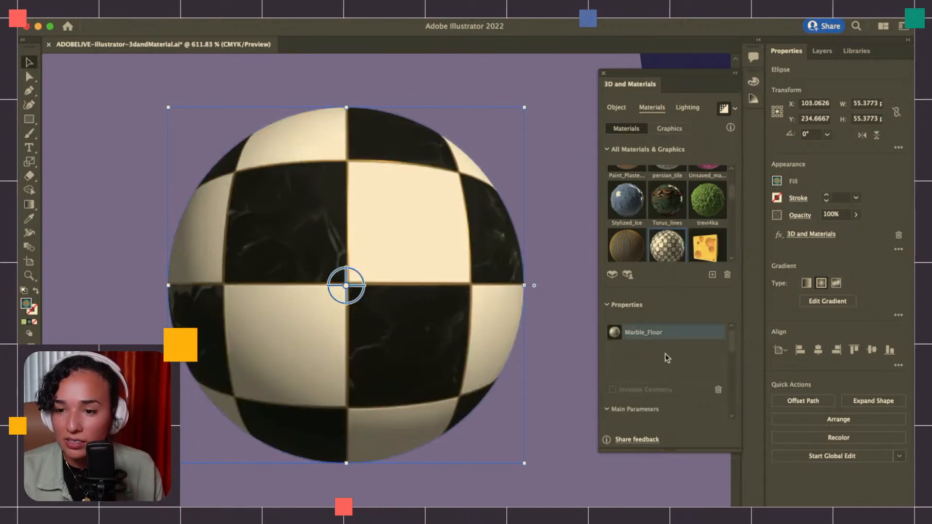
scroll(659, 356, "down", 5)
left_click_drag(621, 336, 645, 336)
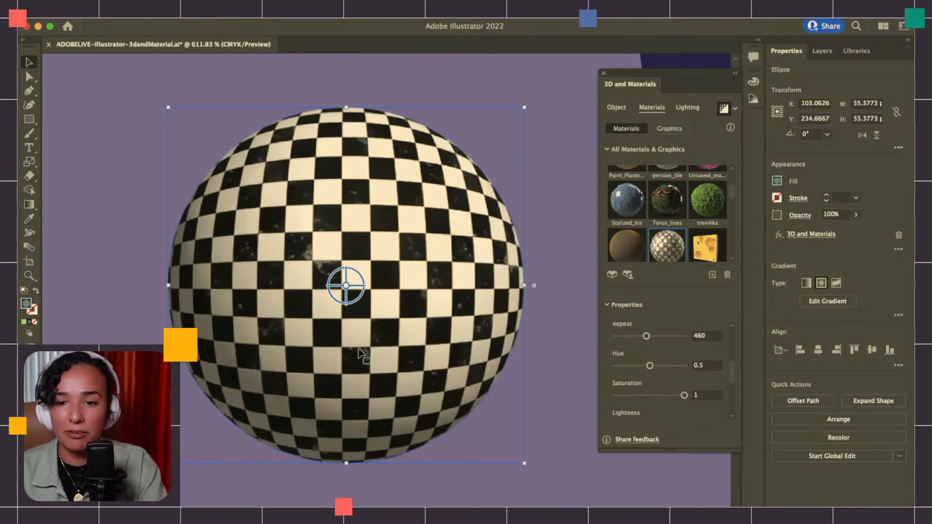
Apply the Torus_lines material to the green extruded box
scroll(358, 349, "down", 5)
scroll(359, 352, "right", 5)
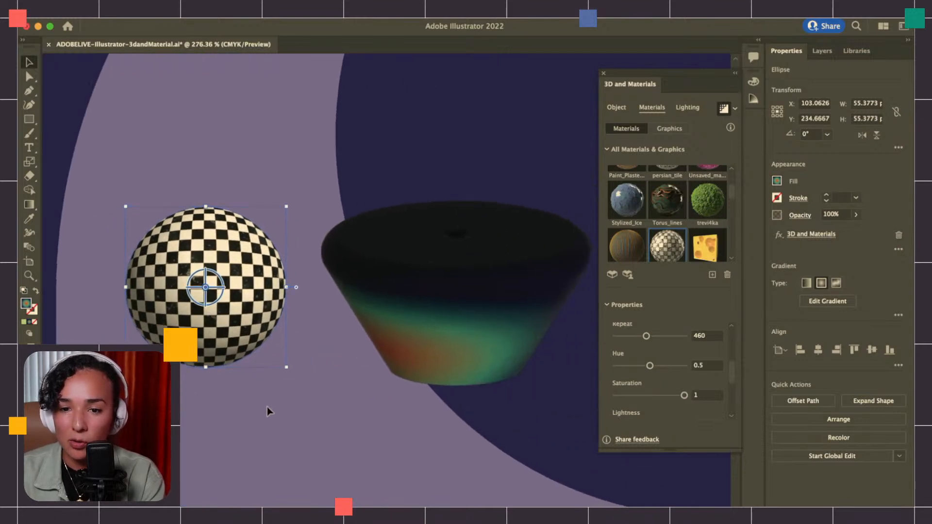
scroll(266, 410, "right", 10)
left_click(498, 290)
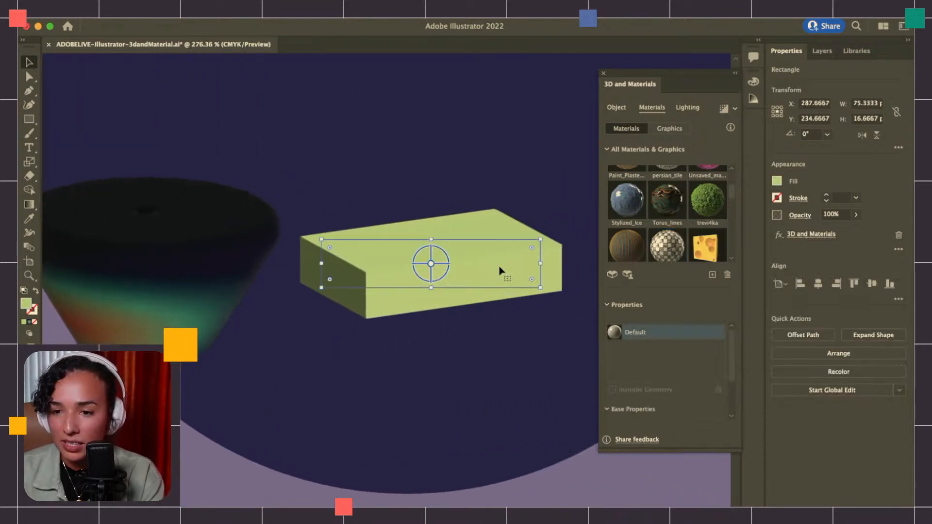
scroll(531, 275, "right", 3)
left_click(682, 203)
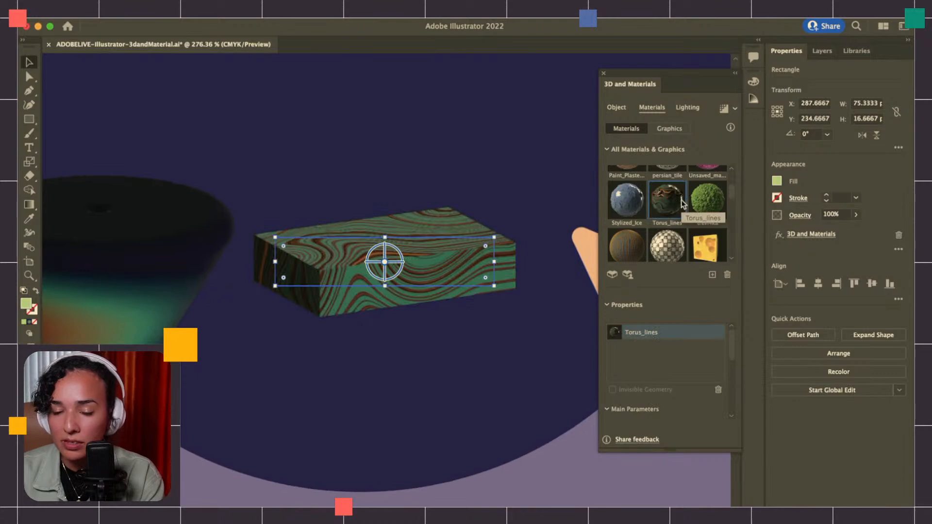
scroll(494, 283, "up", 3)
left_click(494, 283)
Move the orange triangle farther from the patterned box, onto the dark circle's edge at about X 399.5, Y 237.6 px
key("z")
left_click(423, 299)
scroll(423, 298, "right", 5)
key("v")
scroll(461, 295, "right", 5)
left_click_drag(386, 276, 528, 286)
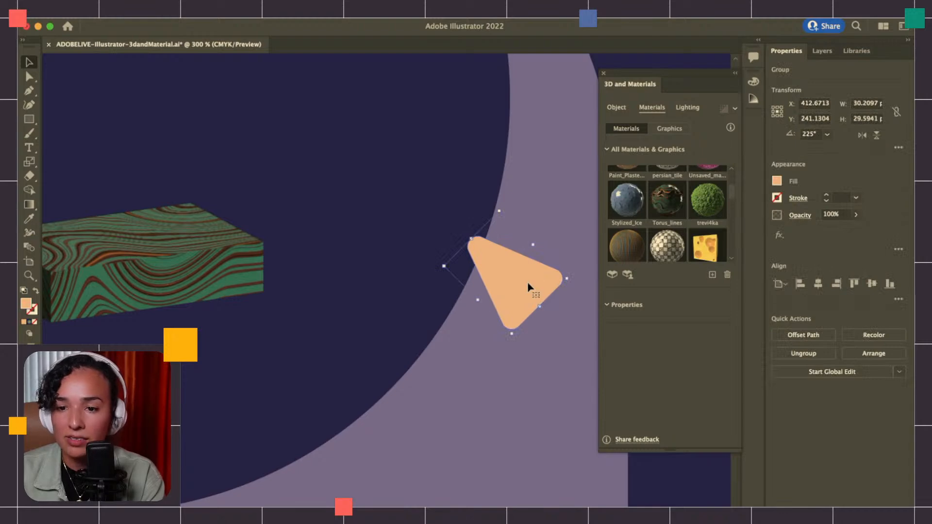
left_click_drag(528, 286, 482, 268)
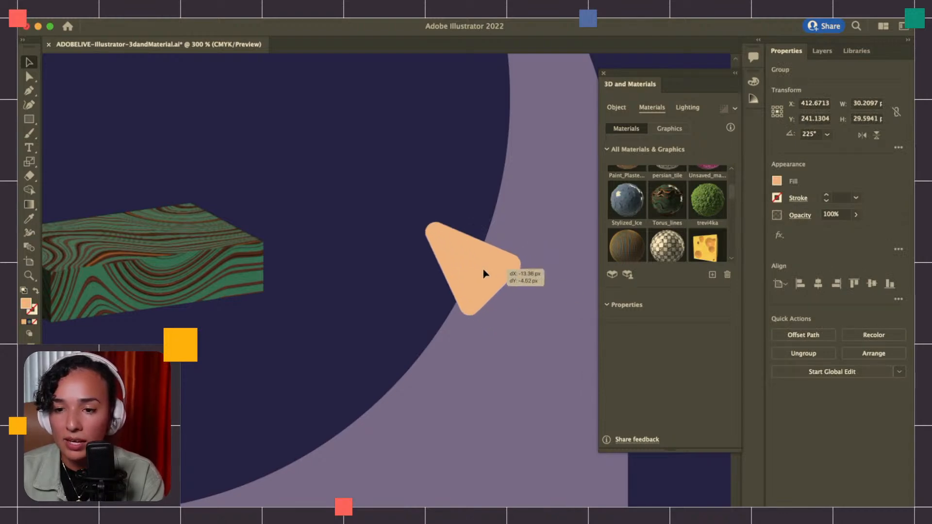
left_click(477, 238)
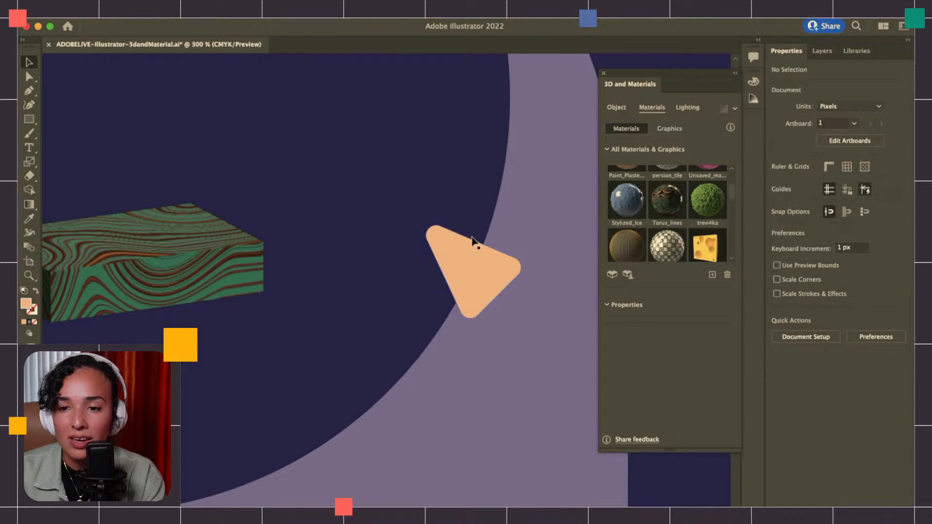
Revolve the orange triangle into a 3D shape with a 360° revolve angle
left_click(470, 281)
left_click(617, 108)
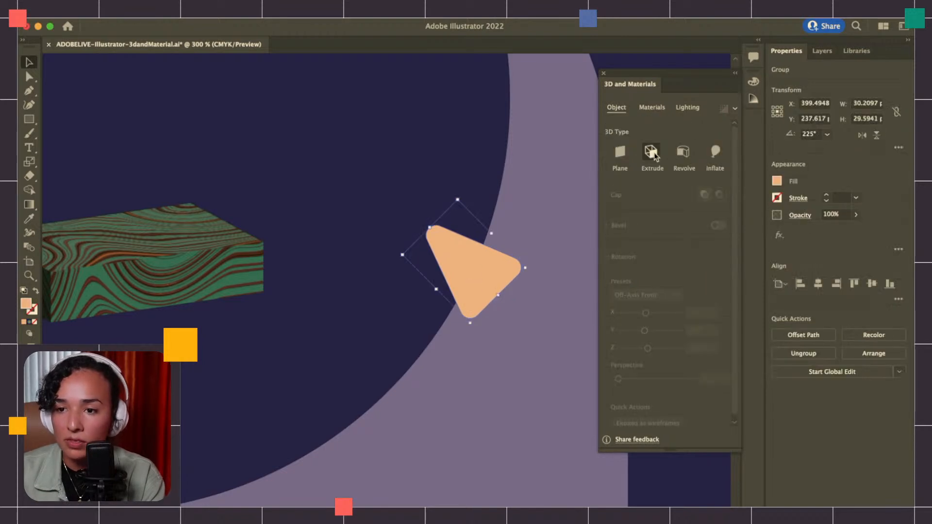
key("z")
left_click(456, 256)
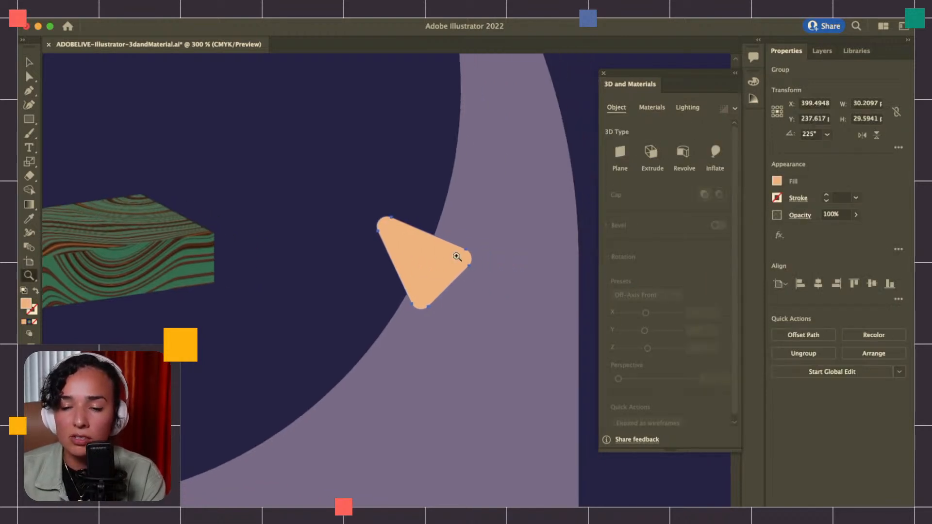
key("v")
left_click(683, 152)
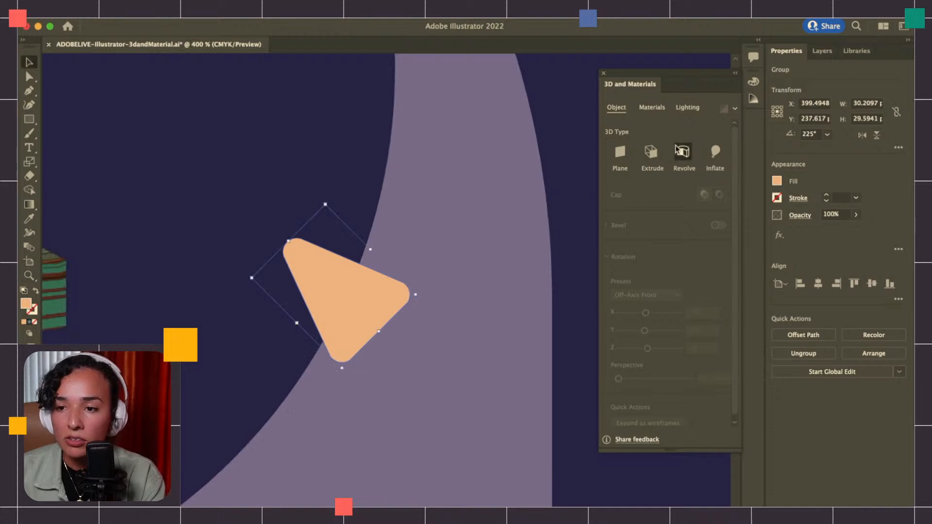
left_click(454, 218)
left_click(368, 268)
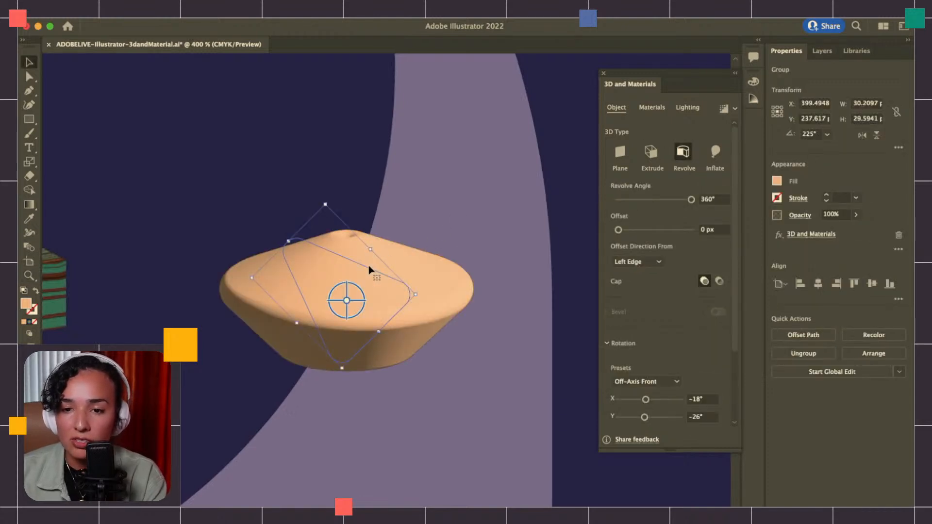
Flip the orange revolved shape upside down at about 22.9 × 22.5 px and move it to about X 394.2, Y 228.6 px
left_click_drag(326, 204, 367, 491)
left_click_drag(368, 413, 342, 257)
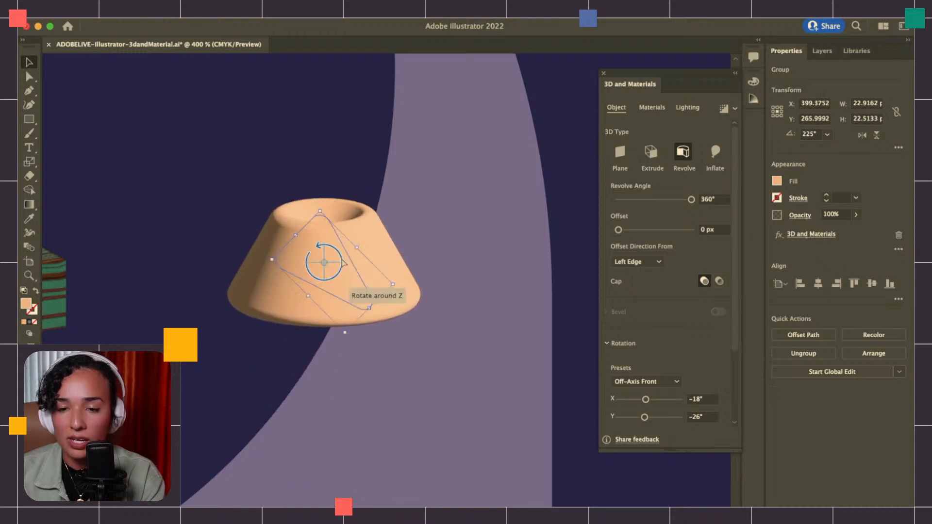
left_click(436, 282)
key("z")
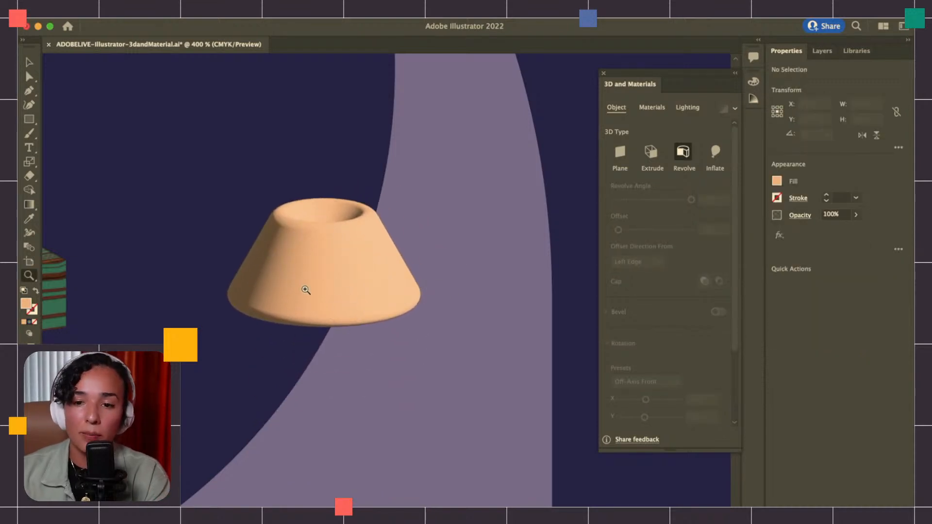
key("v")
left_click(333, 281)
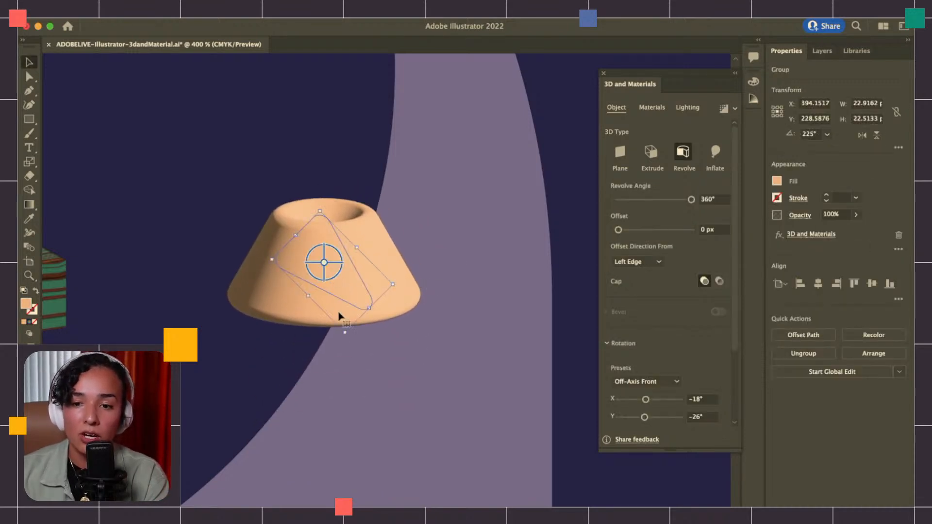
Enlarge the orange revolved shape to about 36.9 × 36.2 px
left_click_drag(345, 333, 364, 410)
left_click(364, 410)
left_click(376, 298)
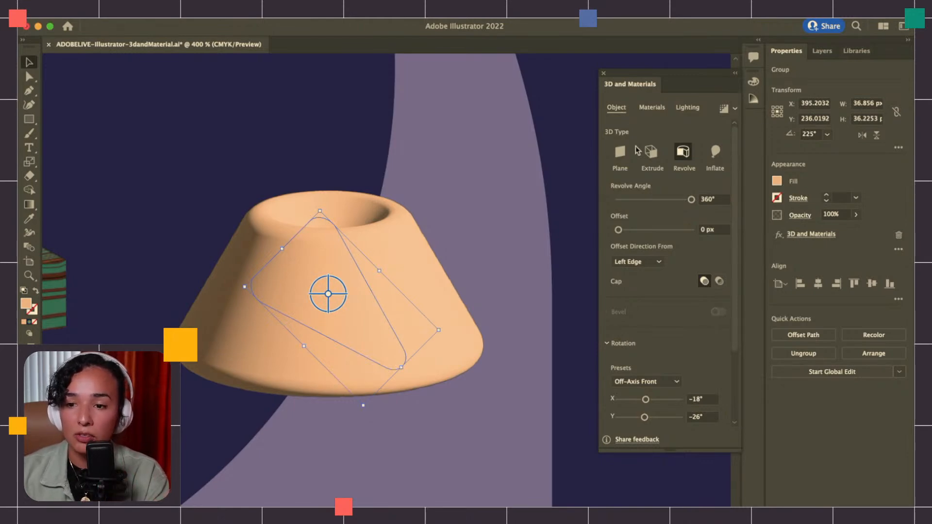
Apply the orange wood-grain material from Your Materials to the orange revolved shape and deselect it
left_click(652, 107)
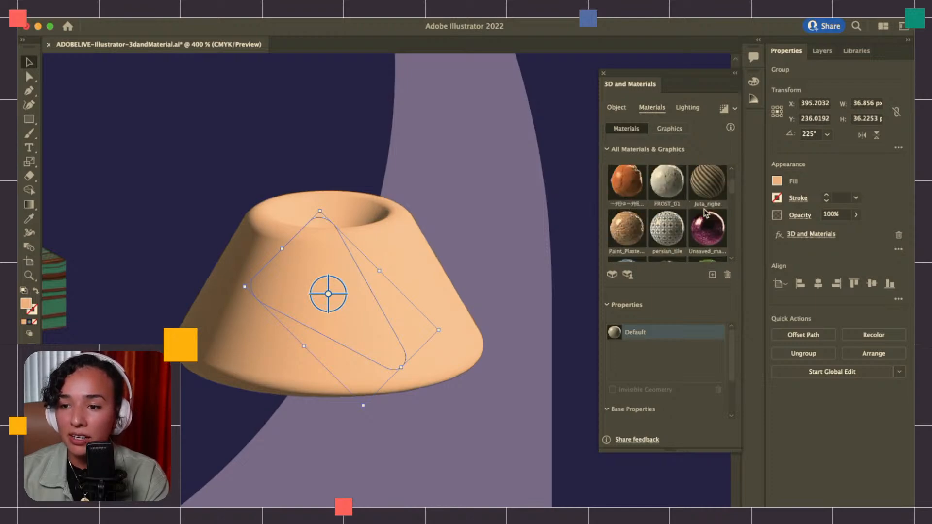
scroll(706, 213, "down", 1)
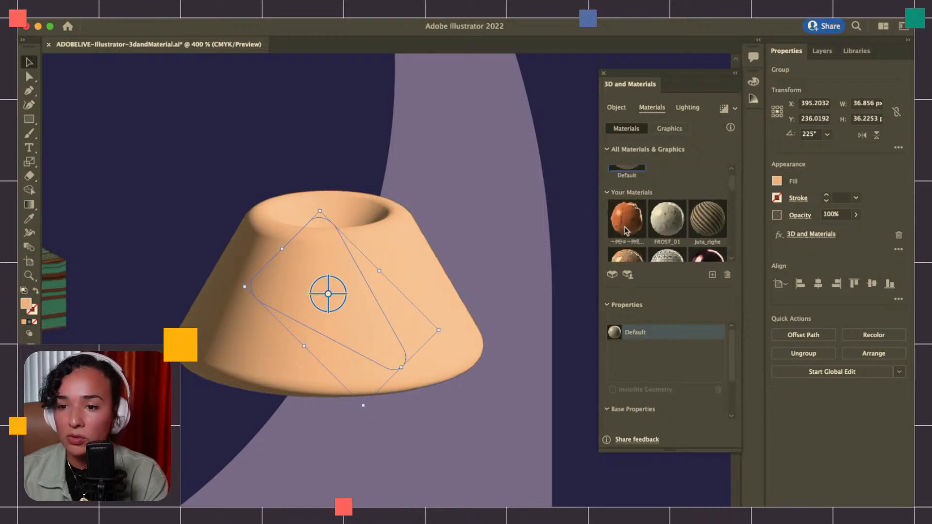
left_click(629, 225)
left_click(498, 252)
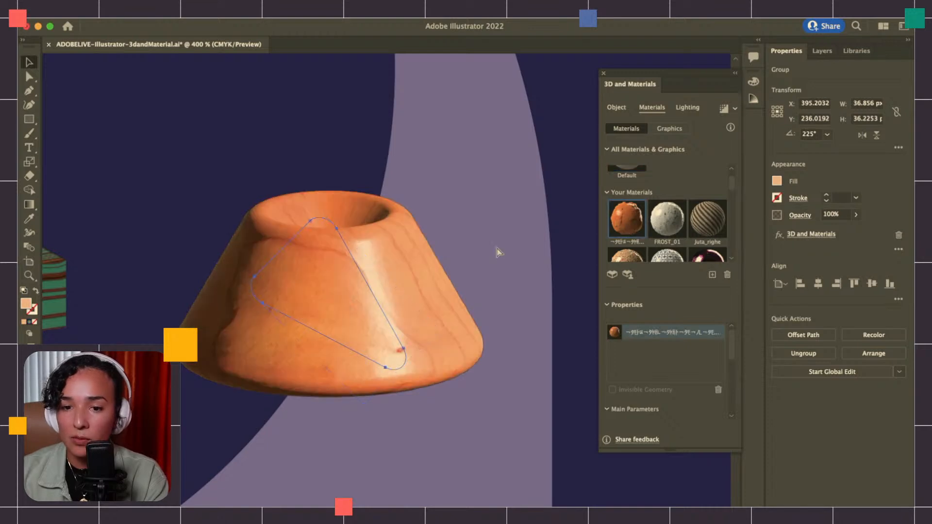
Select the wood-textured revolved shape and render it with ray tracing
key("z")
left_click(349, 309)
scroll(349, 310, "right", 2)
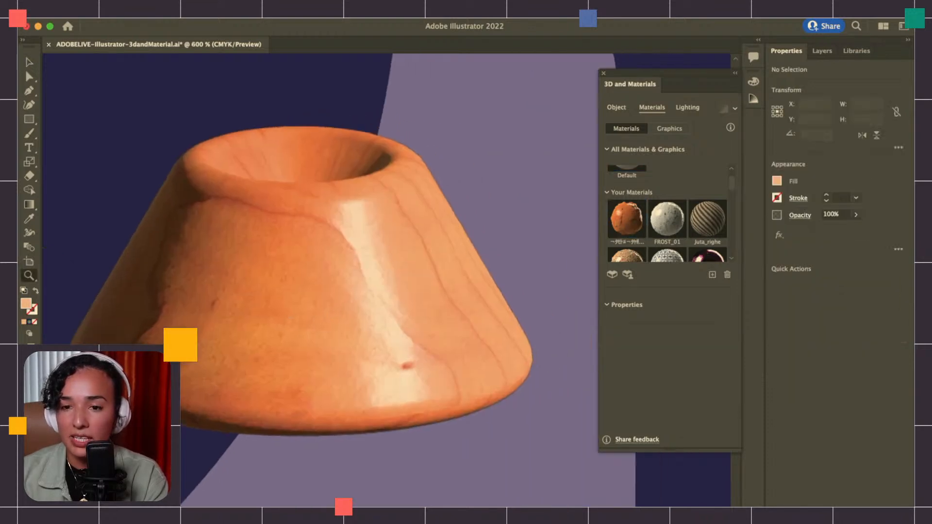
key("v")
left_click(395, 249)
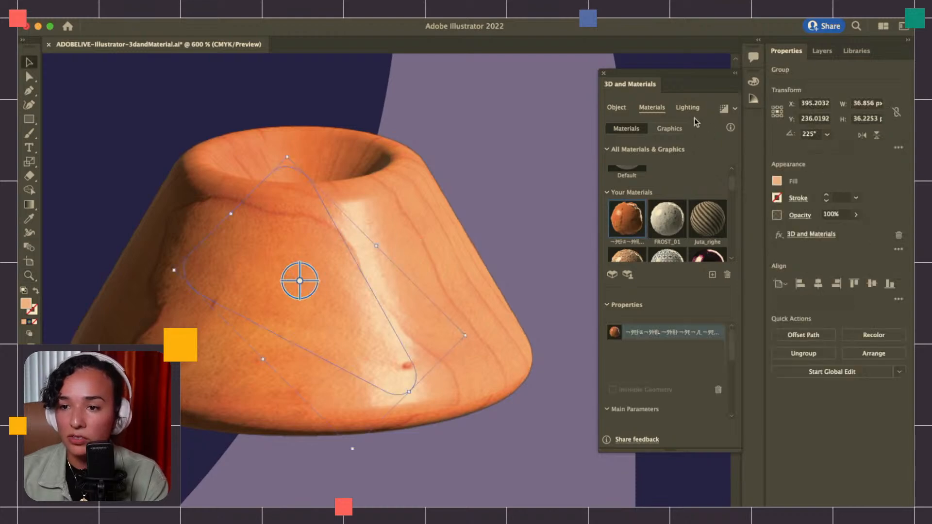
left_click(723, 108)
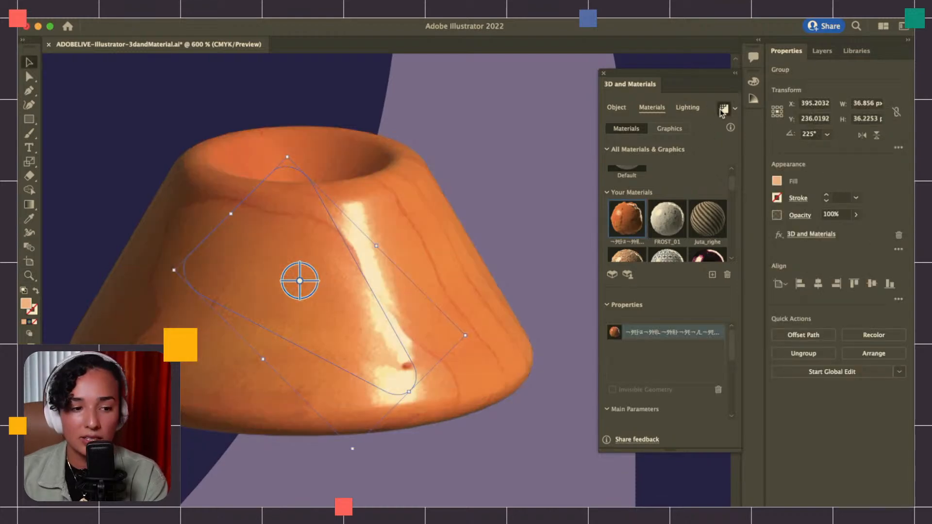
scroll(374, 312, "down", 5)
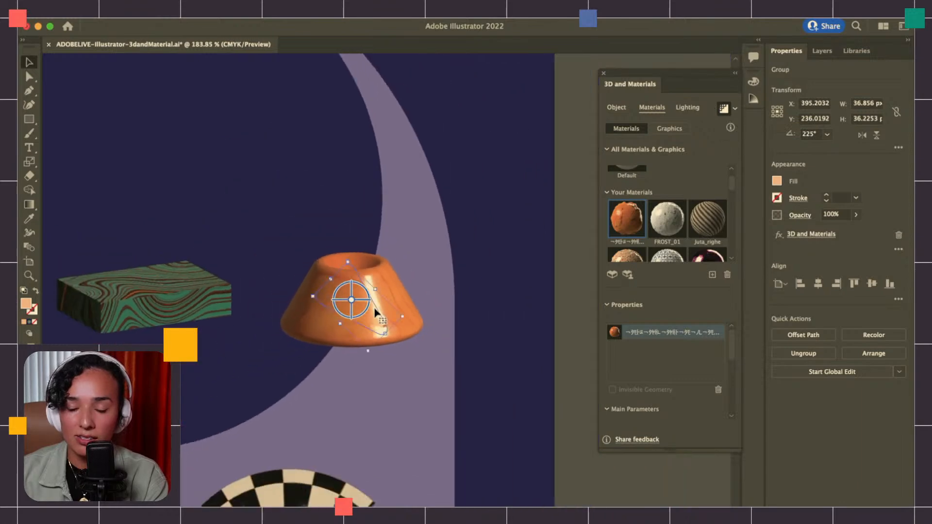
scroll(374, 311, "down", 4)
scroll(377, 292, "down", 3)
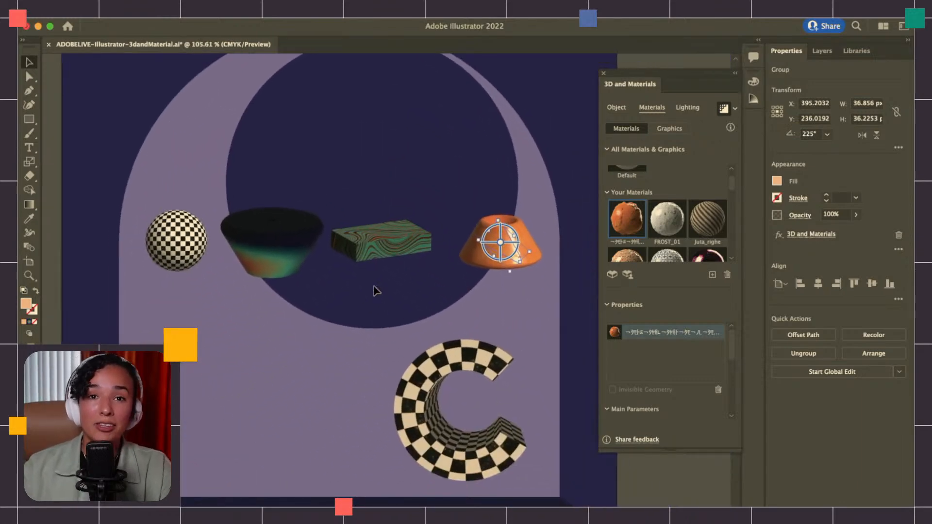